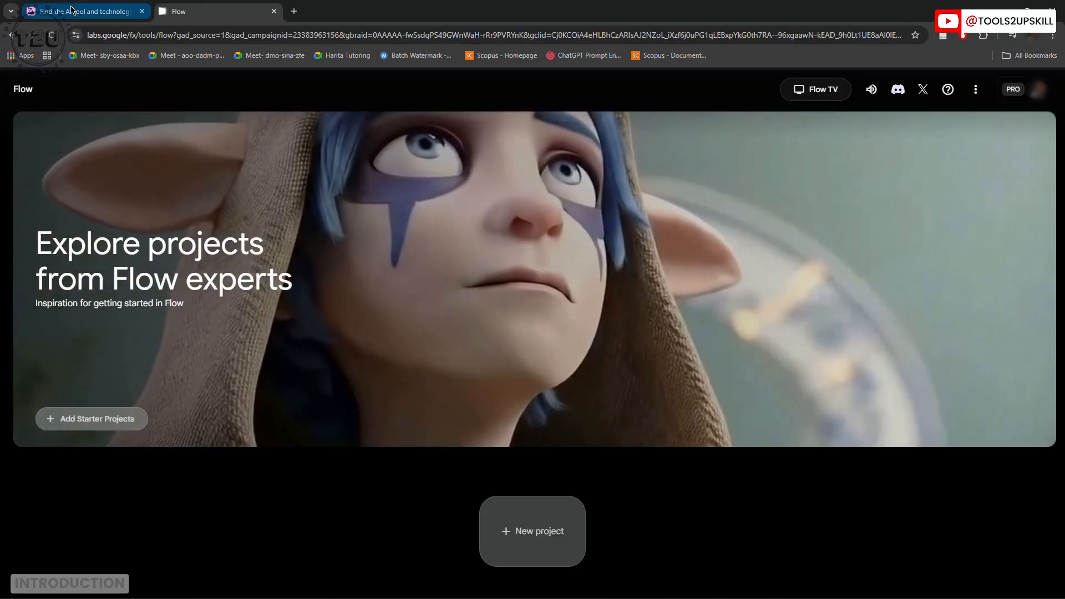
Browse the Google Labs experiments and read the Flow card's description, including its mention of Veo 3
left_click(40, 13)
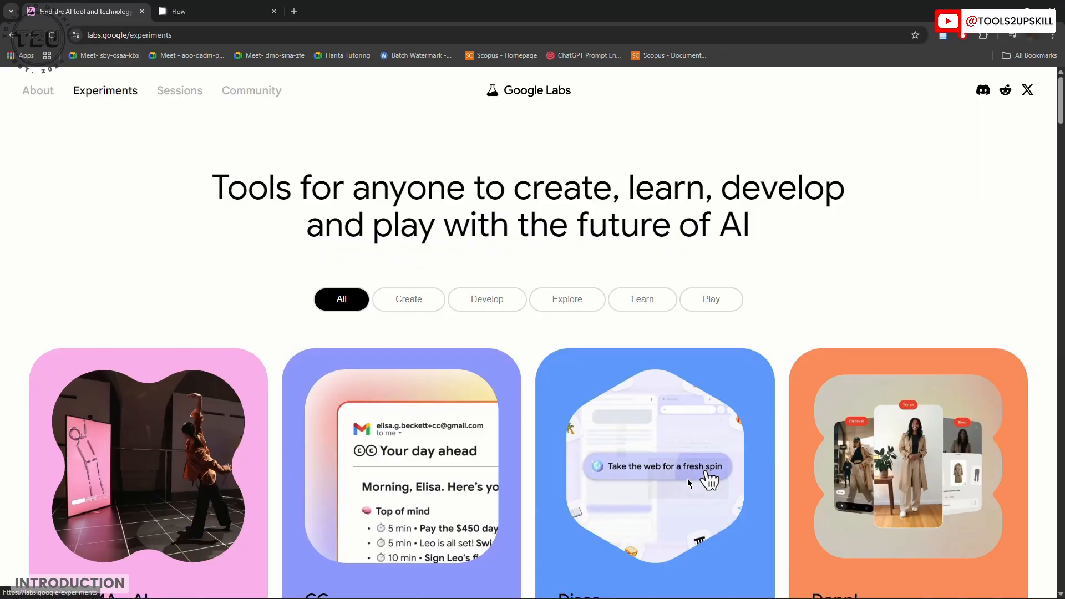
scroll(687, 478, "down", 5)
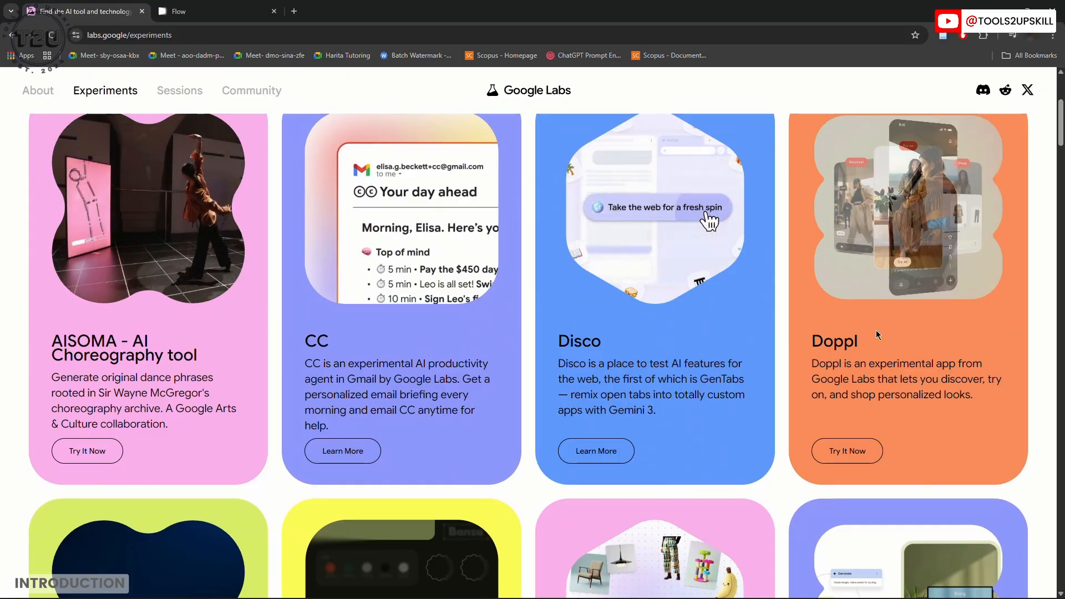
scroll(877, 331, "down", 5)
scroll(1046, 384, "down", 2)
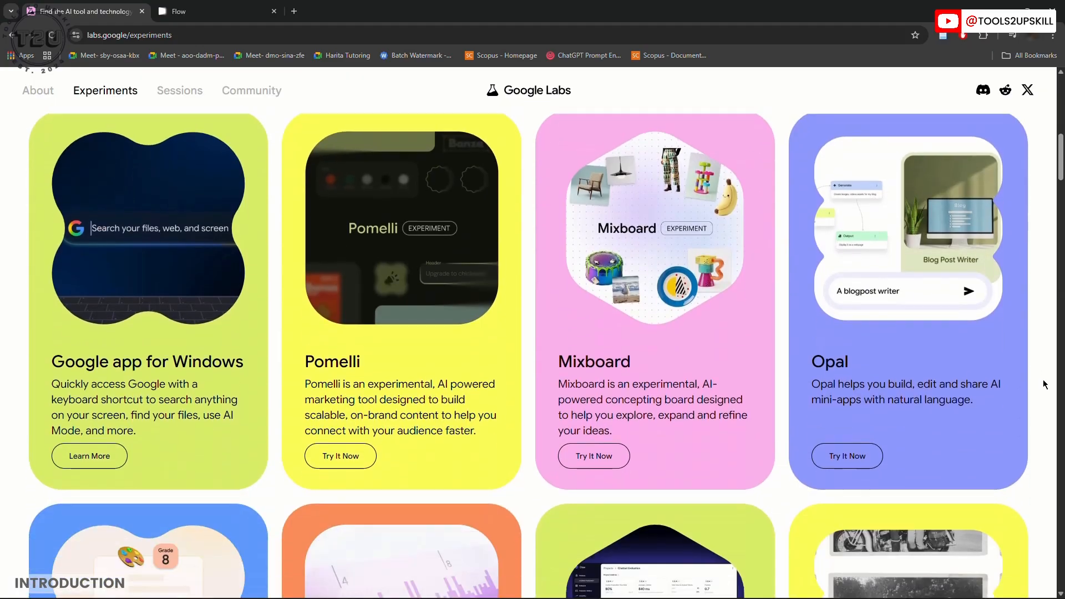
scroll(1046, 384, "down", 5)
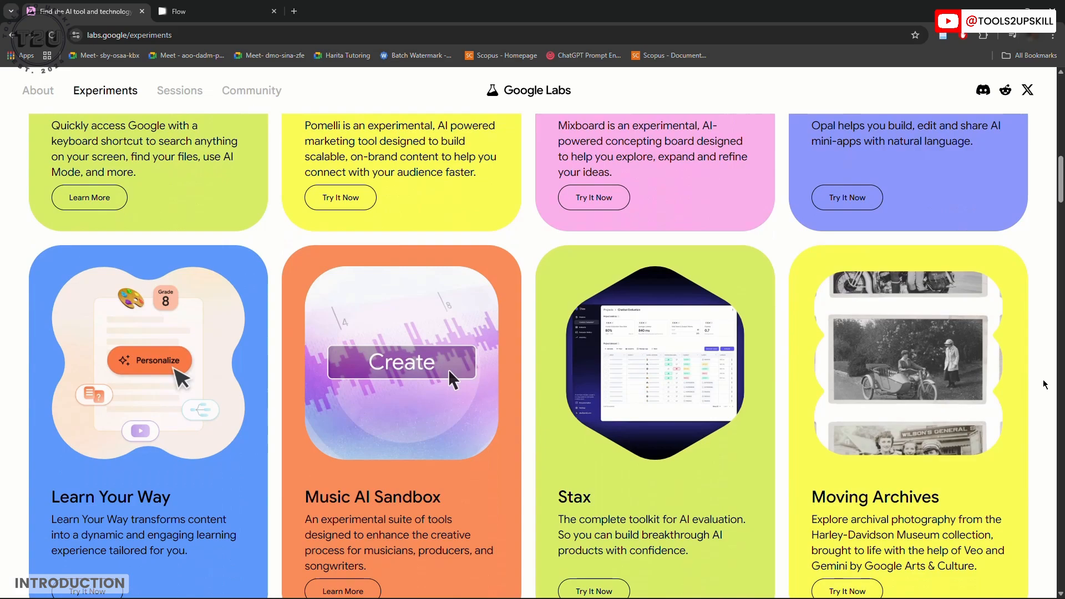
scroll(1046, 384, "down", 2)
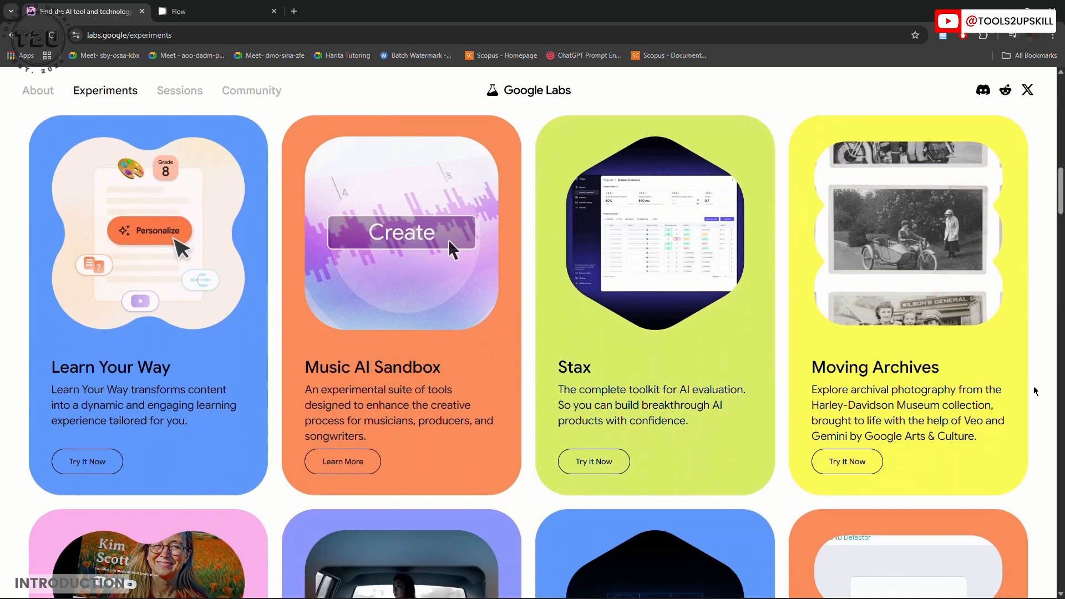
scroll(1035, 391, "down", 4)
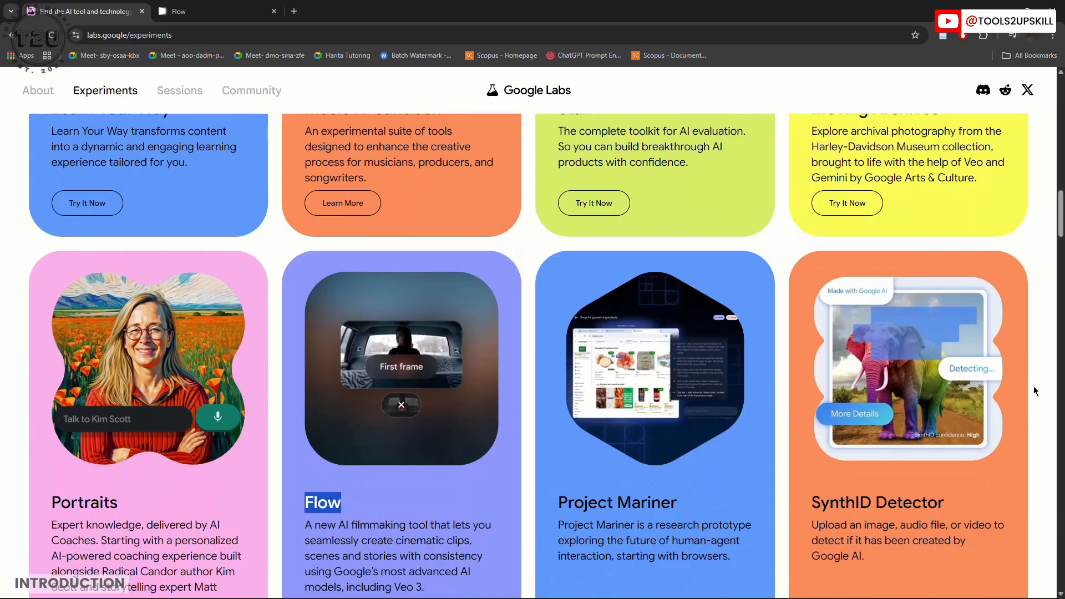
left_click(533, 425)
scroll(532, 425, "down", 5)
scroll(328, 225, "up", 2)
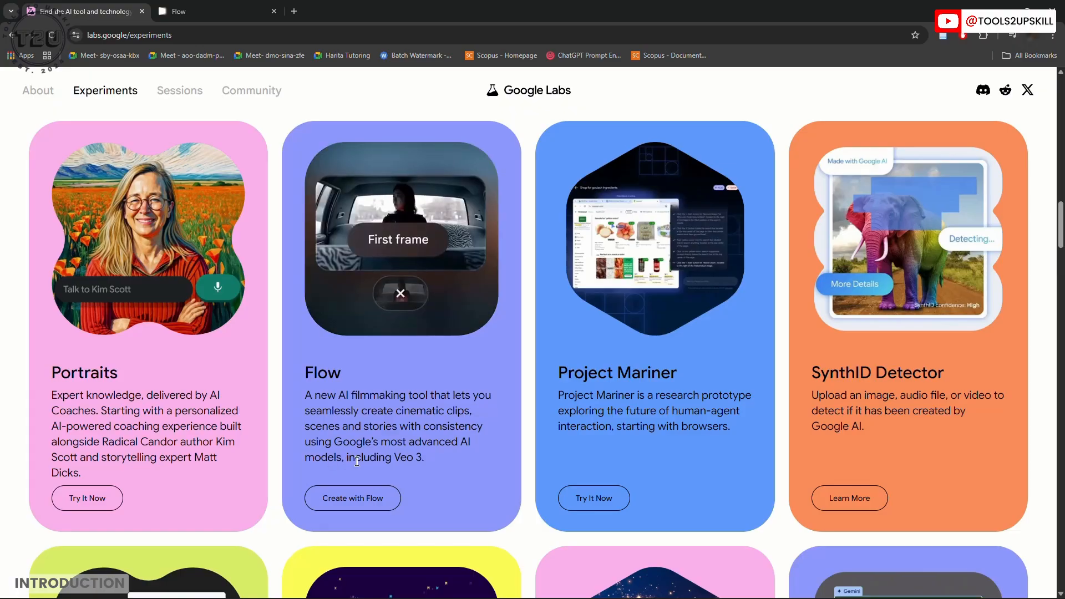
left_click_drag(416, 457, 420, 456)
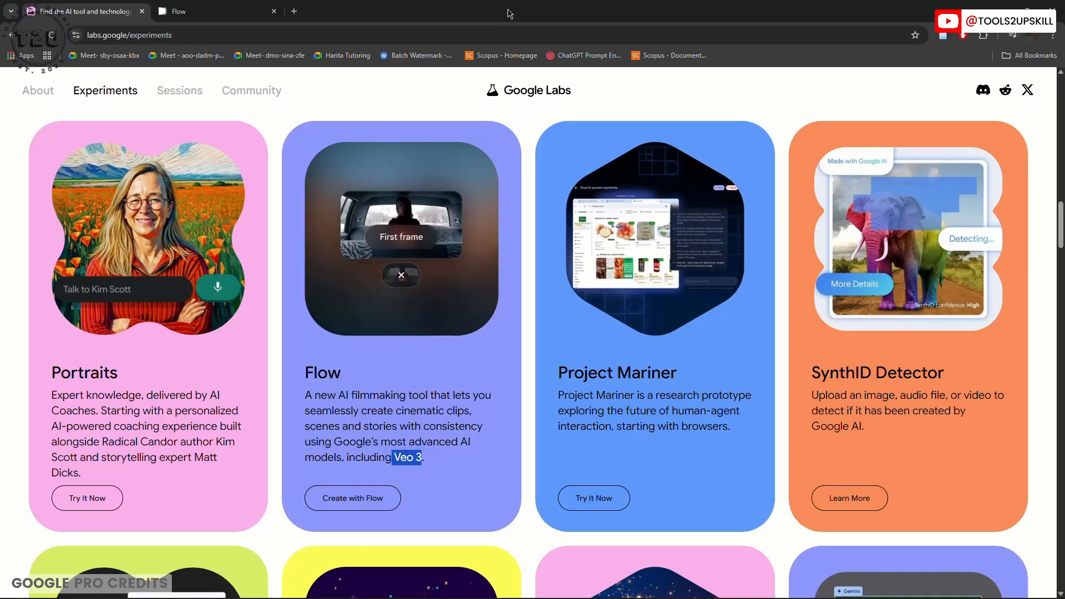
Place the two Flow windows side by side and open both account panels to compare their AI credits
left_click(213, 14)
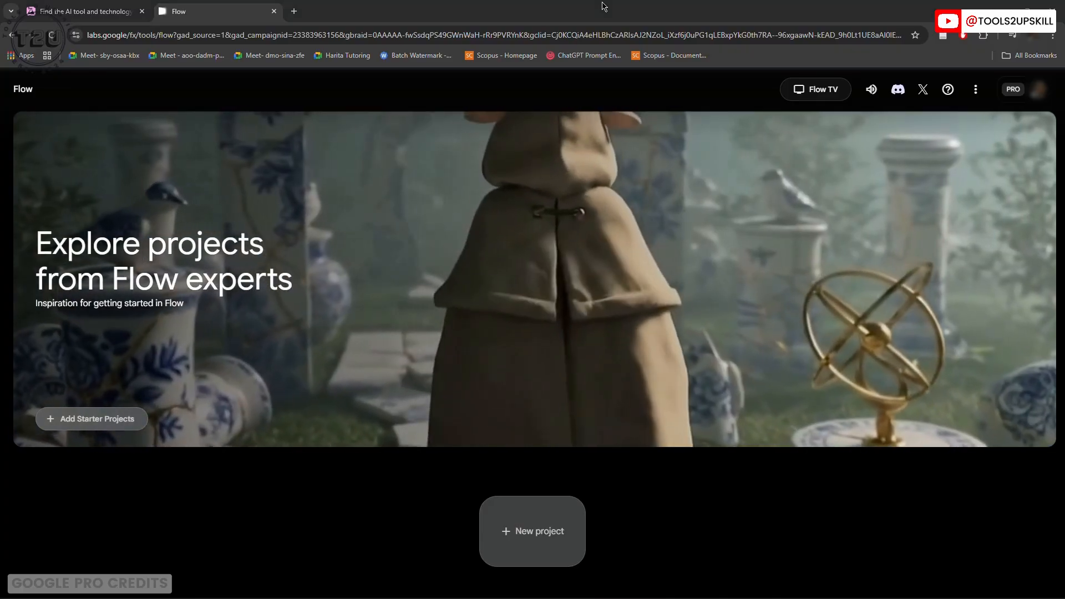
key("super+Left")
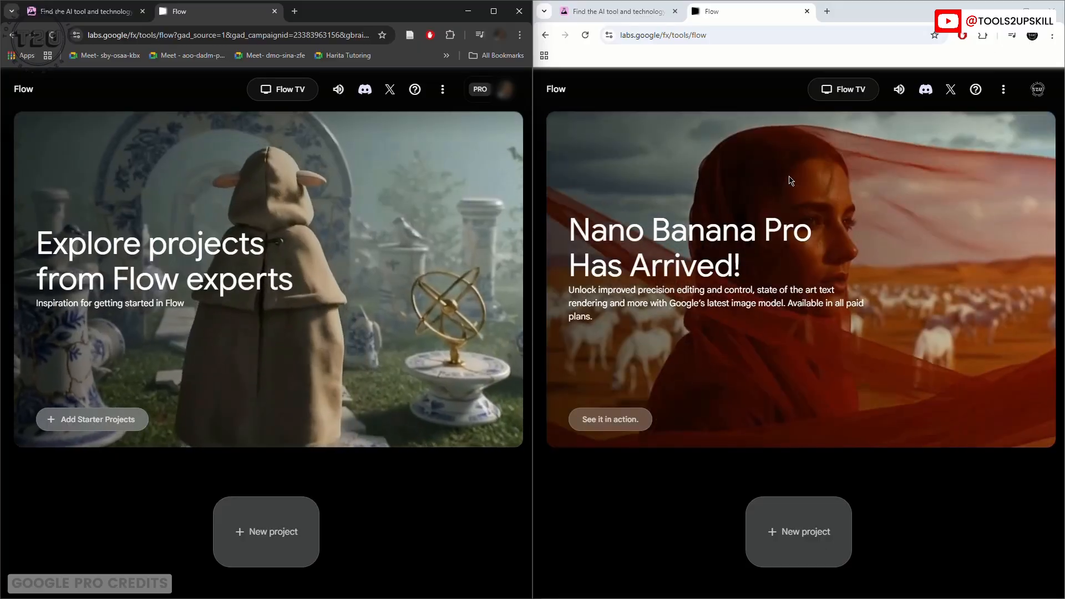
left_click(504, 90)
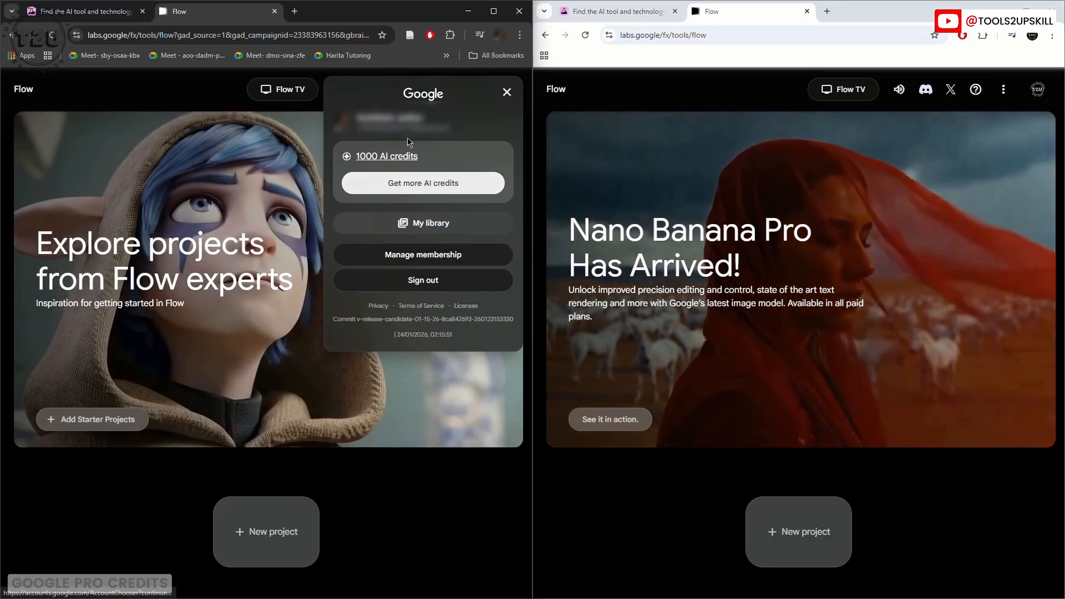
left_click(1036, 91)
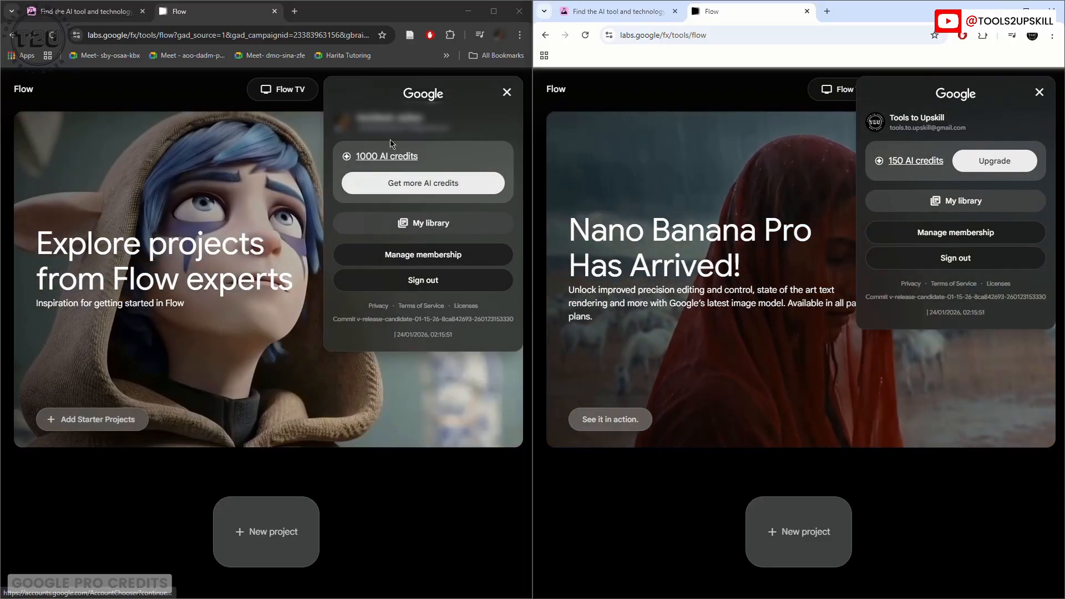
Review the Pro account's extra AI credit packages and the other account's Google AI membership plans, closing each page after viewing
left_click(414, 183)
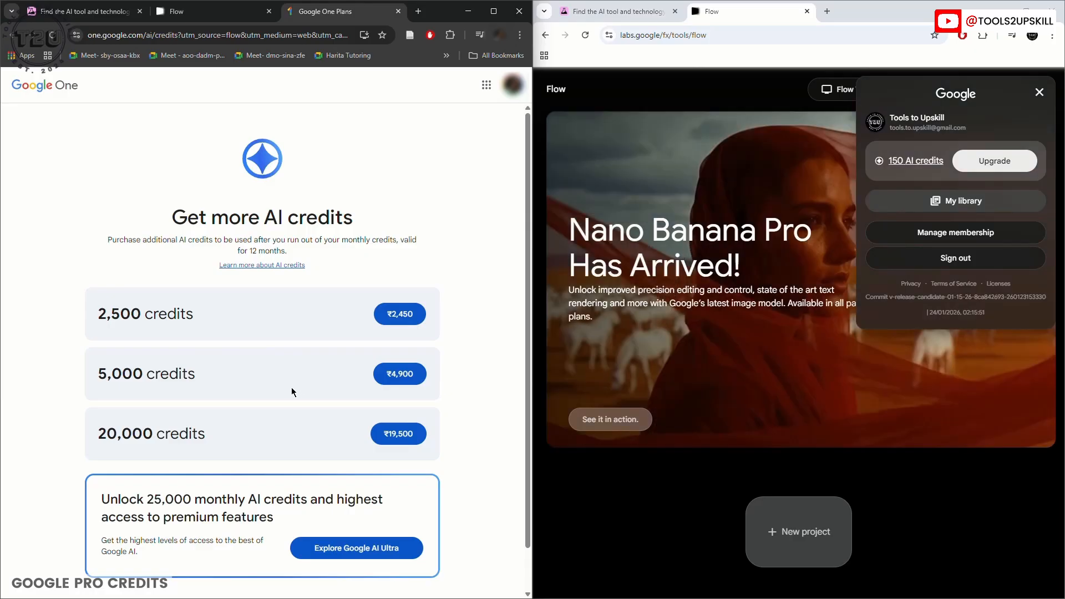
scroll(293, 391, "down", 1)
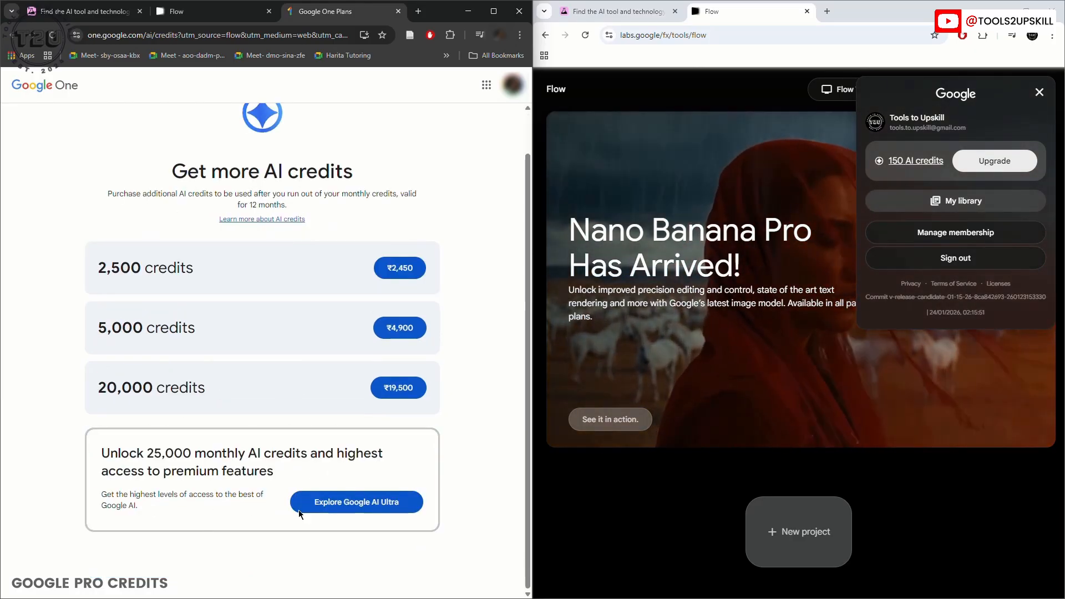
left_click_drag(147, 454, 285, 452)
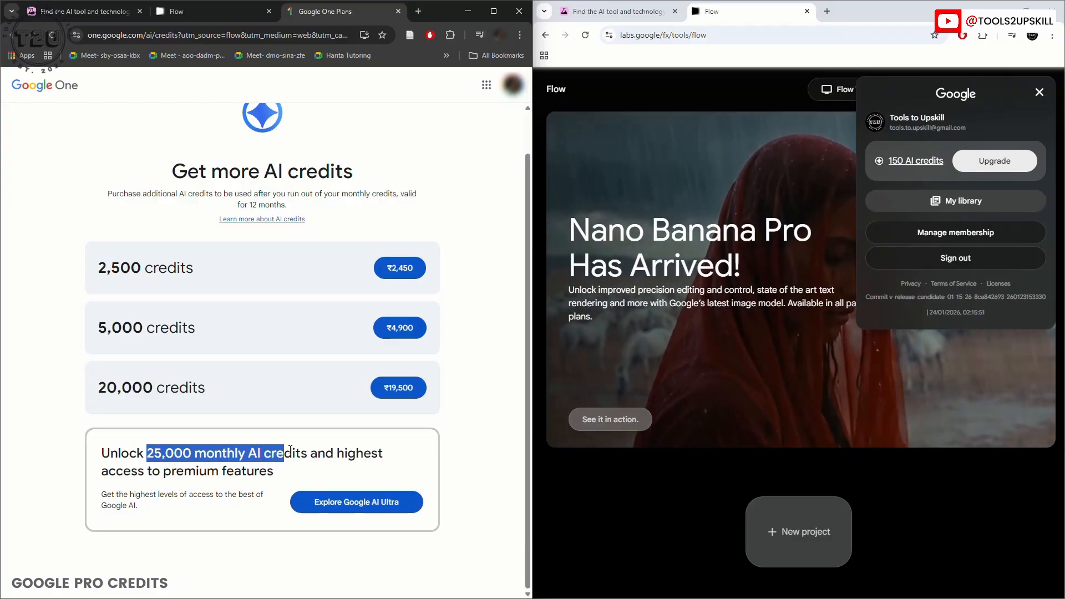
left_click(481, 475)
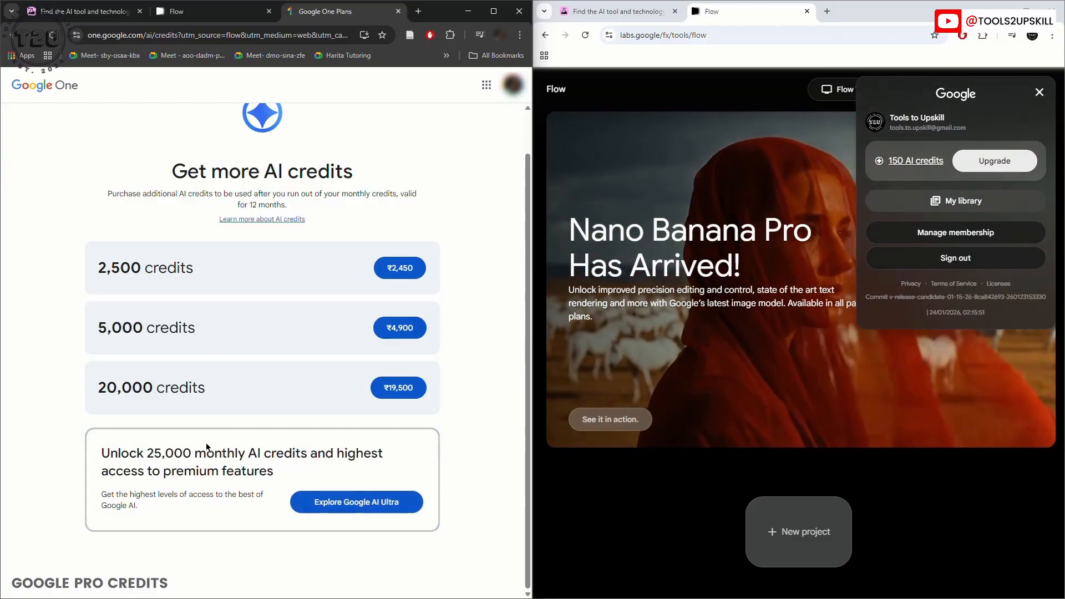
left_click(399, 11)
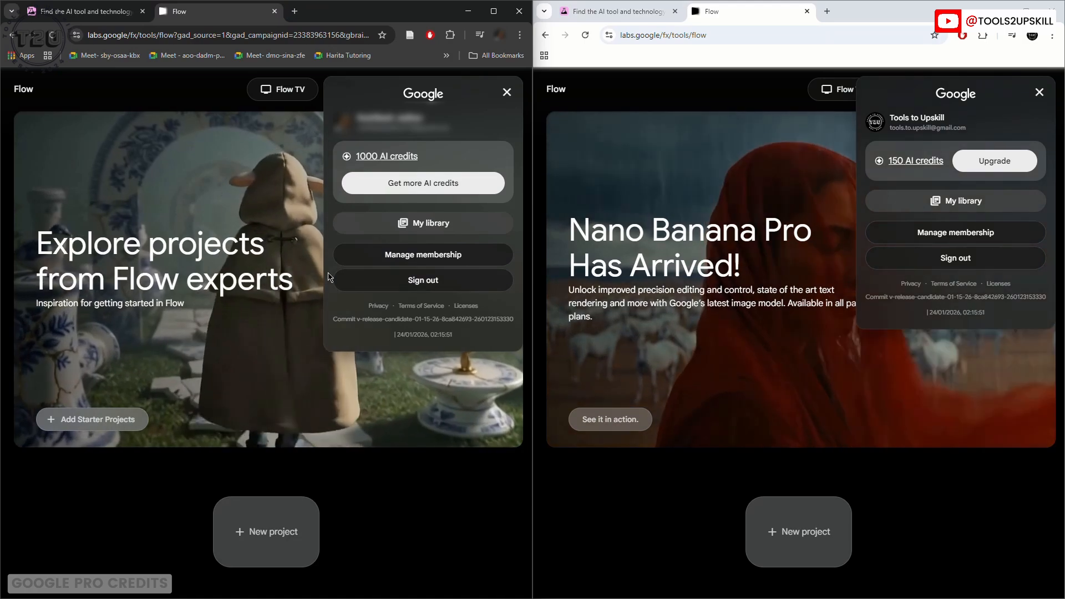
left_click(993, 161)
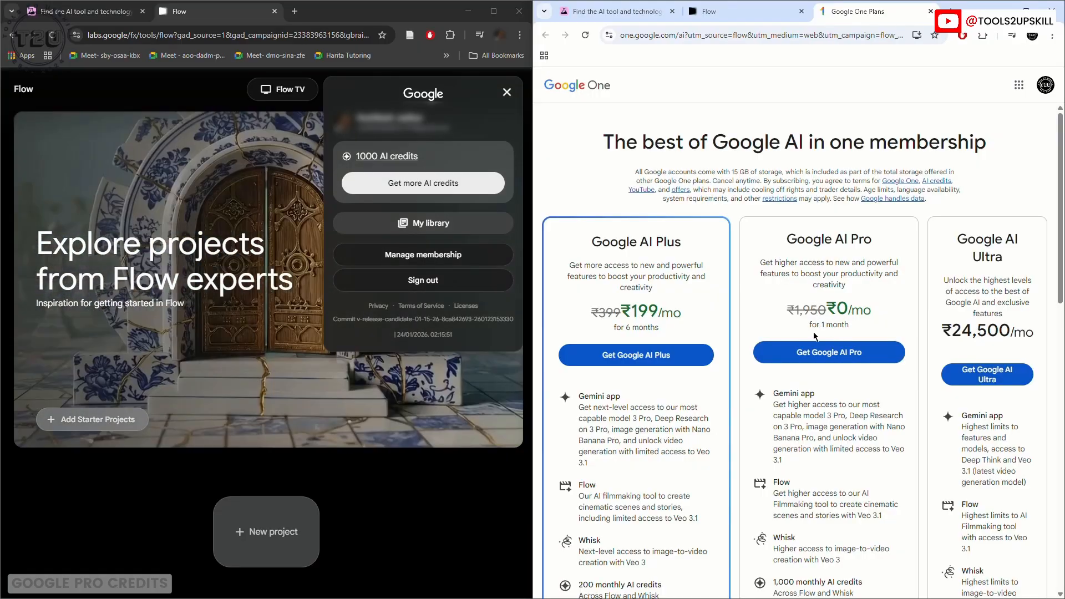
left_click(930, 11)
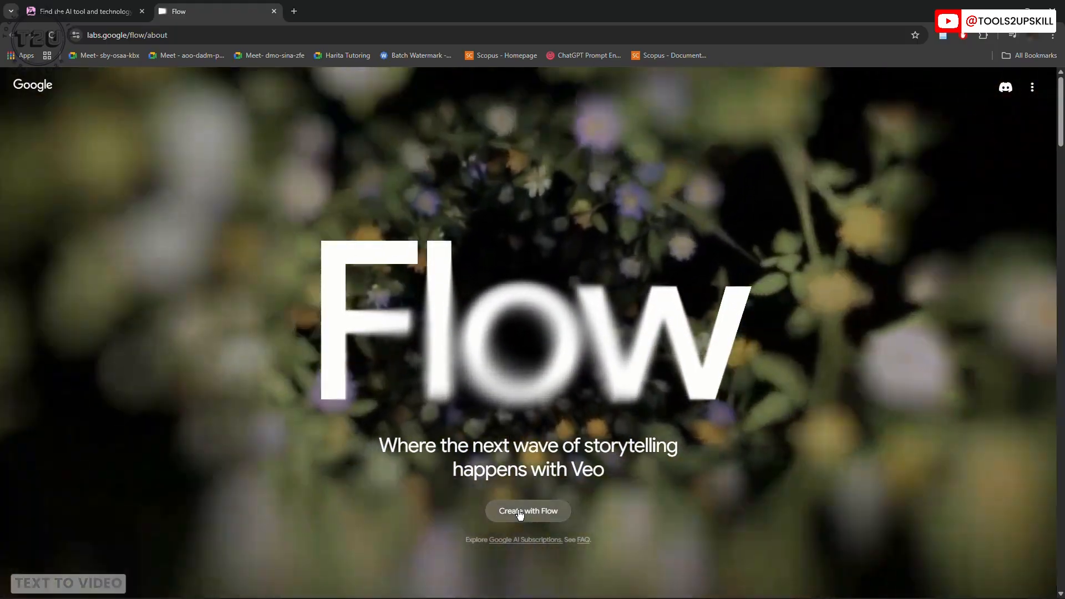
Open the Flow workspace from its introduction page, close the old Flow tab, and create a new project
left_click(520, 515)
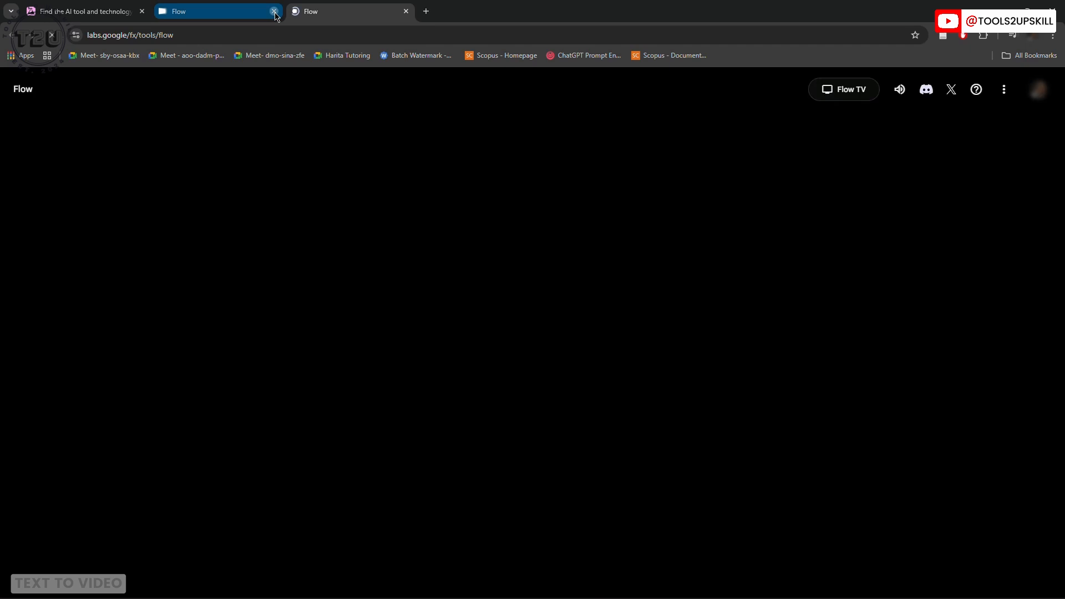
left_click(274, 11)
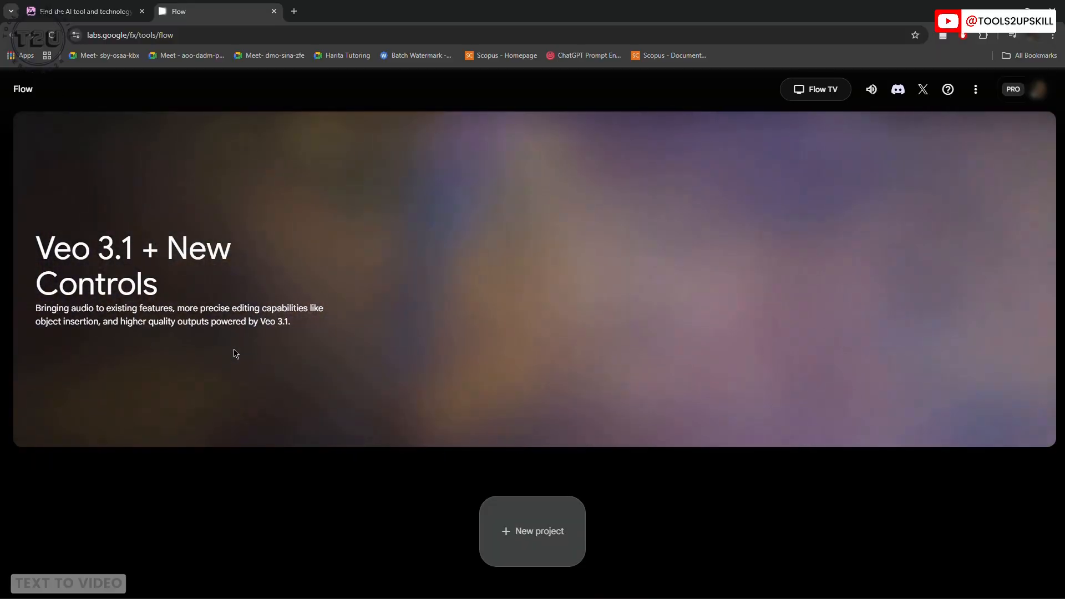
left_click(531, 532)
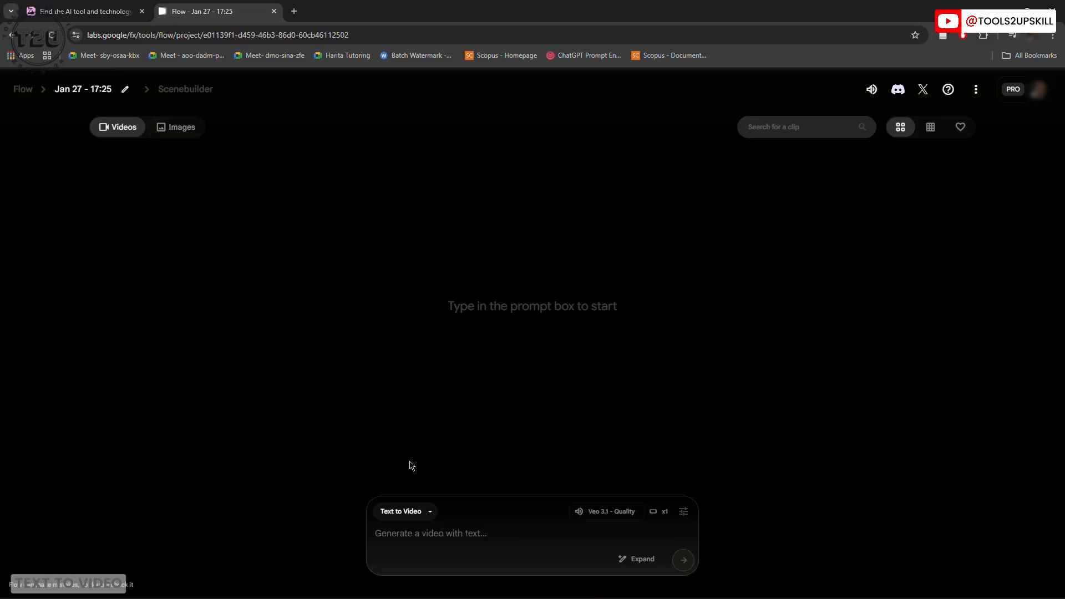
Examine the available generation modes, Veo models and aspect ratio options for the project's prompt
left_click(430, 513)
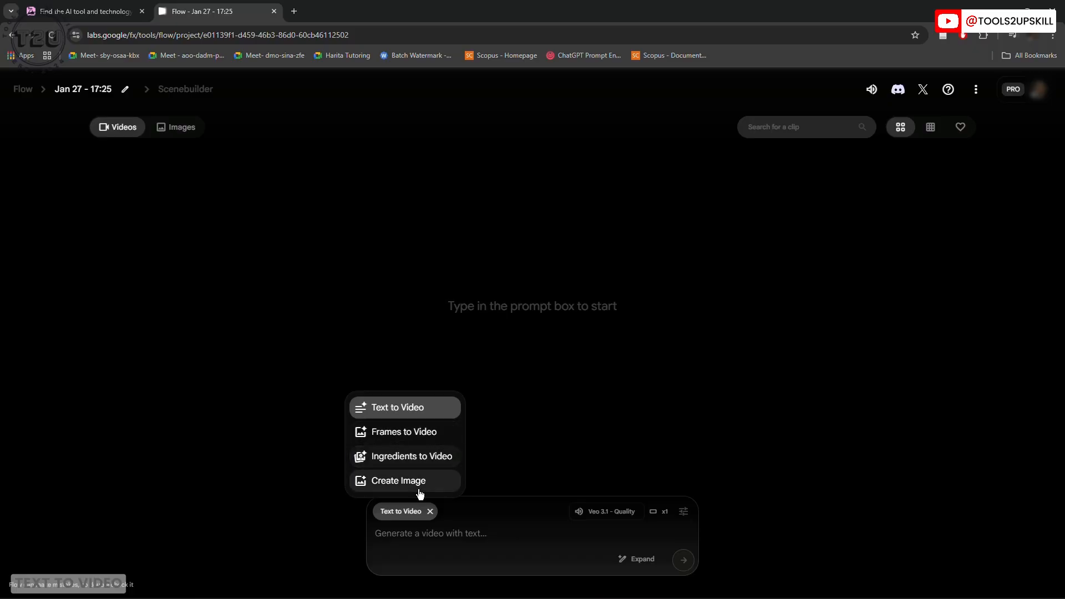
left_click(482, 511)
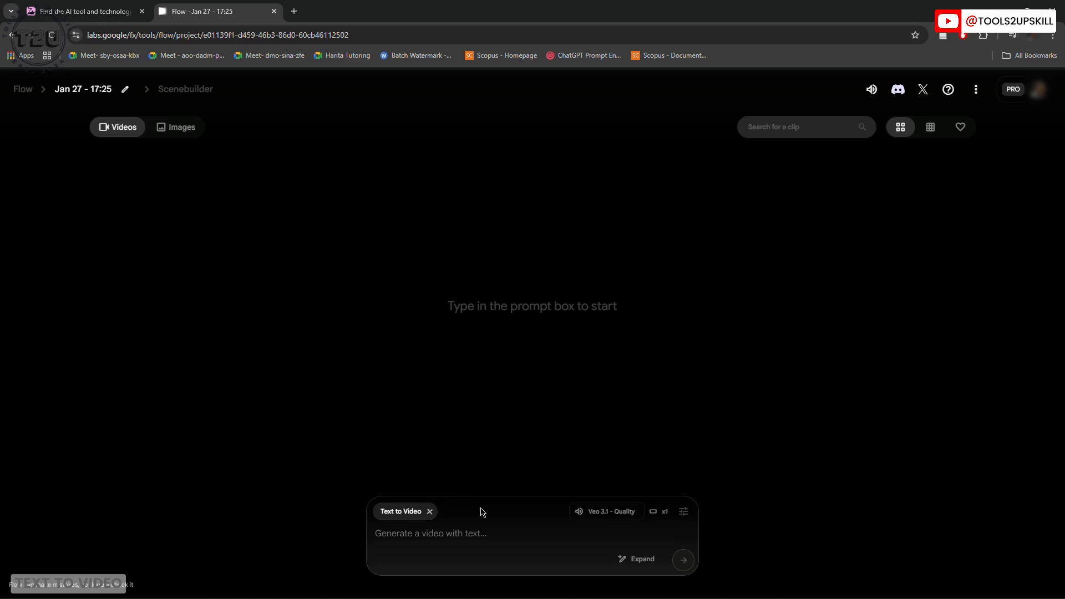
left_click(604, 514)
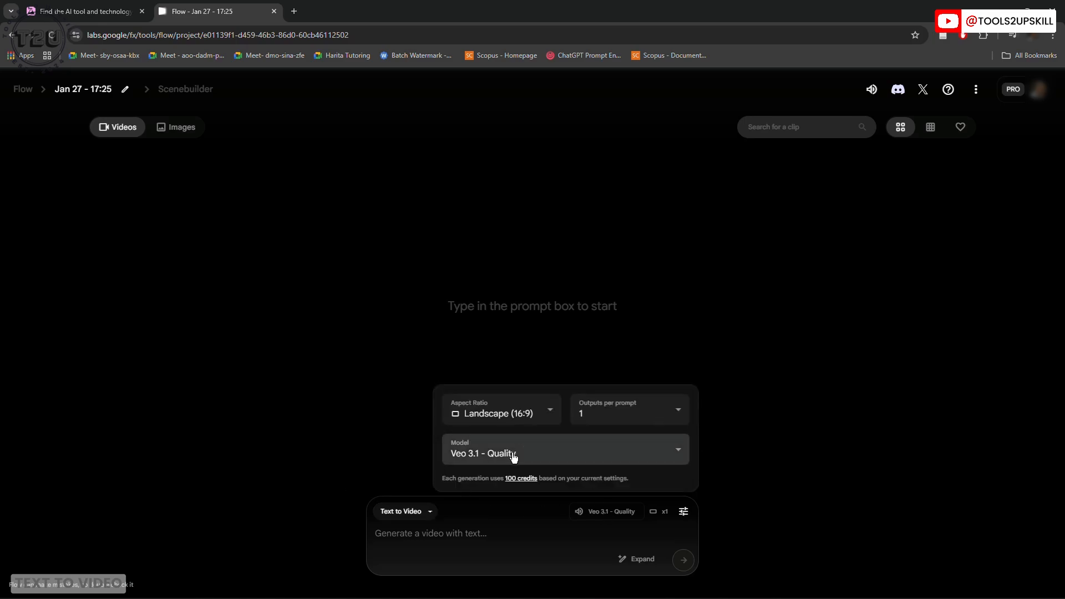
left_click(541, 452)
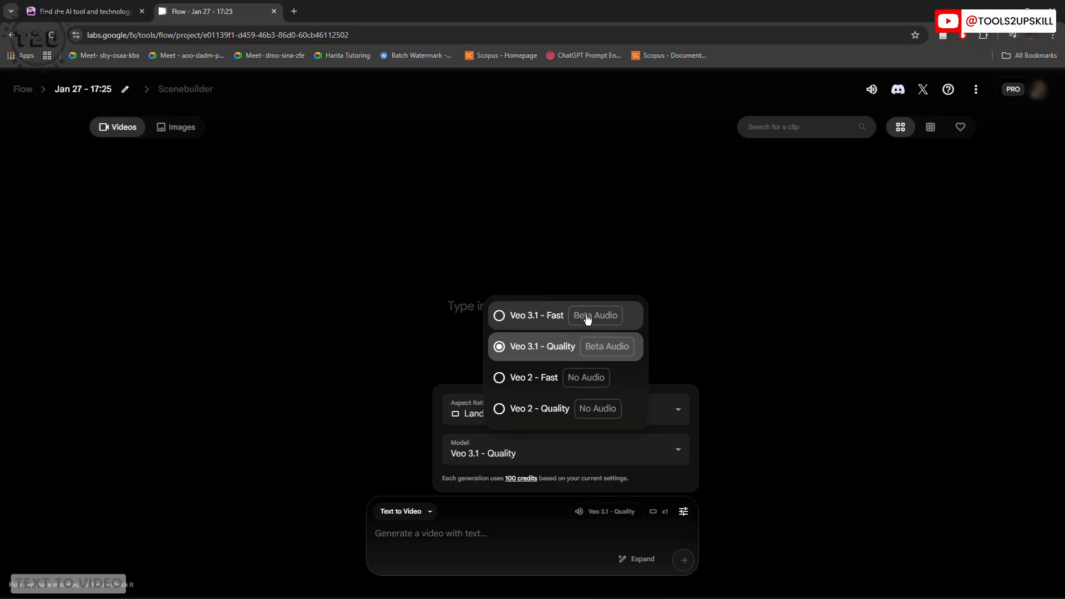
left_click(484, 534)
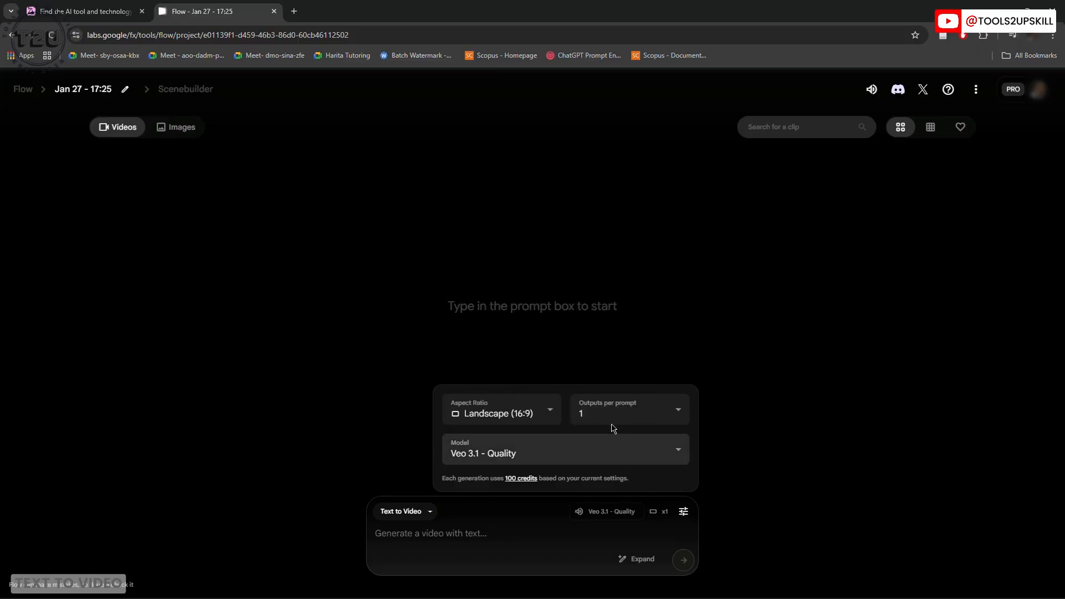
left_click(510, 412)
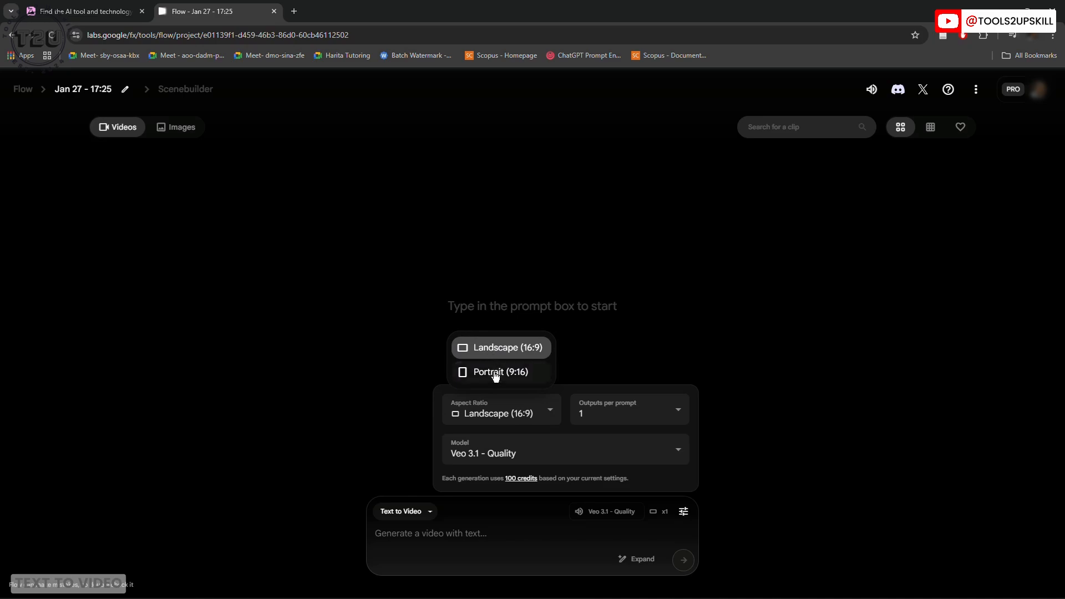
left_click(651, 416)
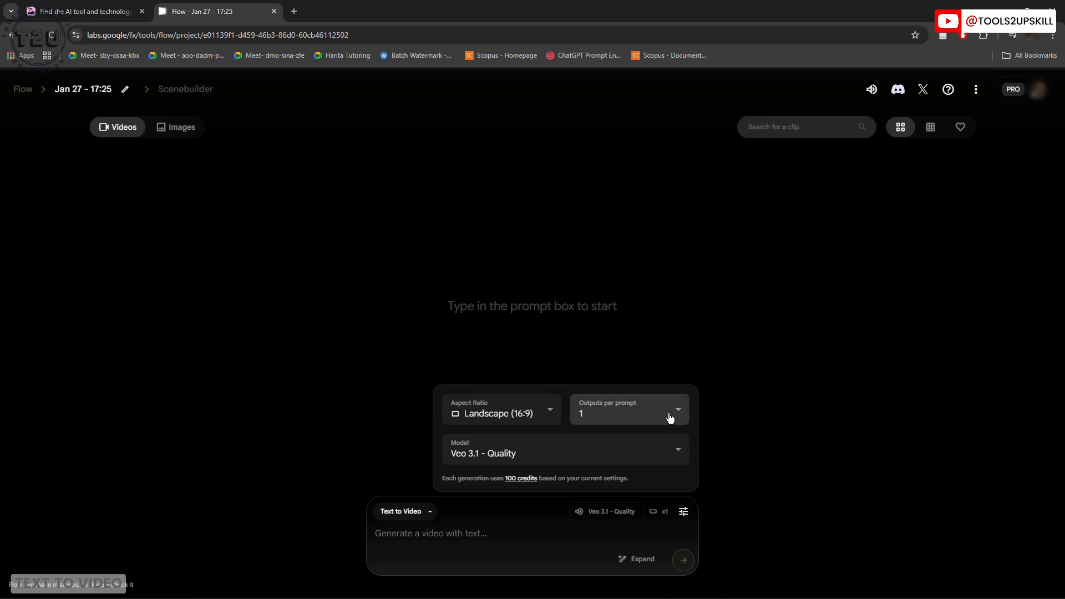
Set the outputs per prompt to 4
left_click(672, 417)
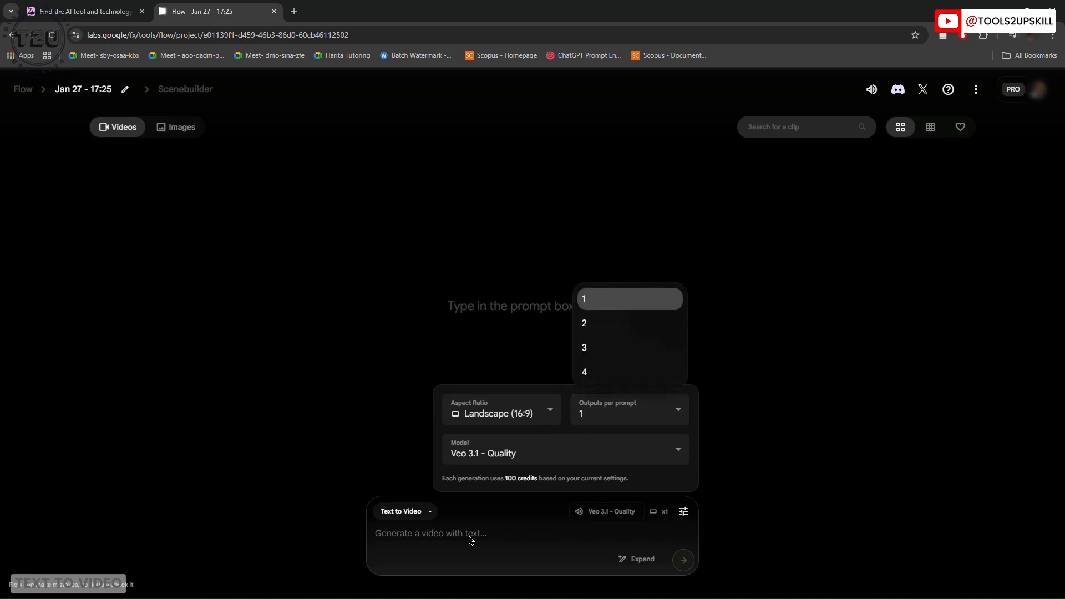
left_click(587, 303)
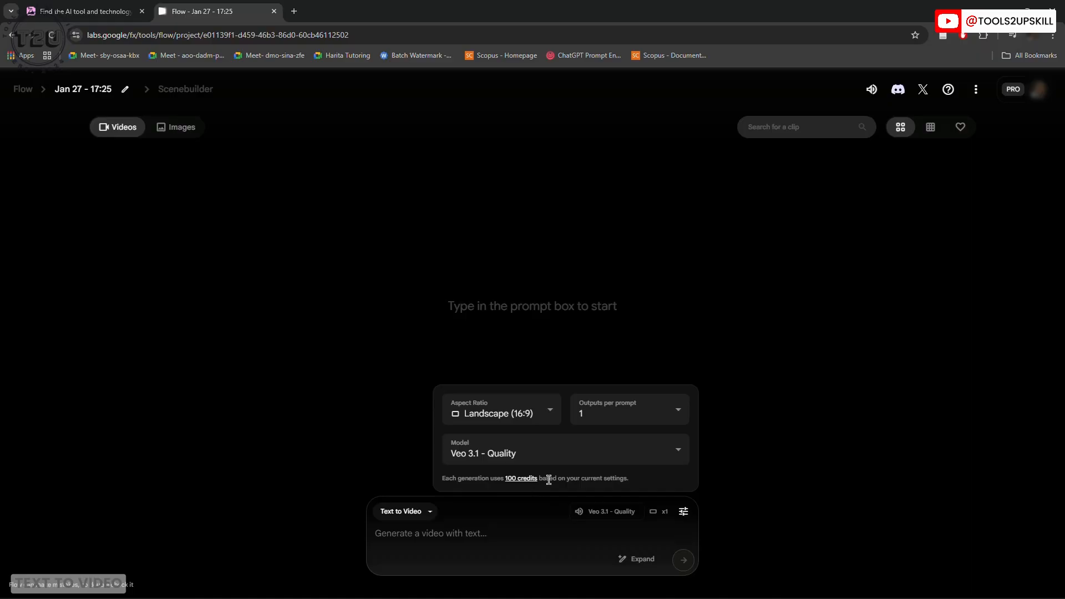
left_click(624, 411)
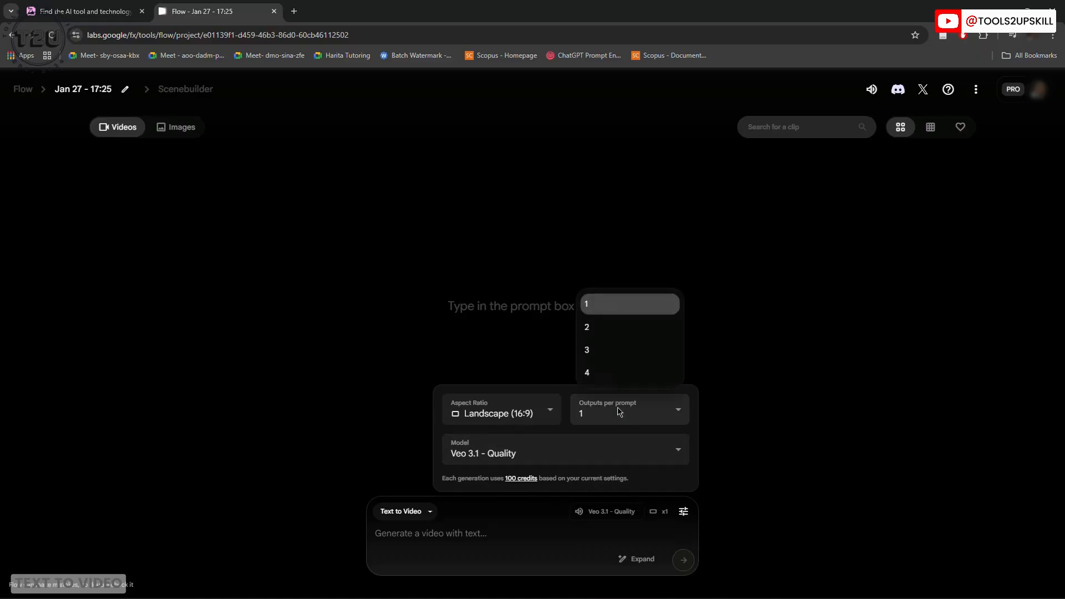
left_click(591, 372)
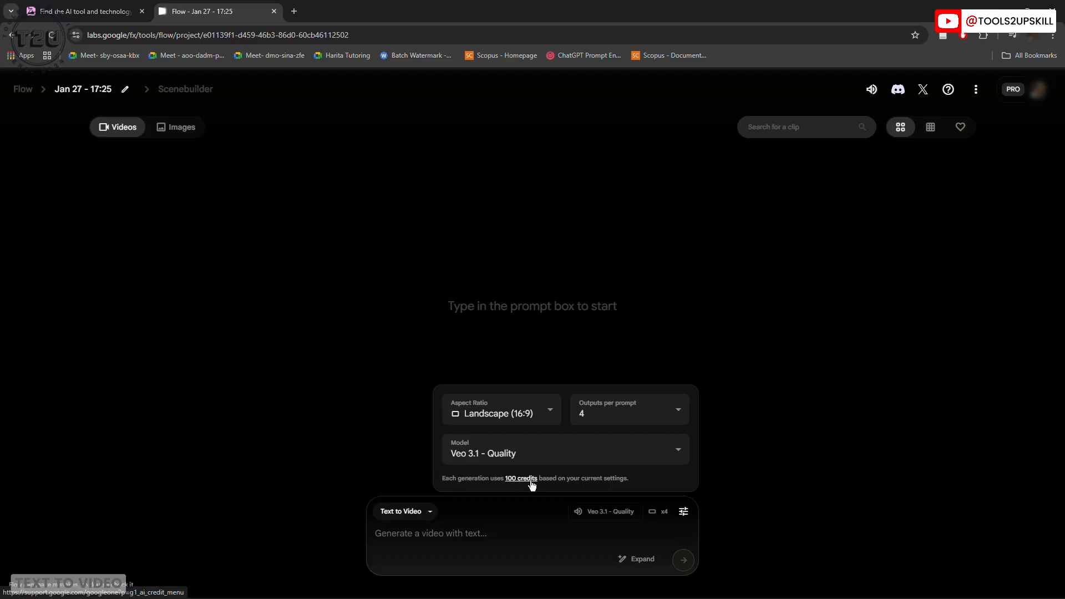
Try the Portrait (9:16) aspect ratio and restore Landscape (16:9)
left_click(520, 419)
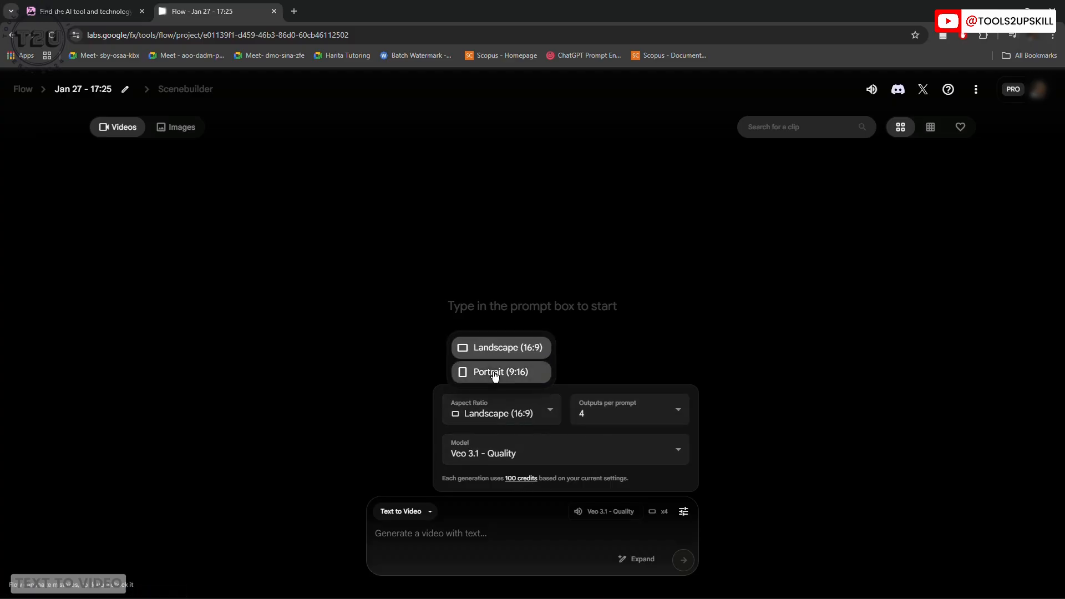
left_click(497, 373)
left_click(520, 420)
left_click(501, 348)
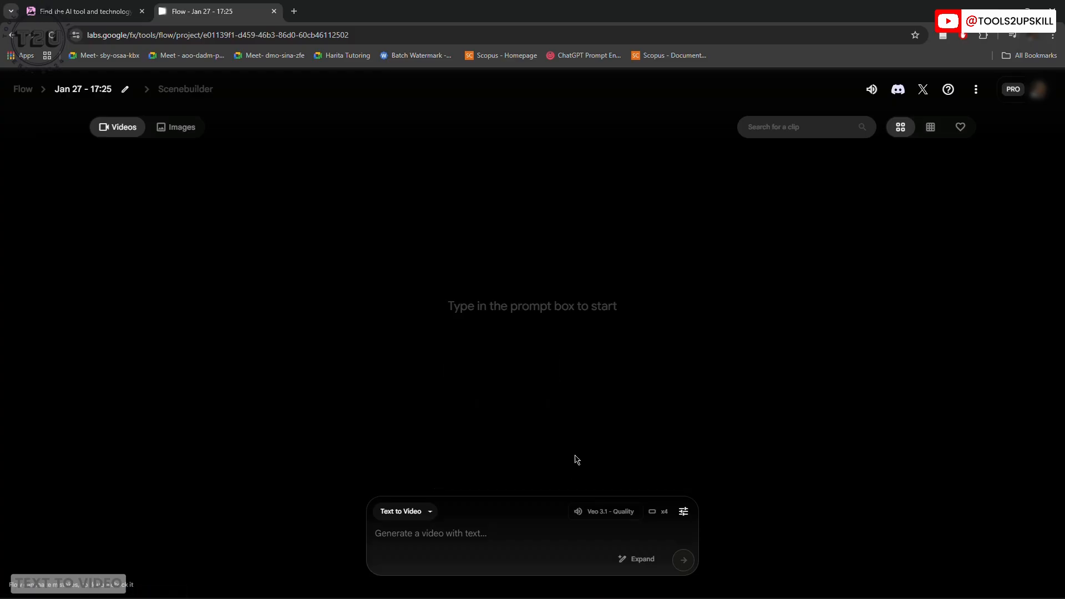
Switch the model to Veo 3.1 - Fast and compare the credit cost per generation at 1 and 4 outputs per prompt
left_click(587, 454)
left_click(527, 315)
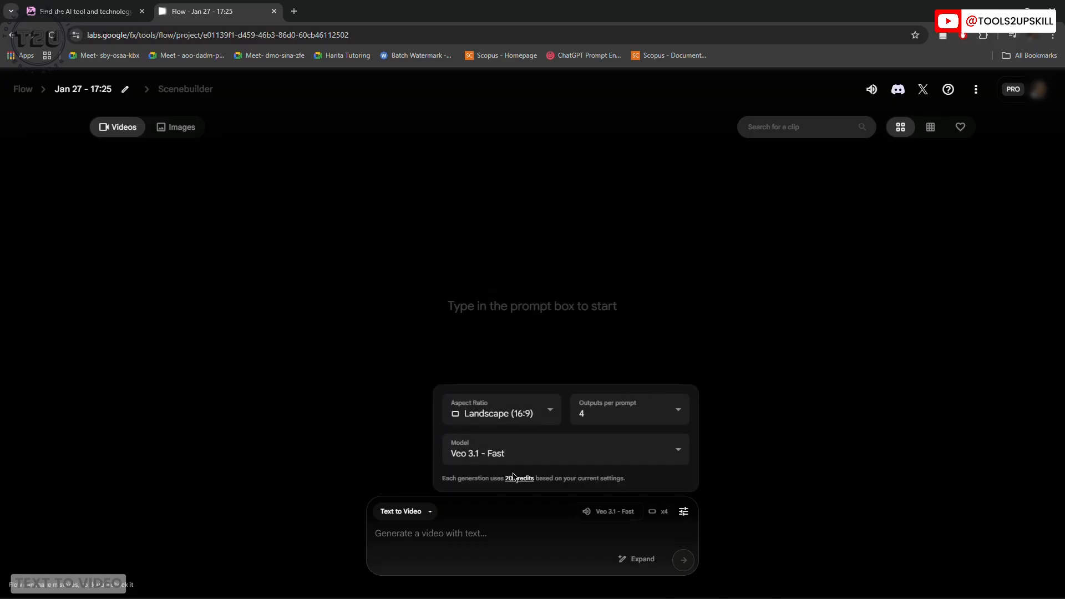
left_click(615, 414)
left_click(595, 300)
left_click(614, 416)
left_click(602, 379)
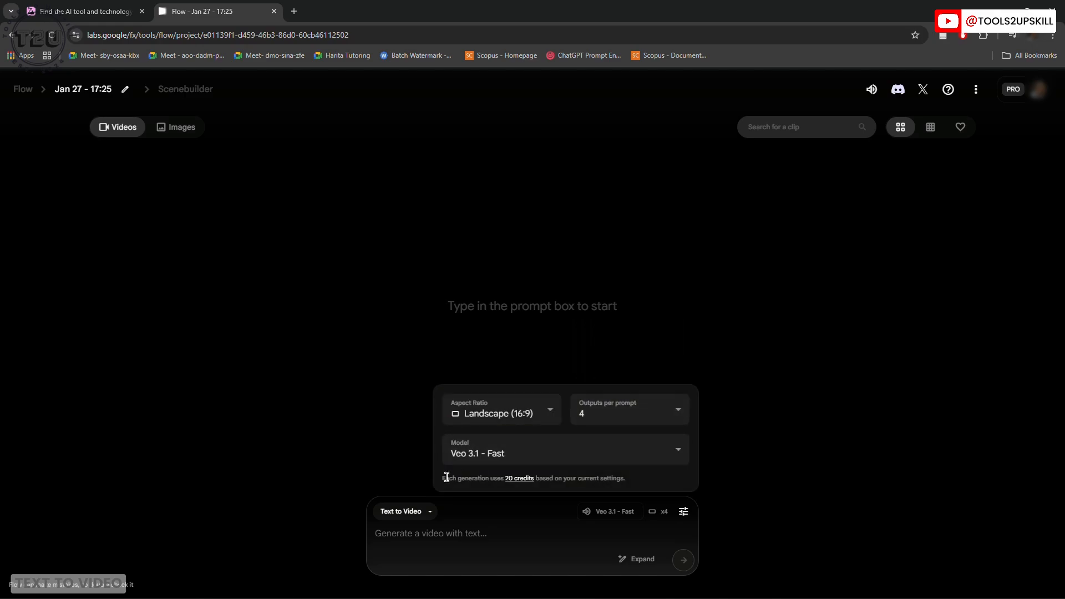
left_click_drag(446, 477, 534, 488)
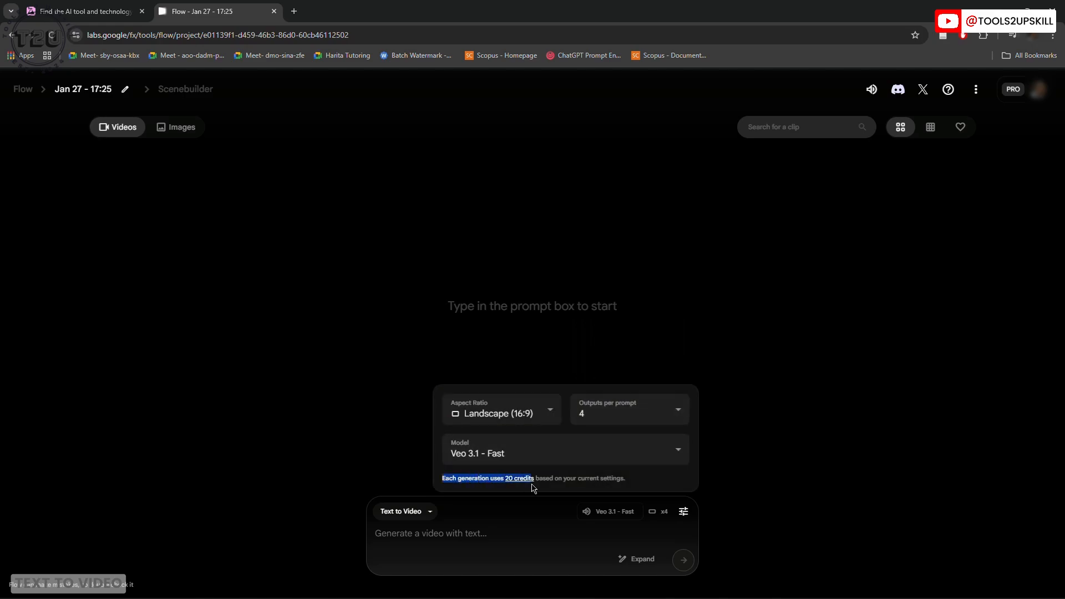
Set the outputs per prompt to 1 and the model to Veo 3.1 - Quality, and check the resulting generation settings
left_click(669, 412)
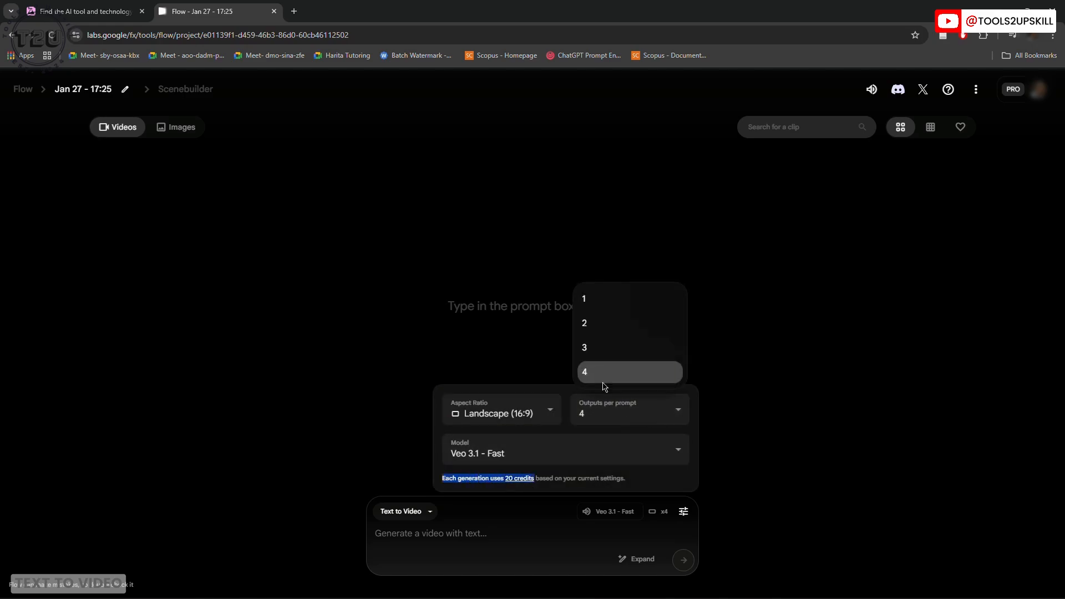
left_click(610, 303)
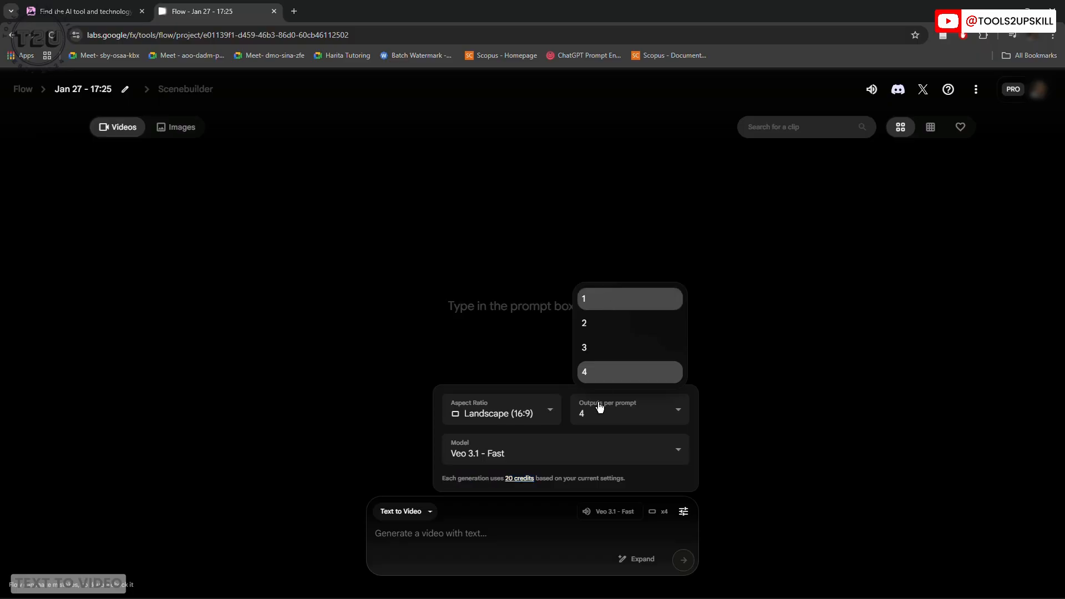
left_click(566, 452)
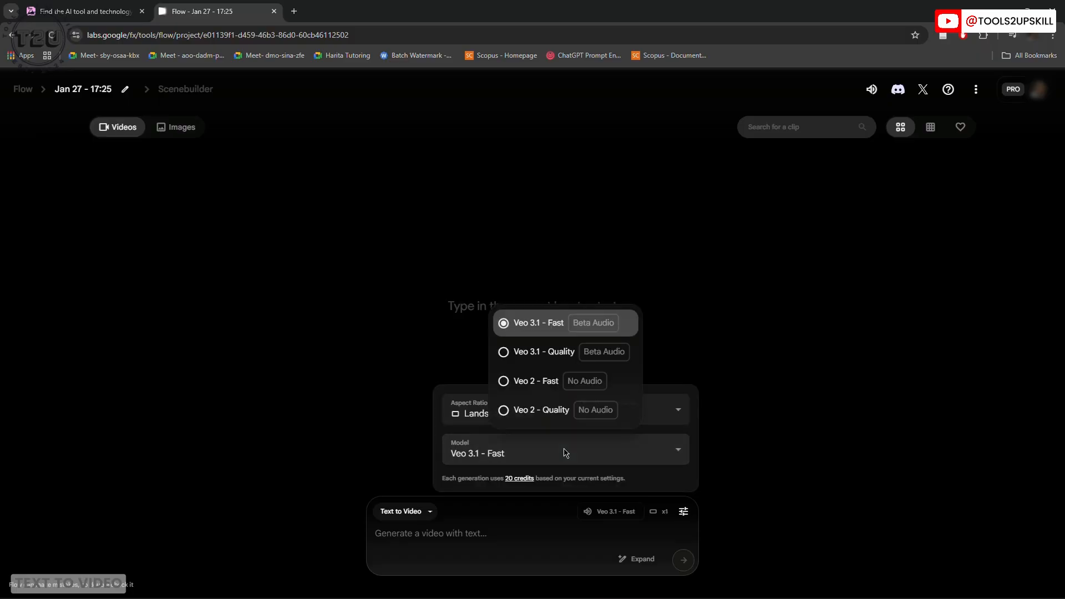
left_click(548, 353)
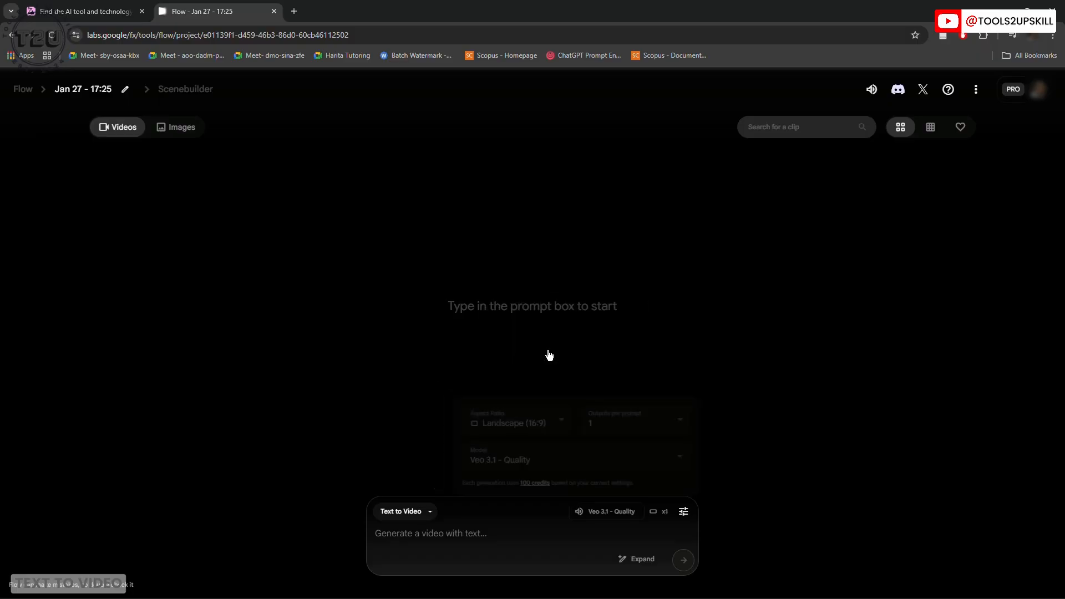
left_click(685, 513)
left_click(685, 514)
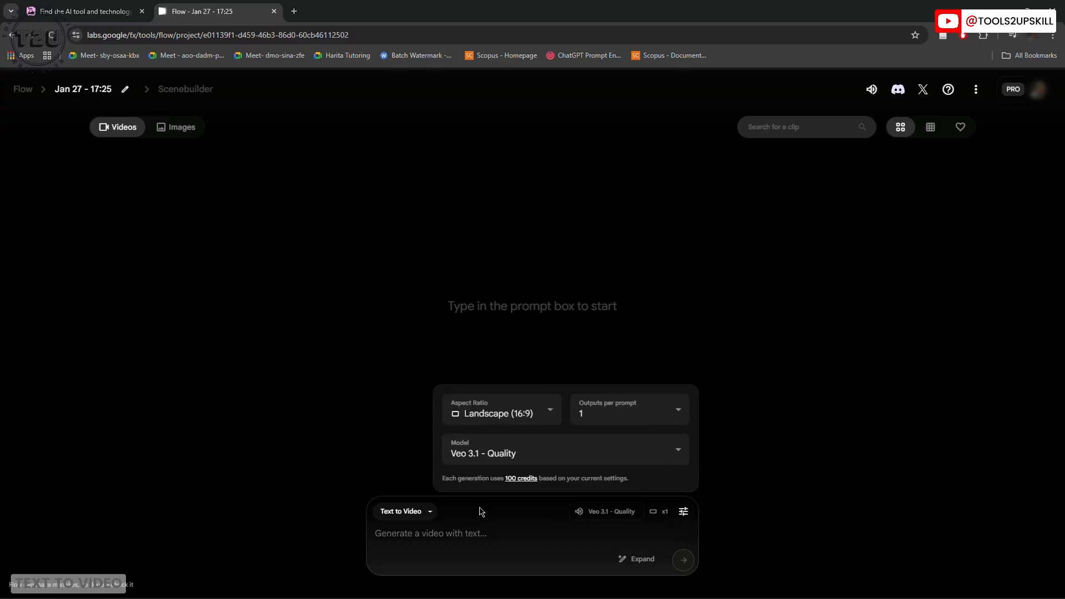
left_click(430, 511)
left_click(527, 517)
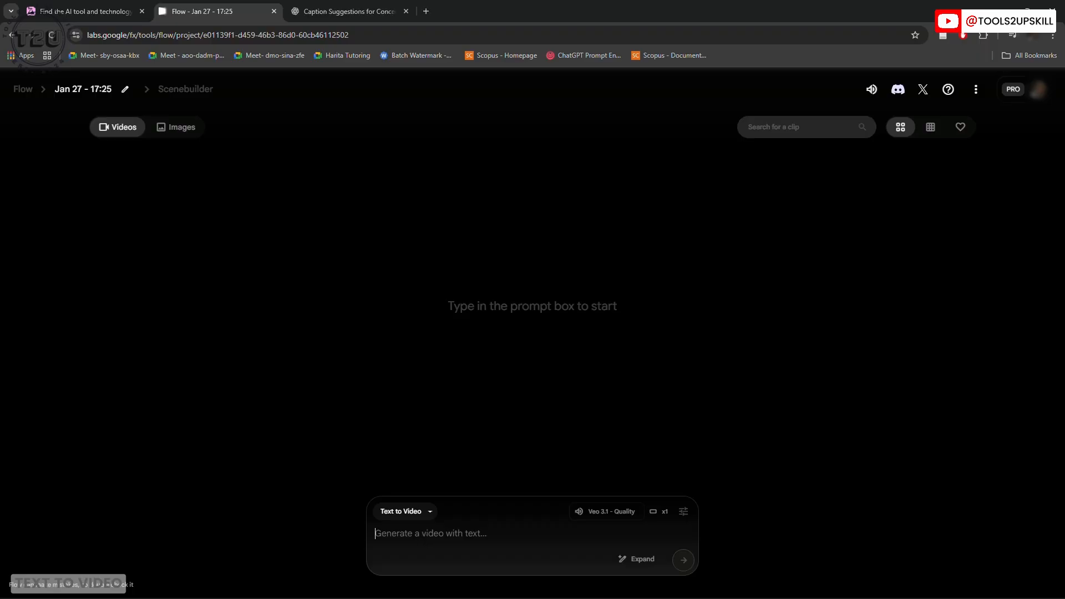
Enter prompt "A lone human silhouette standing on a rooftop at sunrise, overlooking a futuristic city, soft golden light, slow cinematic pan, calm but curious mood, realistic style."
left_click(467, 532)
type("A lone human silhouette standing on a rooftop at sunrise, overlooking a futuristic city, soft golden light, slow cinematic pan, calm but curious mood, realistic style")
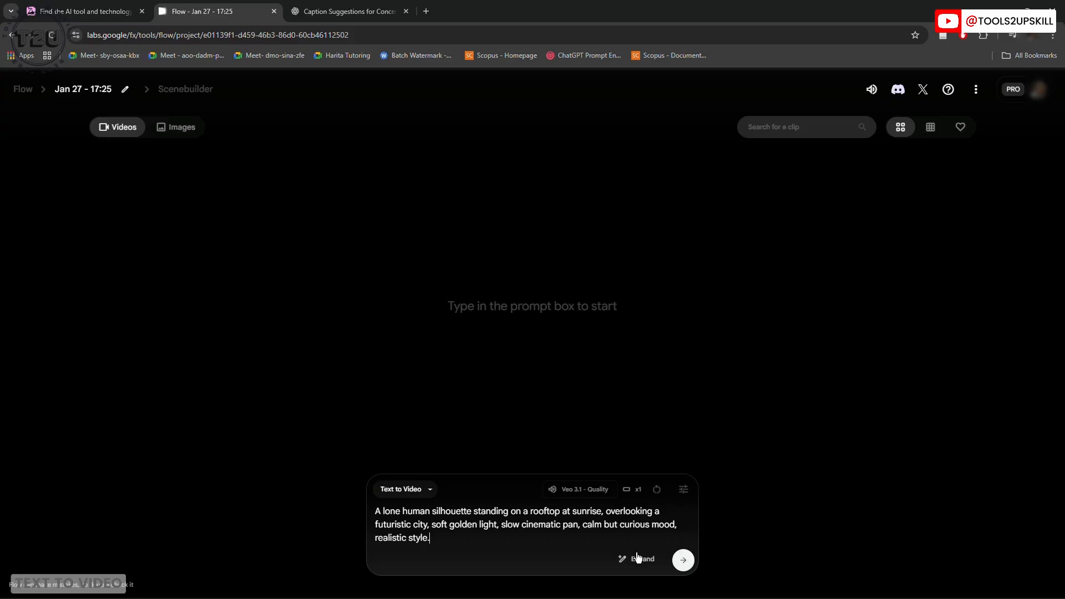
left_click_drag(449, 541, 377, 514)
left_click(448, 536)
Expand the prompt with the Cinematic preset, review the expanded text, and generate the video from it
left_click(635, 559)
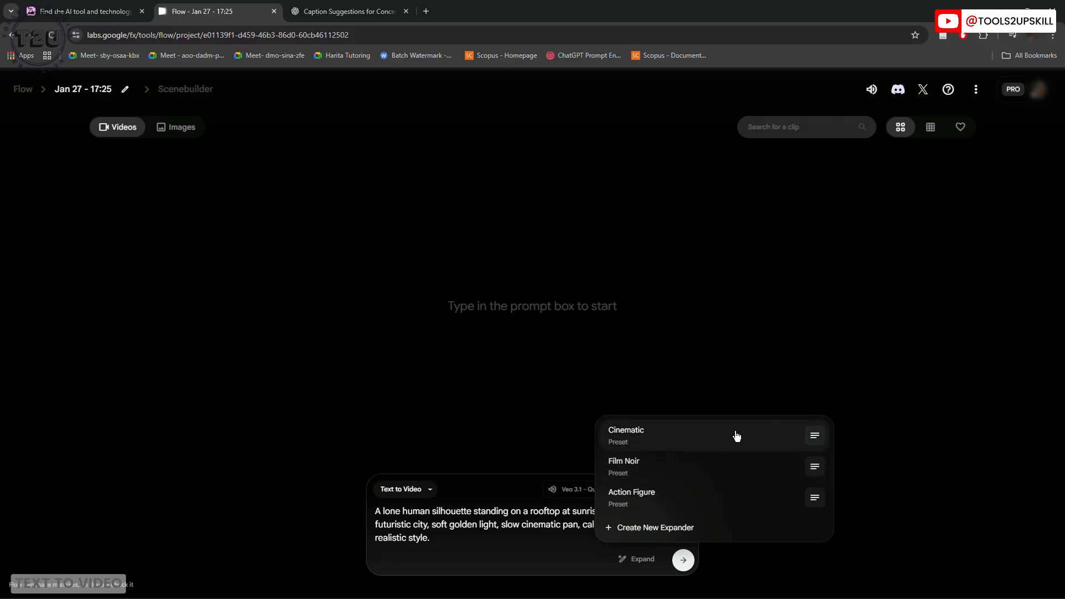
left_click(636, 435)
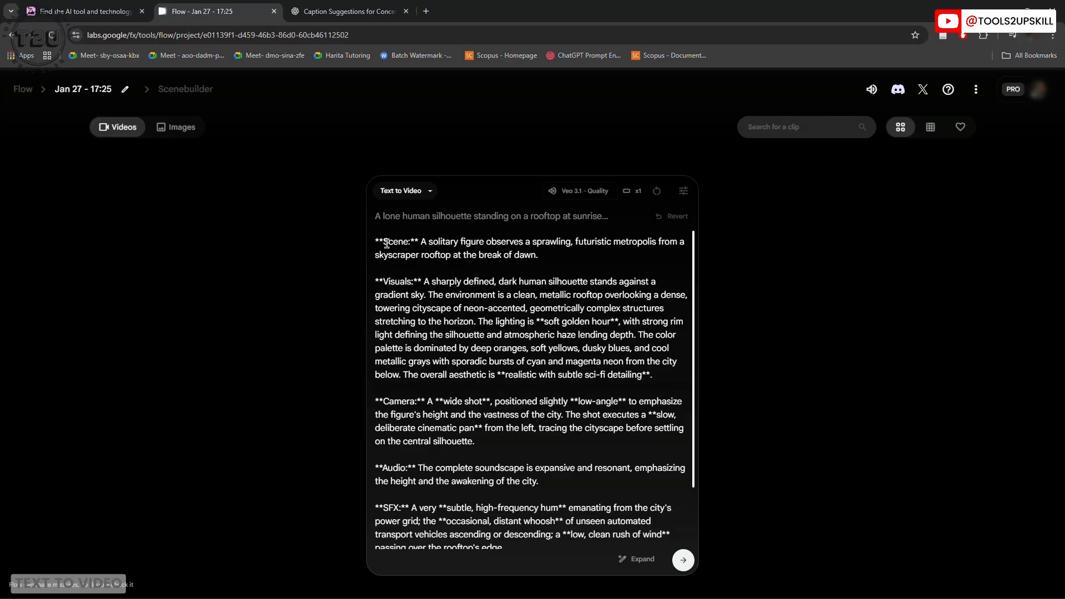
scroll(420, 327, "down", 2)
scroll(451, 369, "up", 2)
scroll(693, 292, "down", 3)
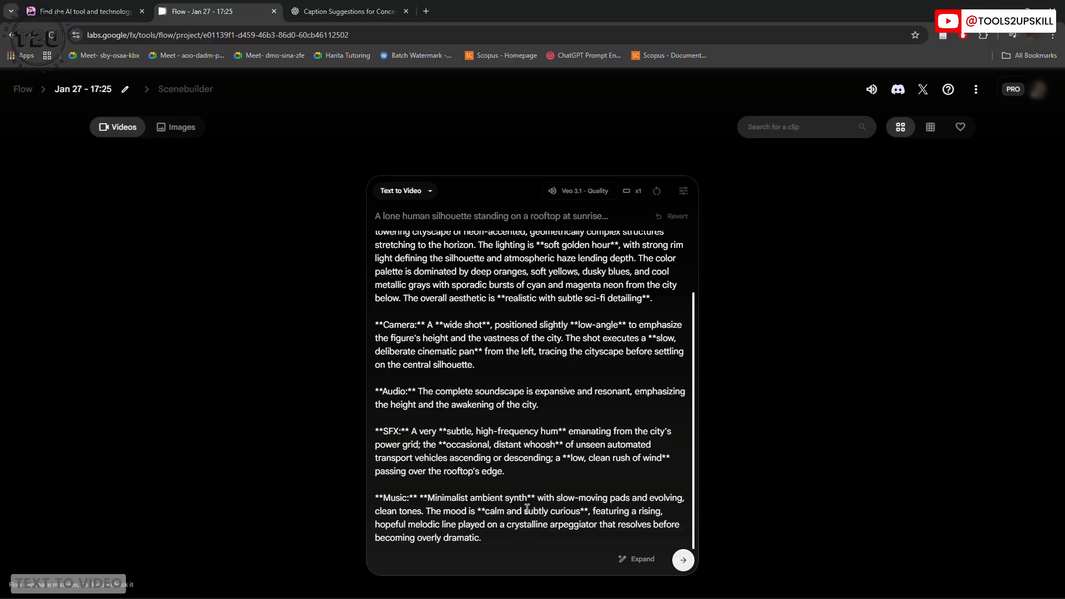
scroll(553, 527, "up", 3)
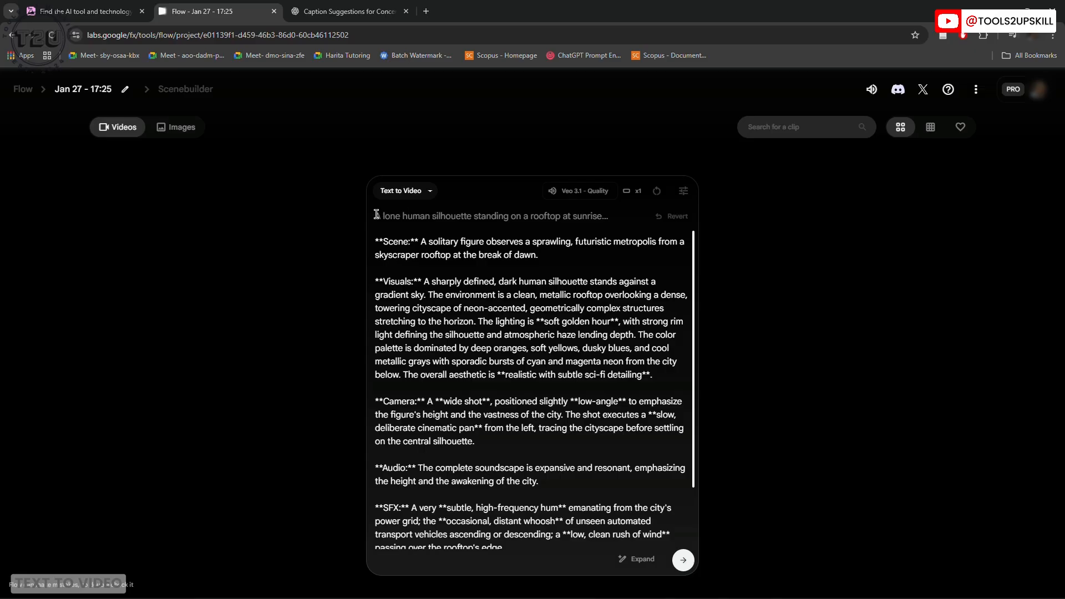
left_click_drag(376, 214, 608, 215)
left_click(562, 309)
scroll(516, 425, "down", 3)
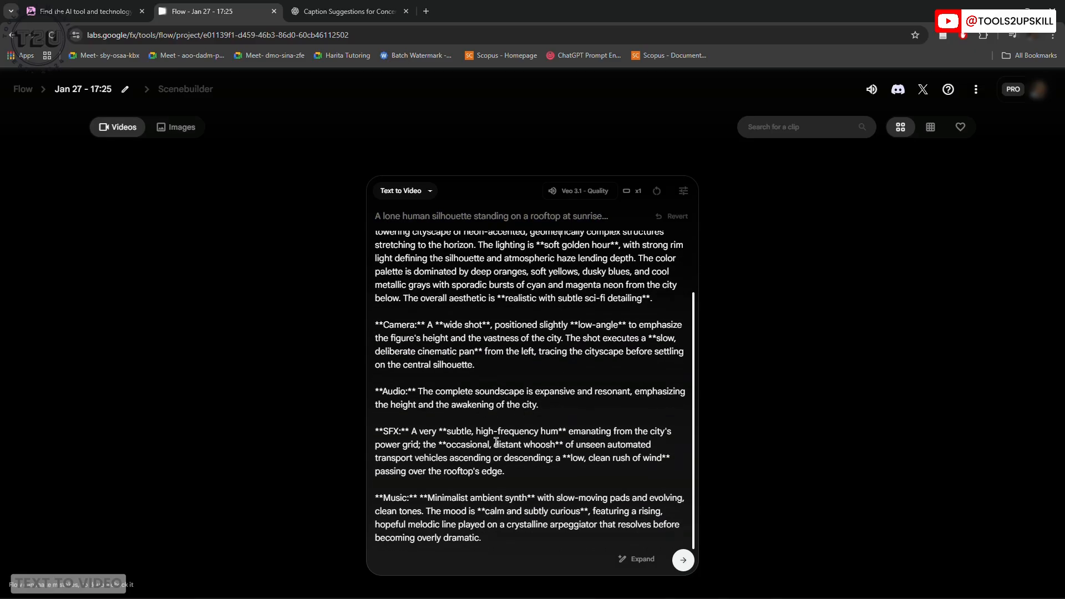
left_click(683, 560)
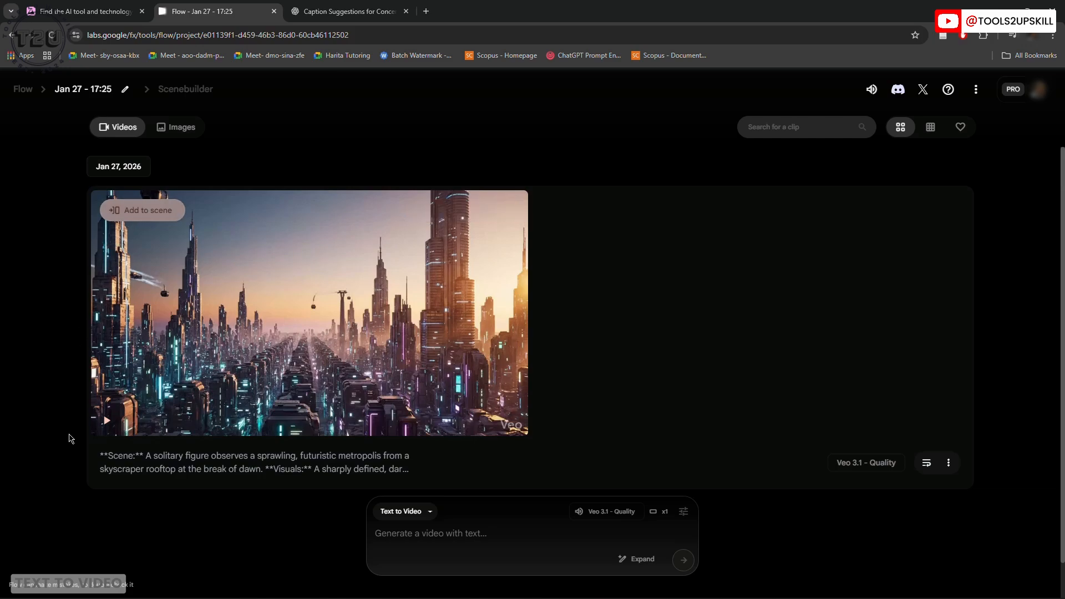
Play the generated city clip in full screen, check its playback options, and return to the project
mouse_move(438, 401)
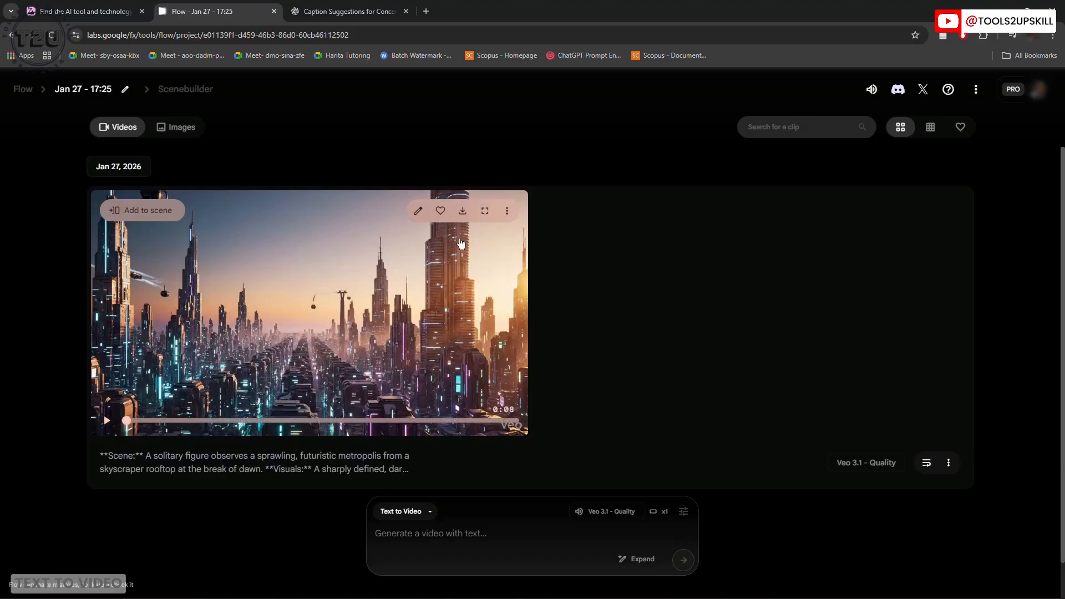
left_click(484, 213)
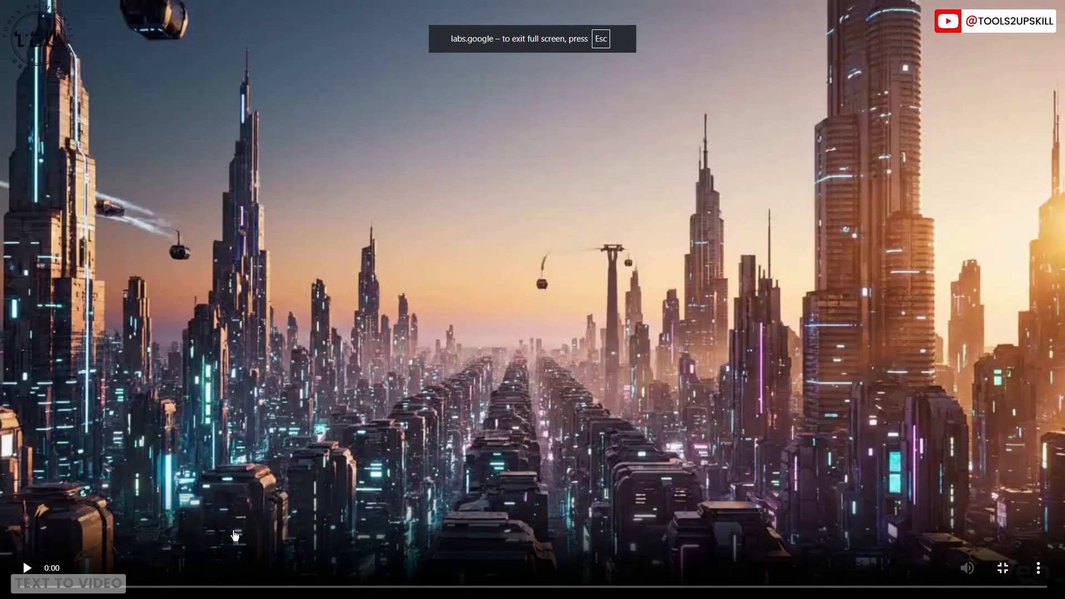
left_click(1038, 568)
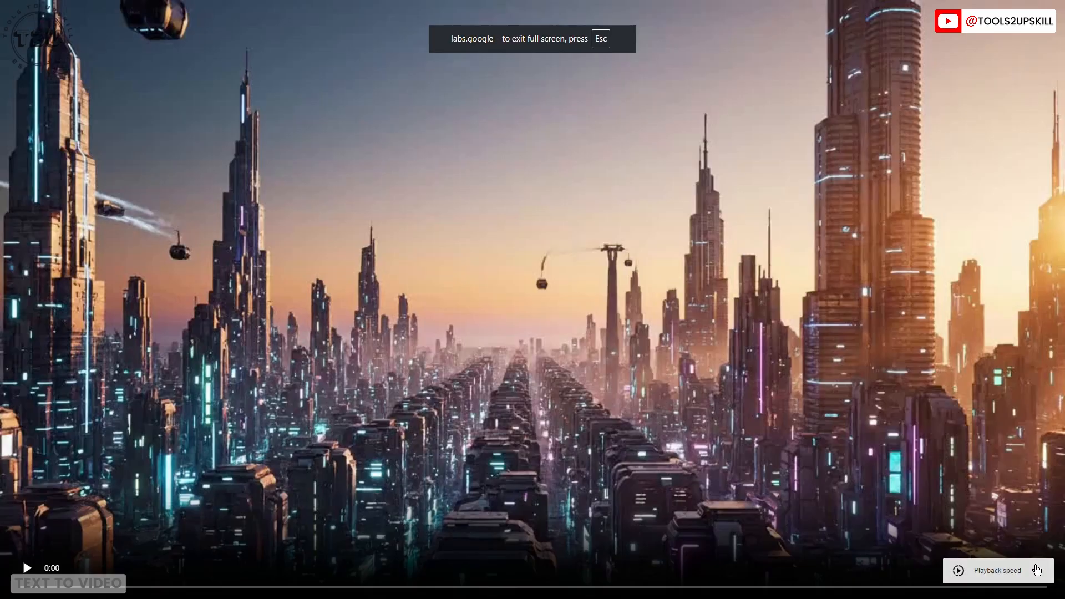
left_click(723, 424)
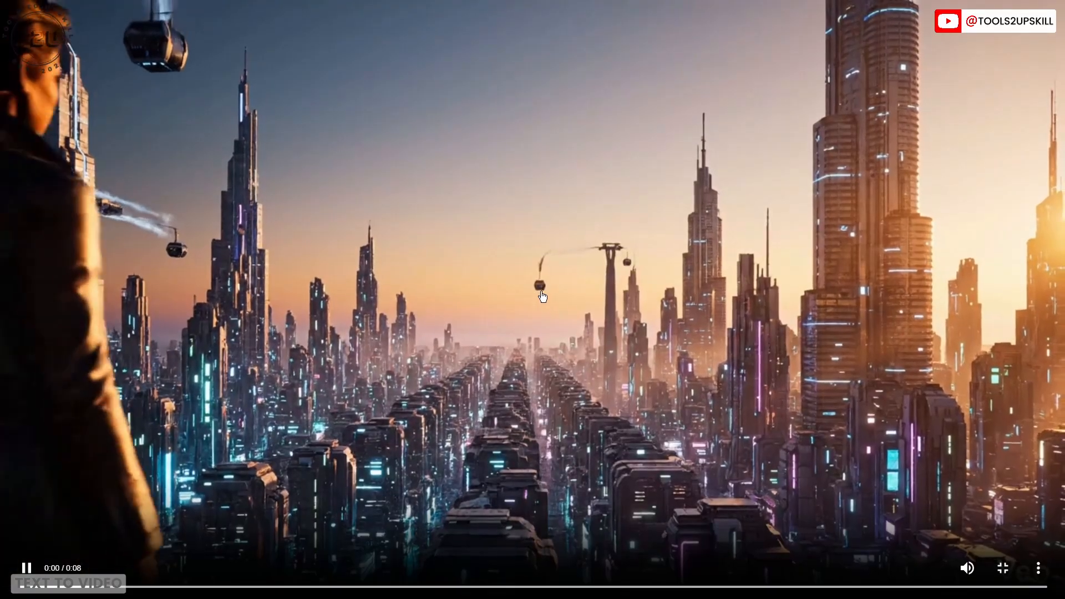
left_click(666, 460)
left_click(1001, 568)
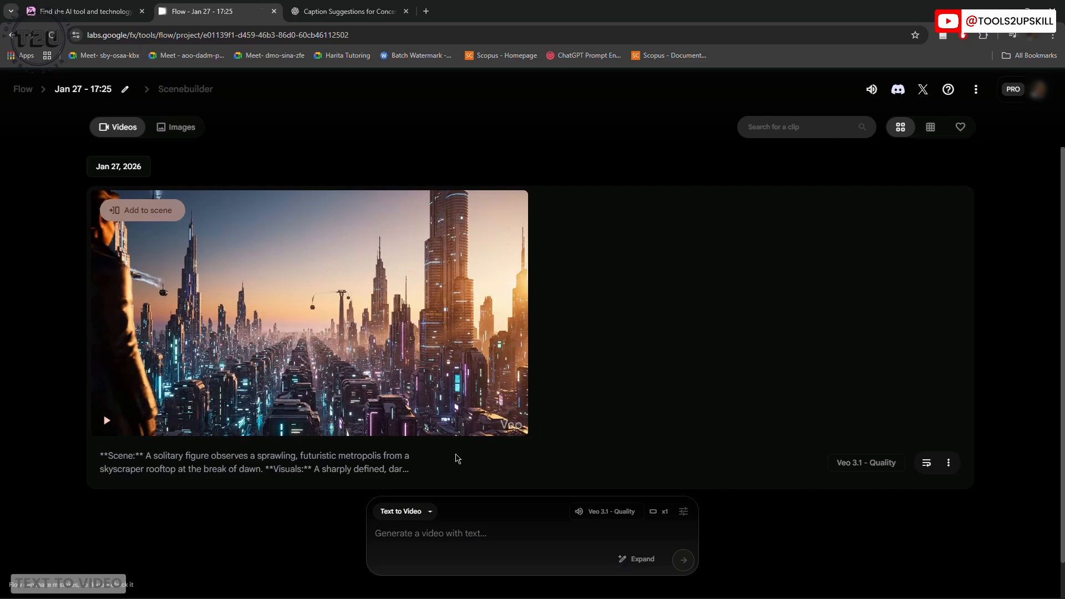
Edit the generated clip with Insert, using the prompt "Add a space shuttle" for a rectangular area of the upper sky, and submit it
mouse_move(178, 357)
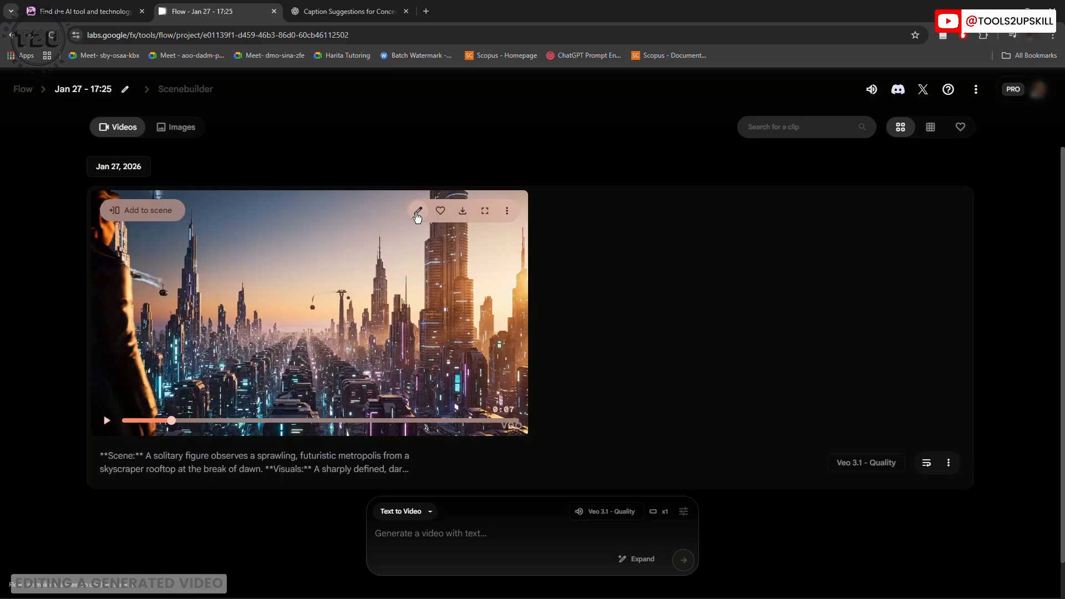
left_click(418, 212)
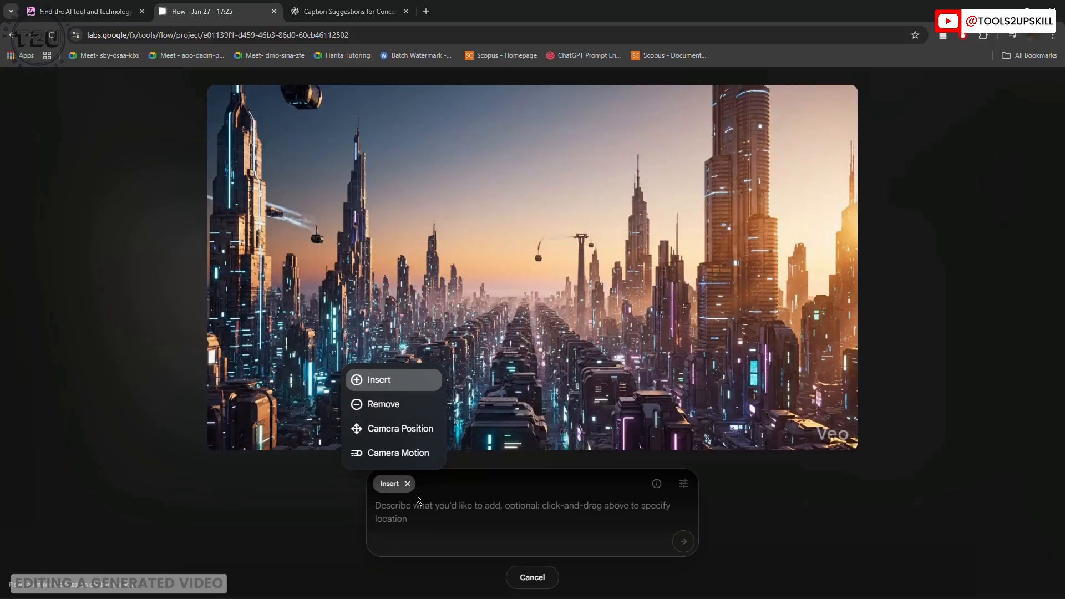
left_click(371, 383)
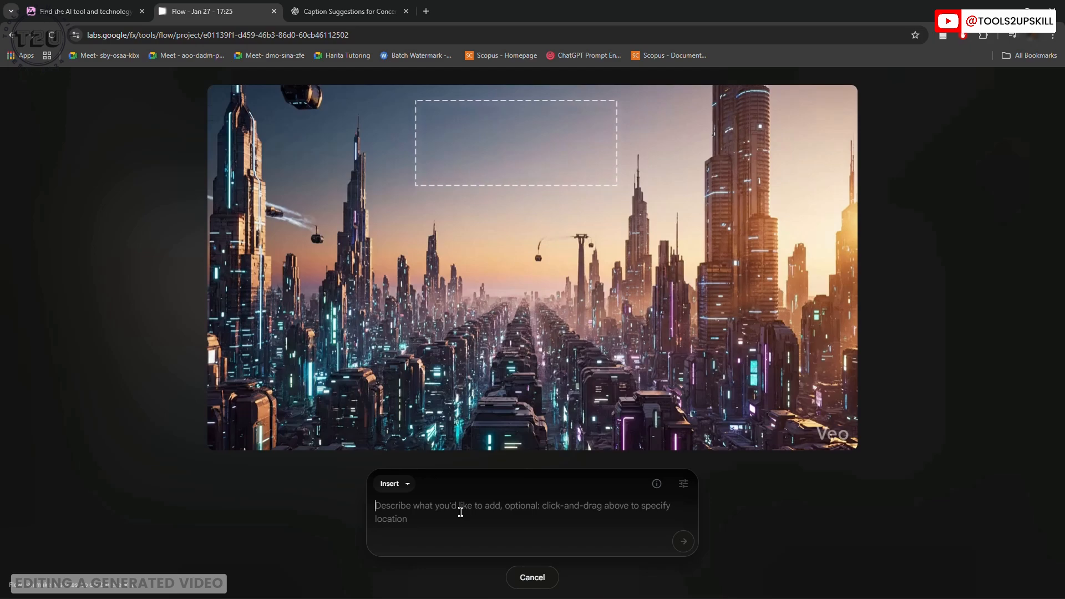
type("Add a")
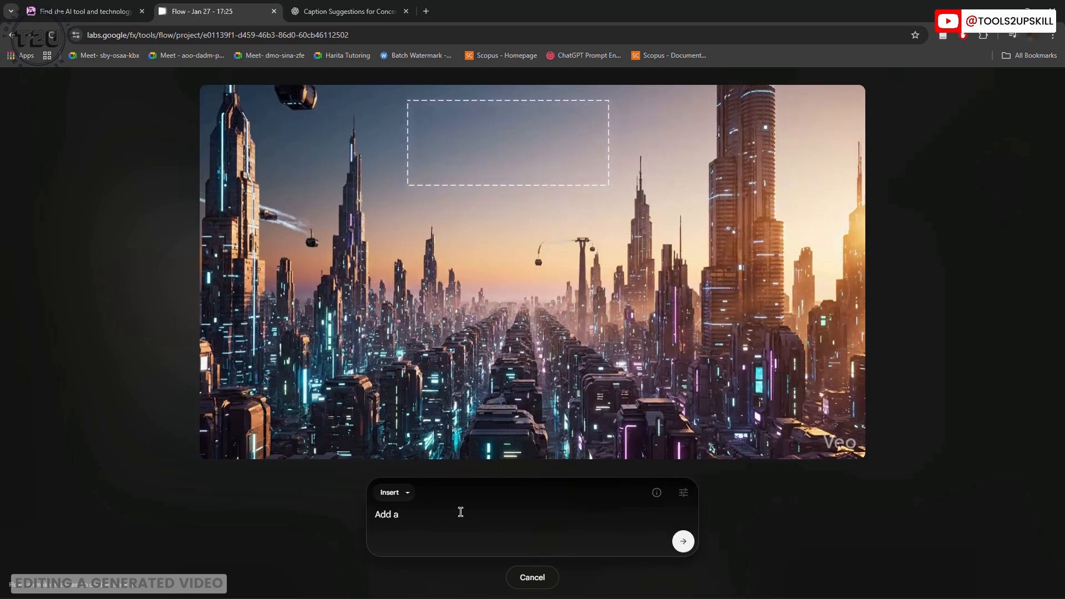
type("m space shuttle")
left_click(682, 542)
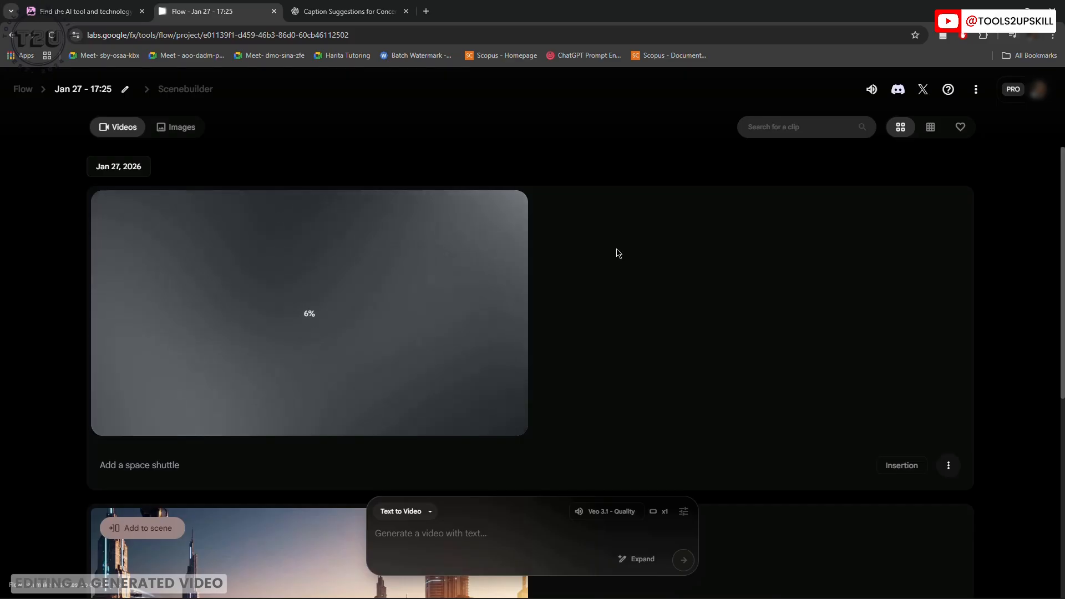
Open the original city clip for editing in Remove mode and mark a sky area covering the hanging cable cars
scroll(639, 232, "down", 5)
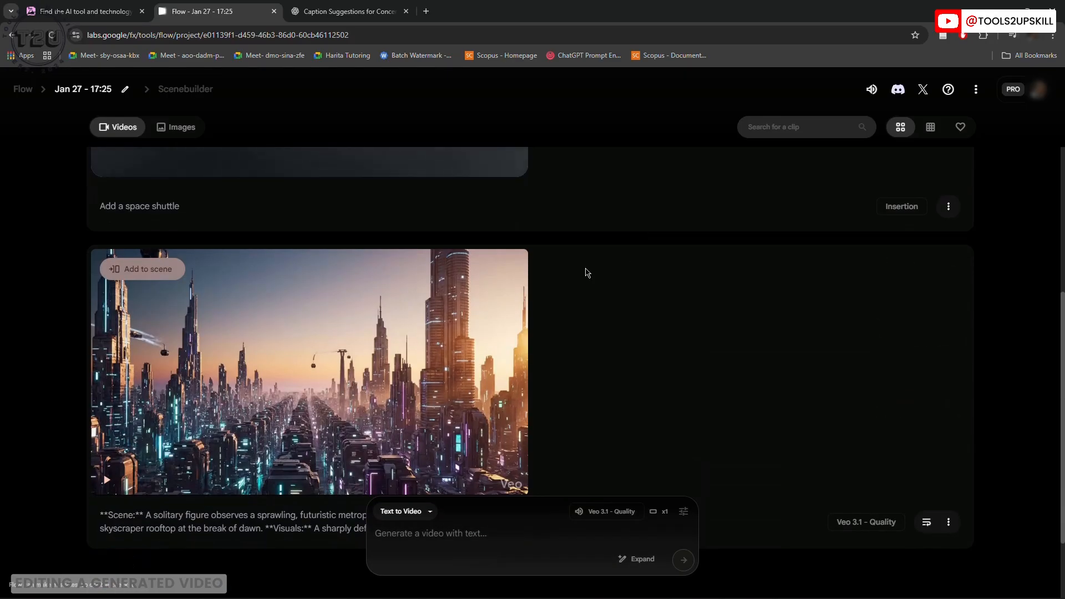
mouse_move(176, 296)
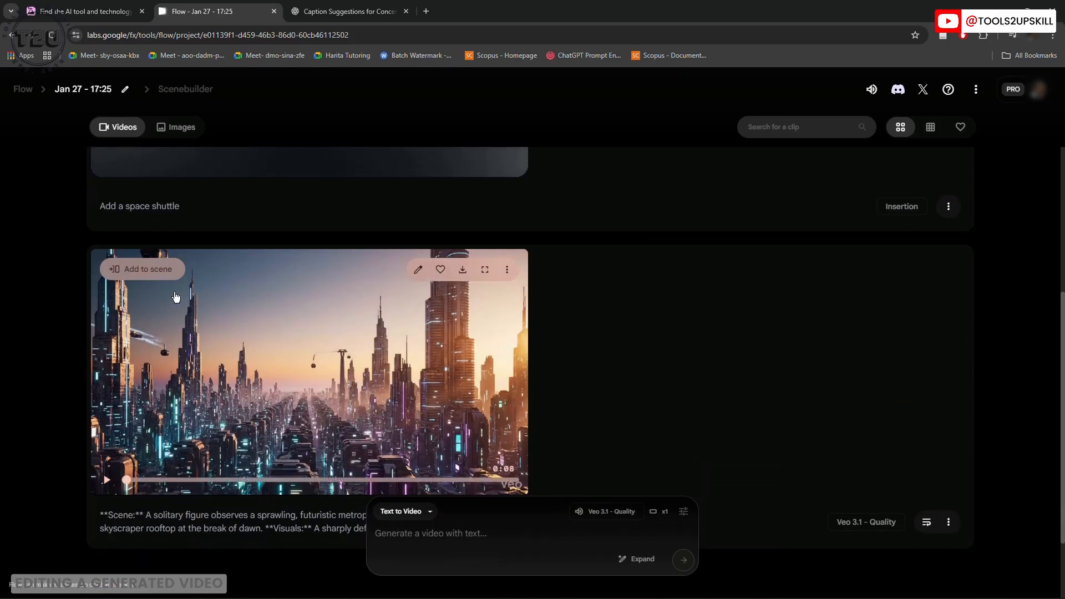
left_click(418, 270)
left_click(383, 404)
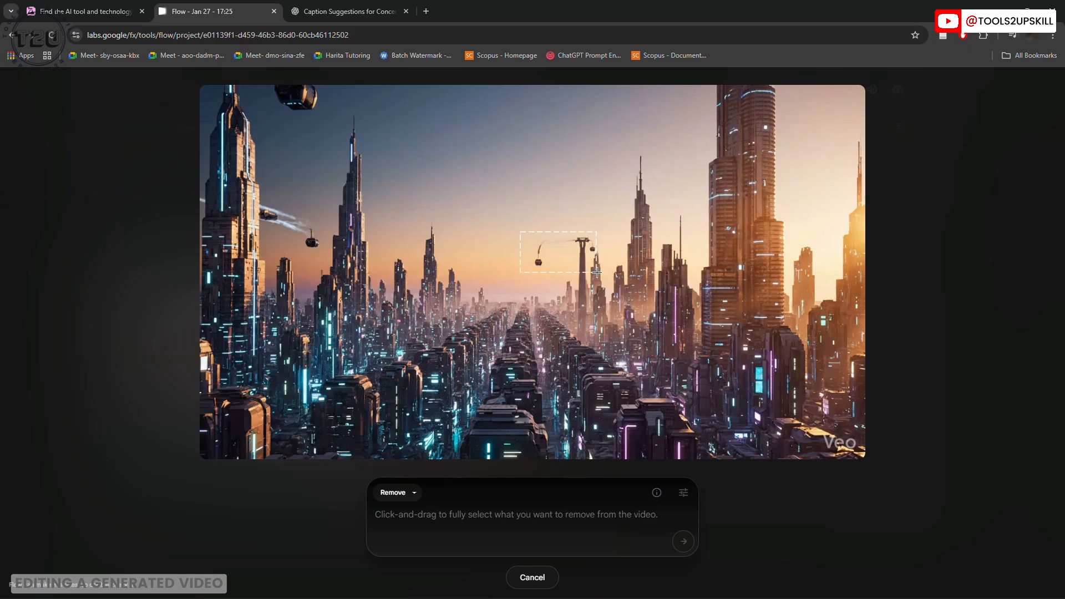
left_click_drag(600, 270, 600, 270)
left_click_drag(281, 104, 289, 204)
left_click_drag(270, 125, 367, 93)
left_click(272, 93)
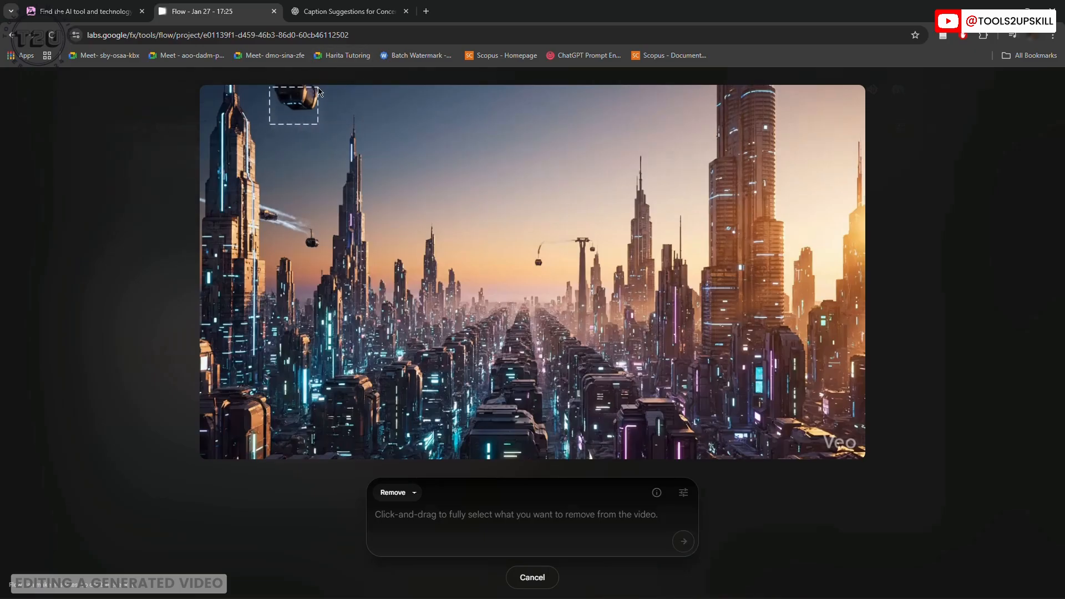
left_click_drag(243, 88, 612, 287)
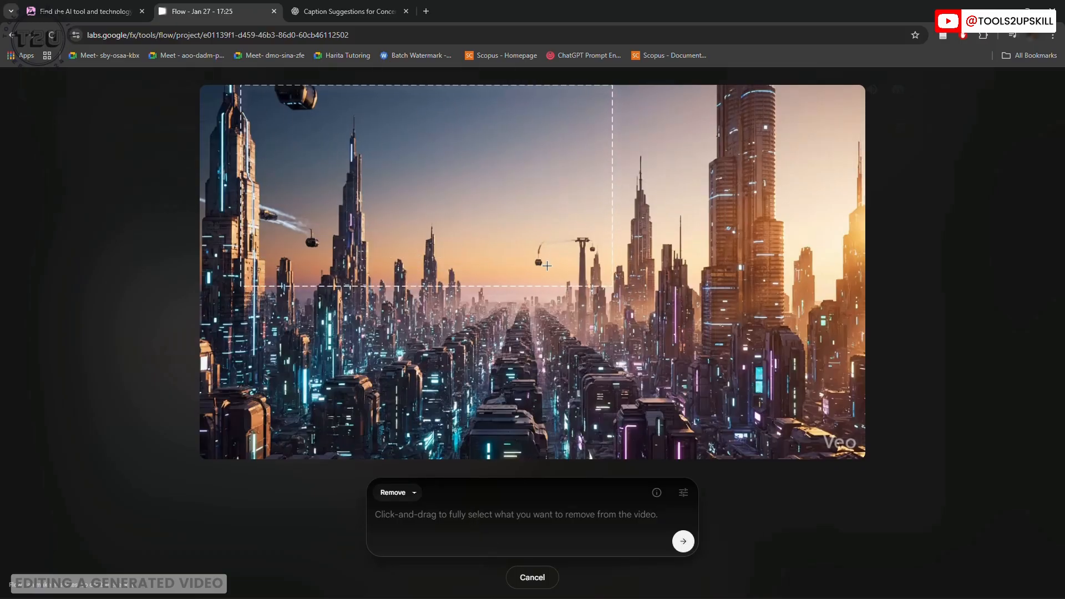
Try the Move Up option for the clip's Camera Position and examine the Camera Motion options
left_click(392, 493)
left_click(417, 441)
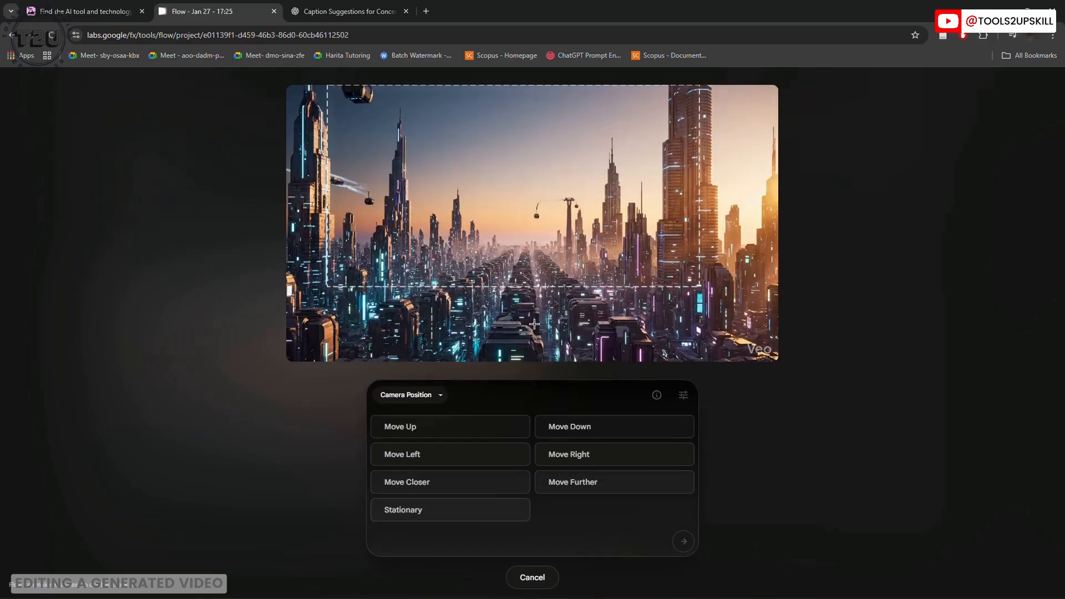
left_click(435, 430)
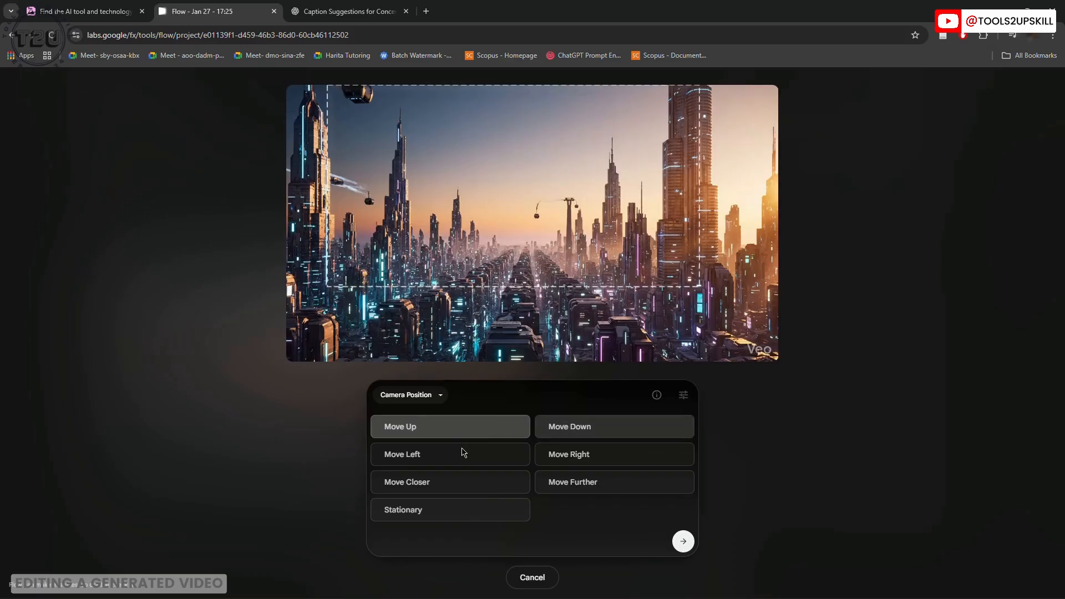
left_click(439, 397)
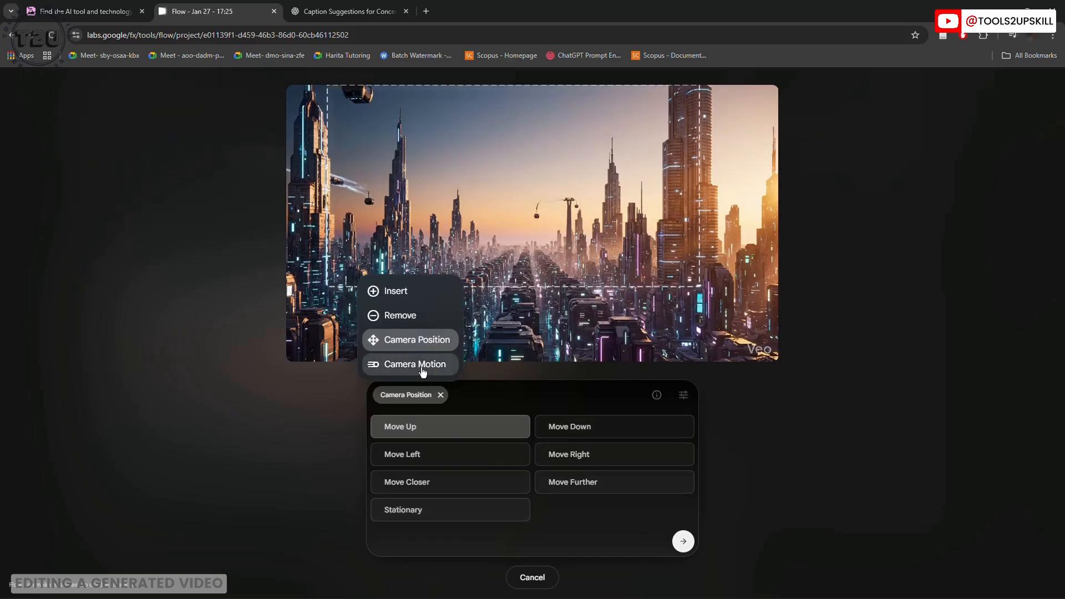
left_click(423, 368)
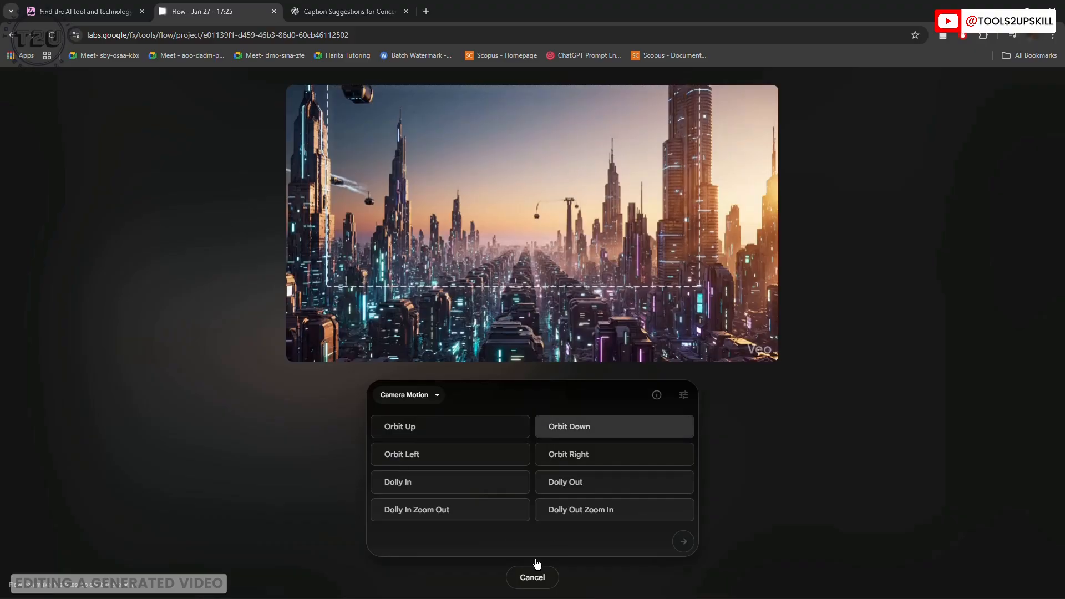
Leave the Camera Motion editing and play the "Add a space shuttle" clip in full screen
left_click(517, 585)
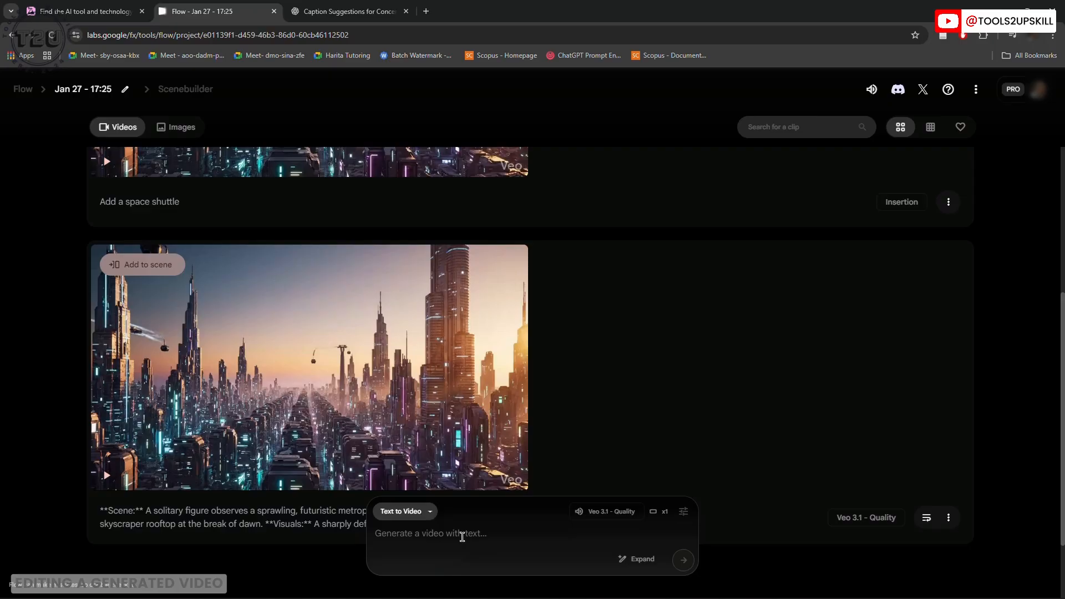
scroll(407, 297, "up", 2)
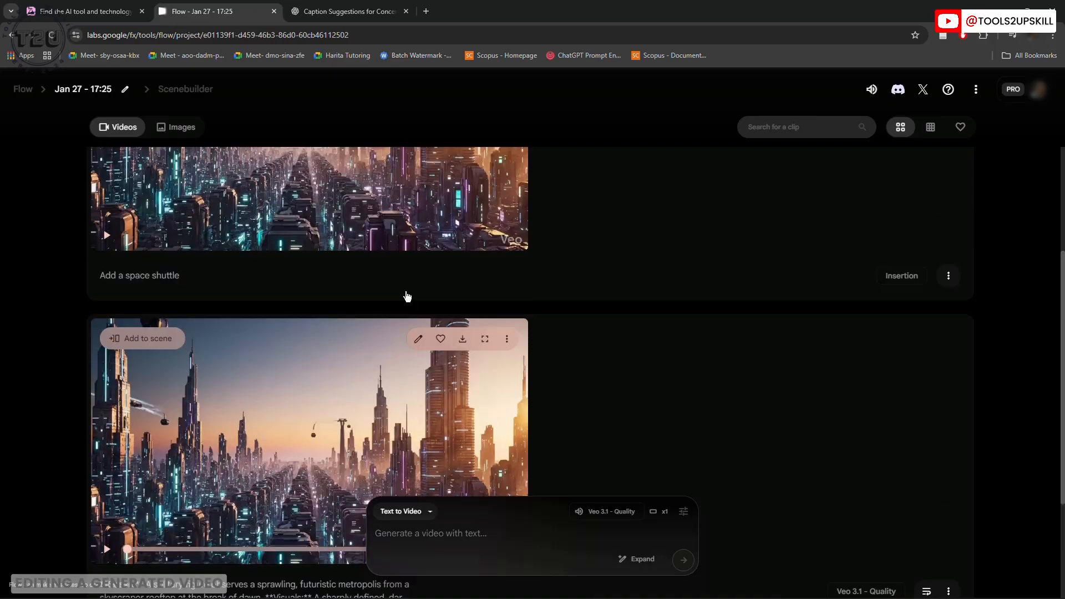
scroll(408, 296, "up", 4)
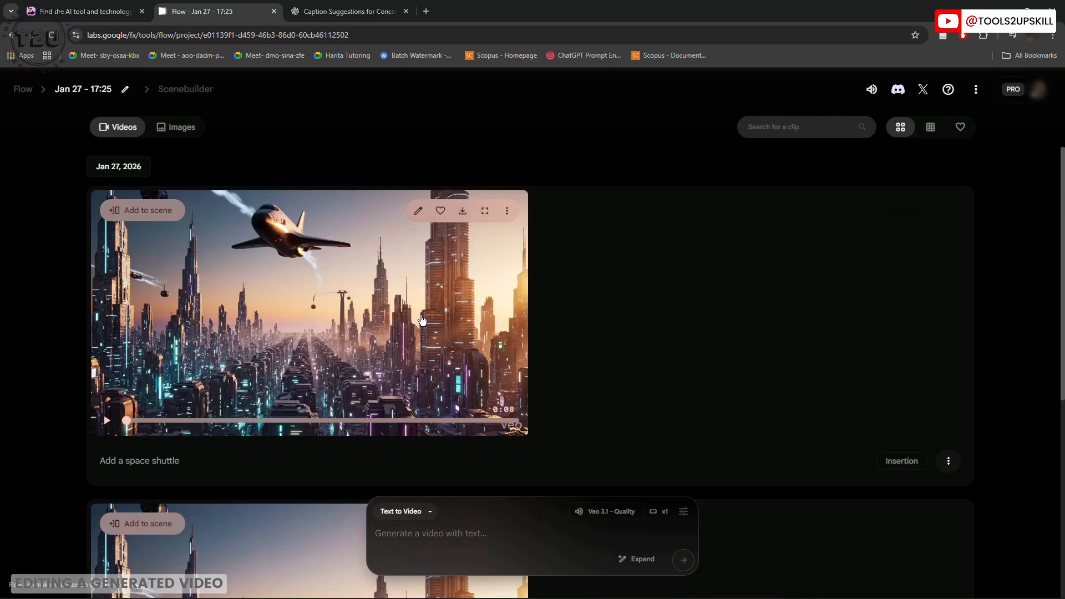
left_click(485, 211)
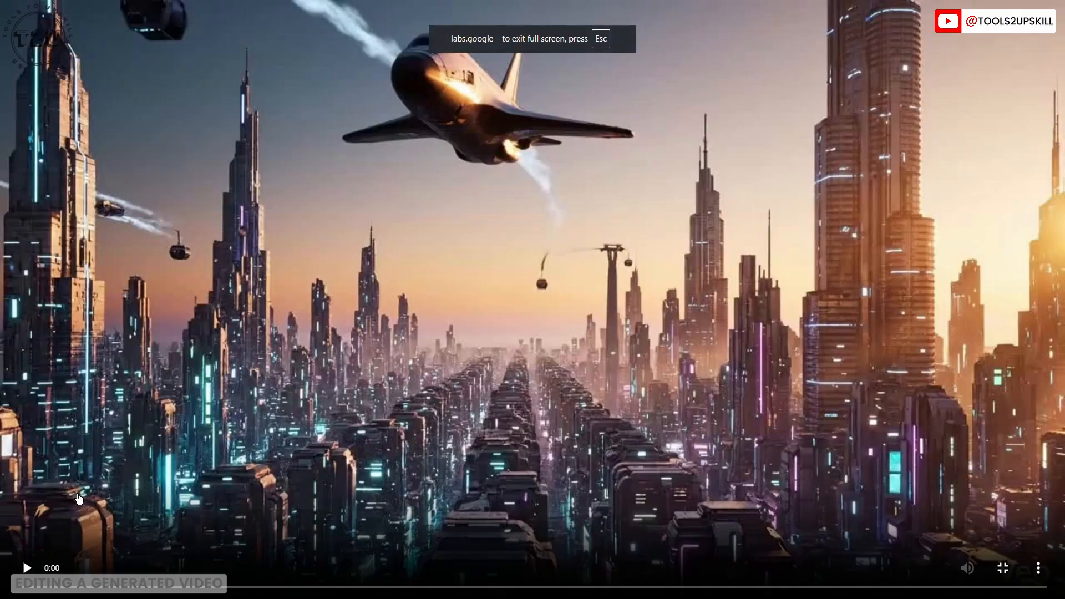
left_click(26, 568)
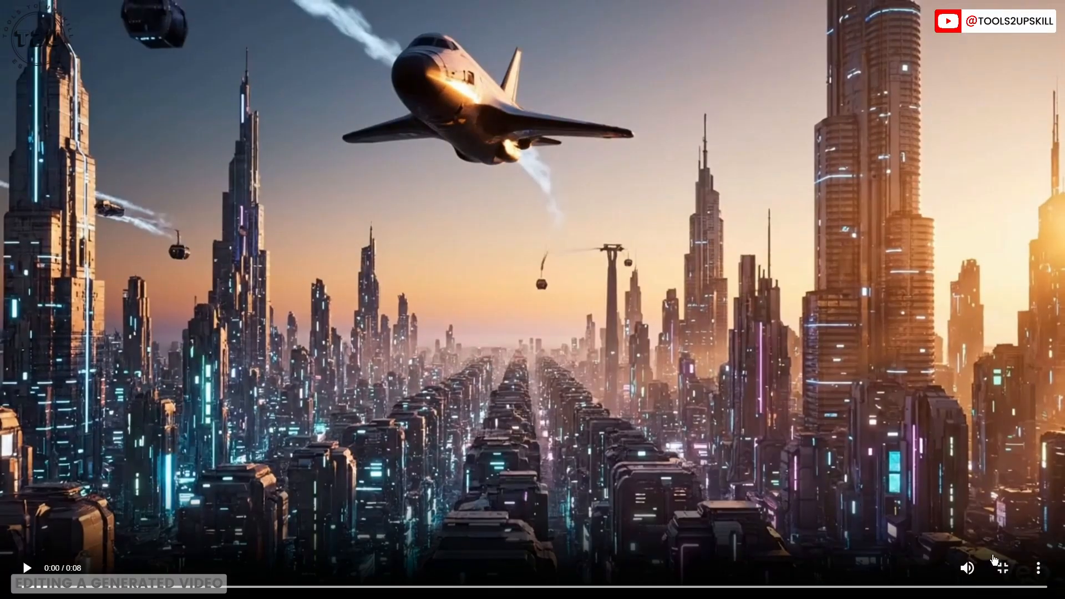
left_click(1002, 567)
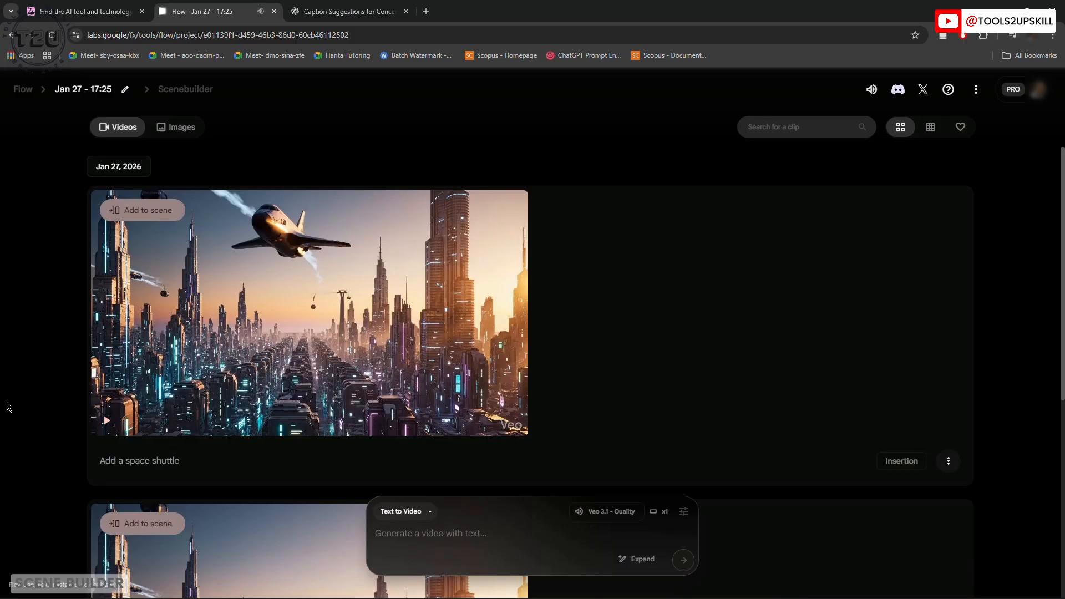
Add the space shuttle clip to the scene and check the Jump to option for continuing it
left_click(141, 213)
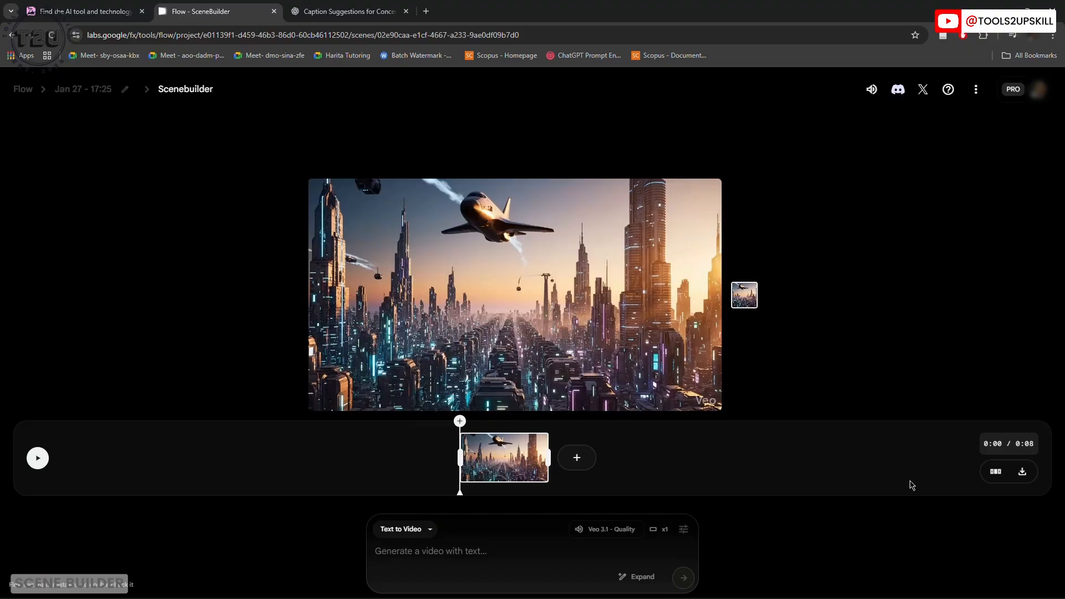
left_click(577, 457)
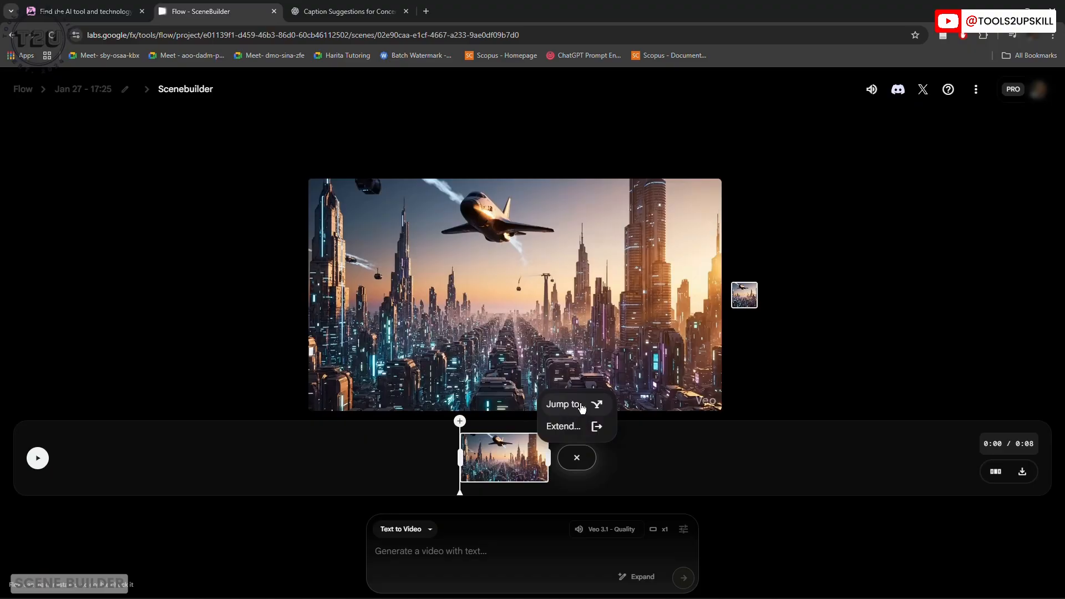
left_click(563, 405)
left_click(574, 456)
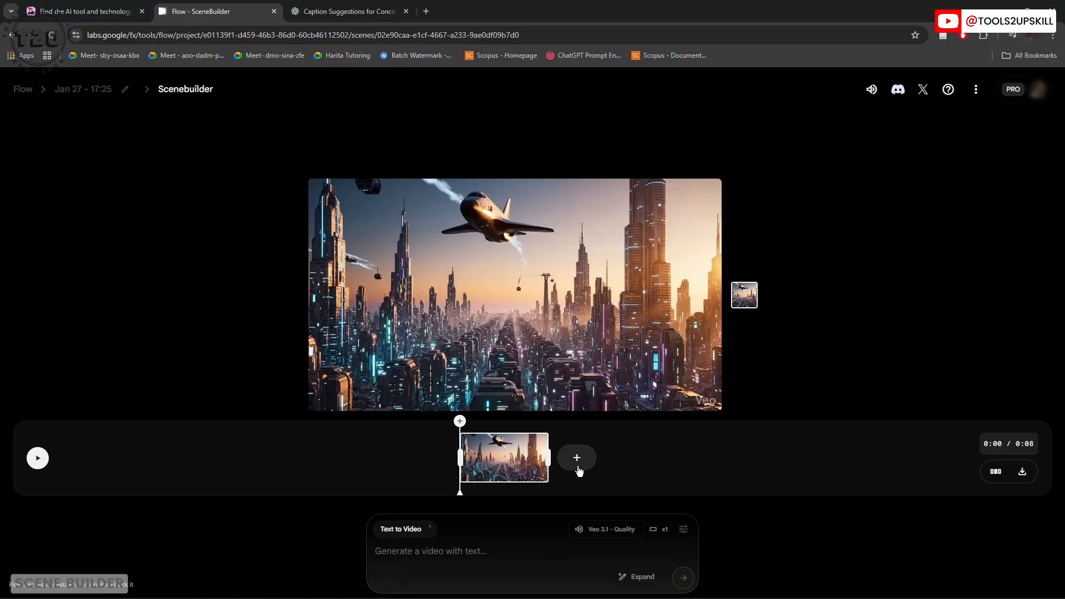
Extend the scene's space shuttle clip with the prompt "The person turns around" and submit it
left_click(577, 458)
left_click(563, 426)
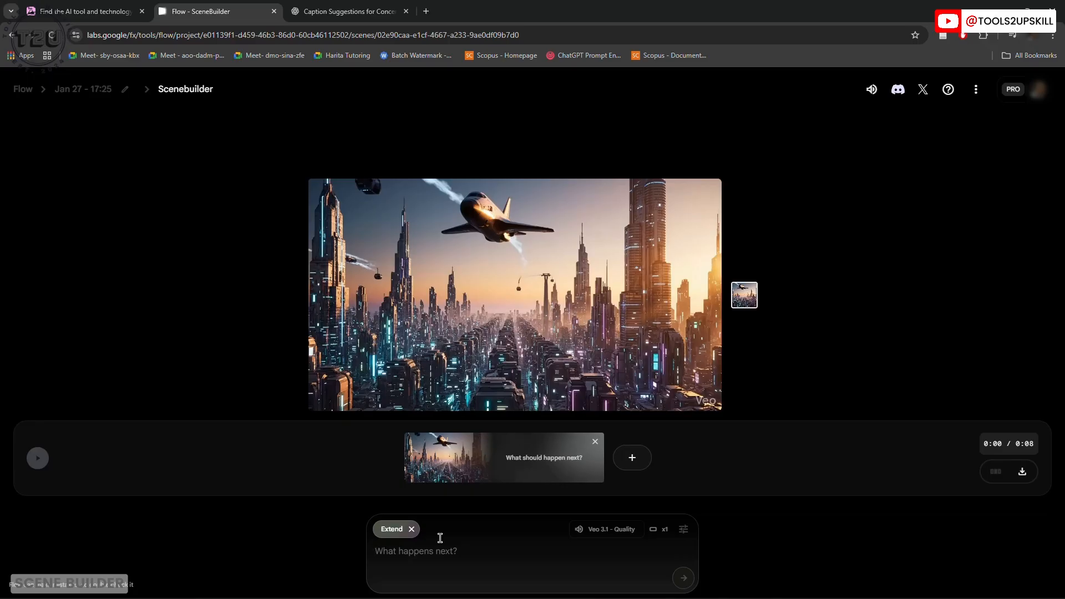
type("The person ")
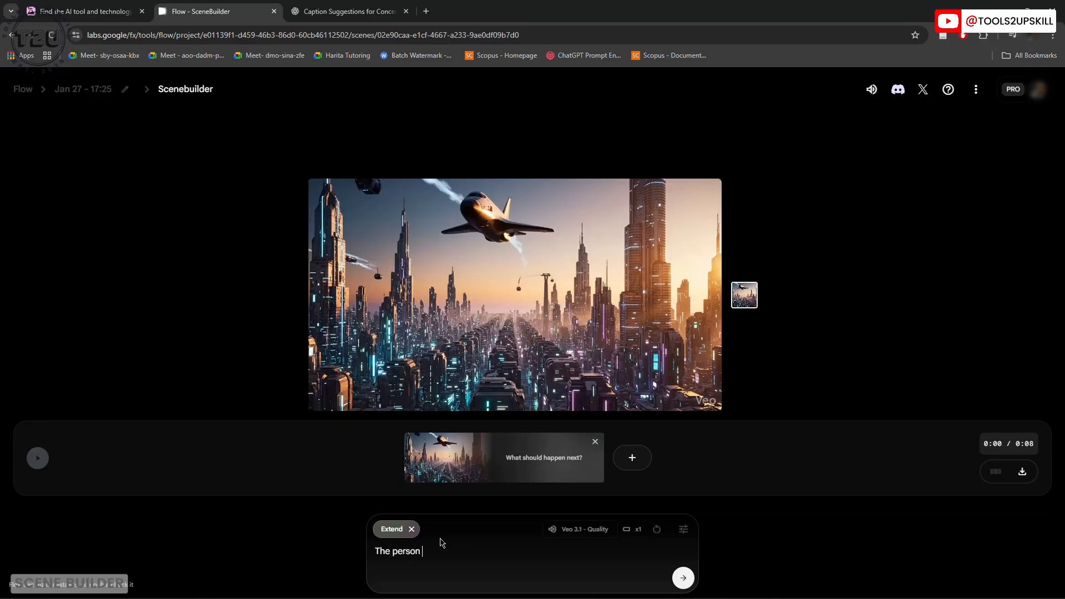
type("turns around")
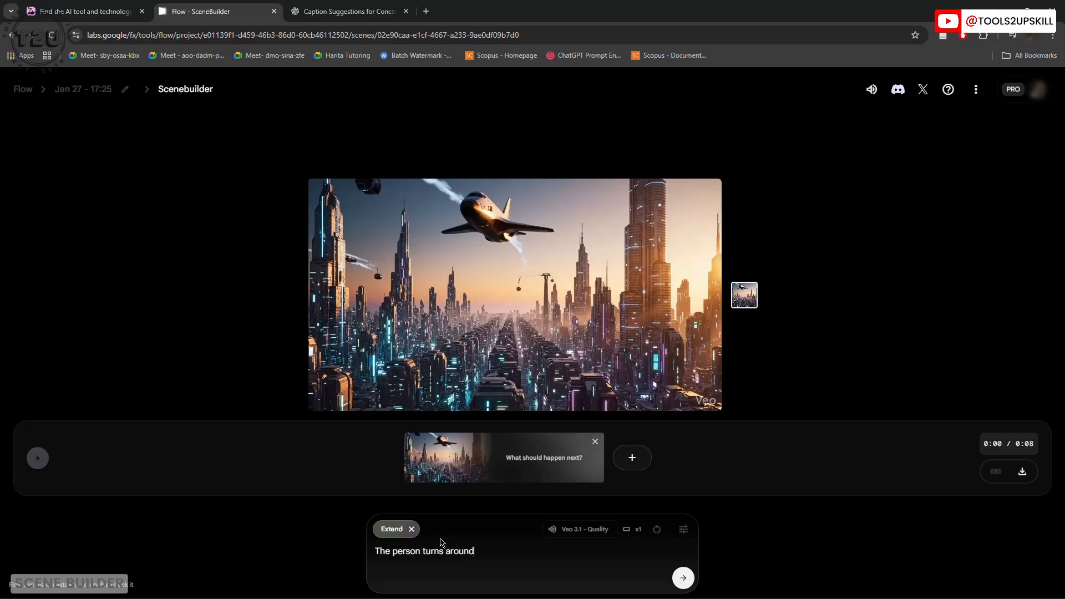
left_click(683, 577)
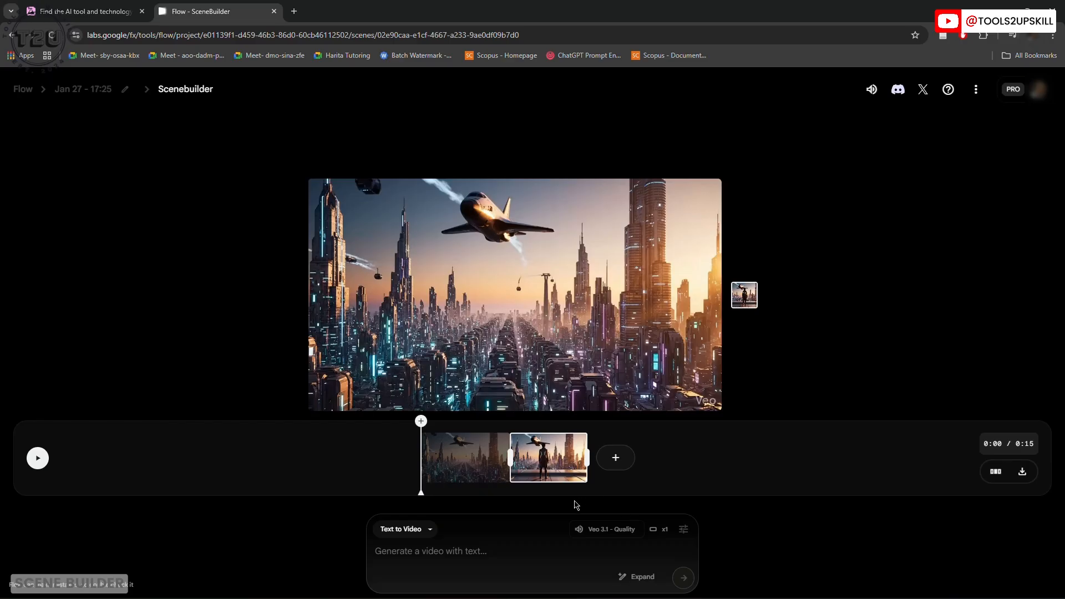
Preview both scene clips on the timeline and watch the extended scene from the start in full screen
left_click(472, 464)
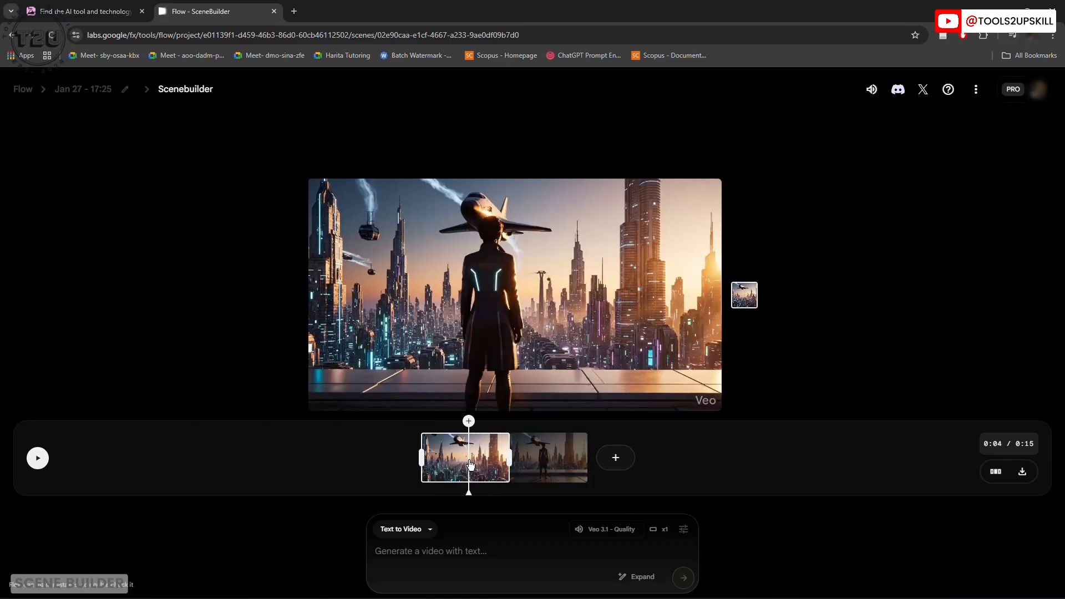
left_click(526, 456)
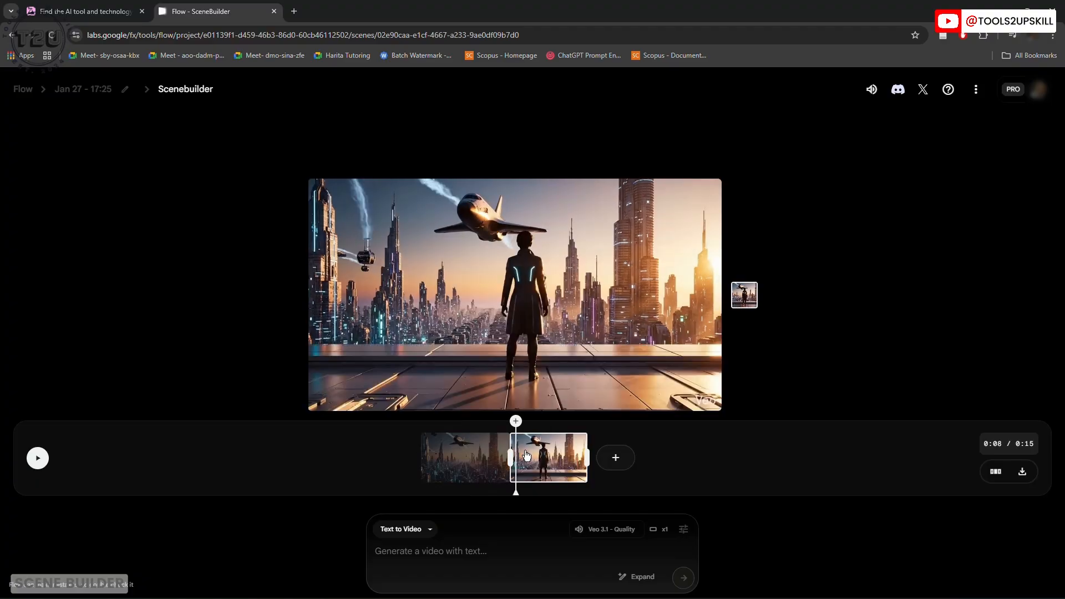
left_click(473, 453)
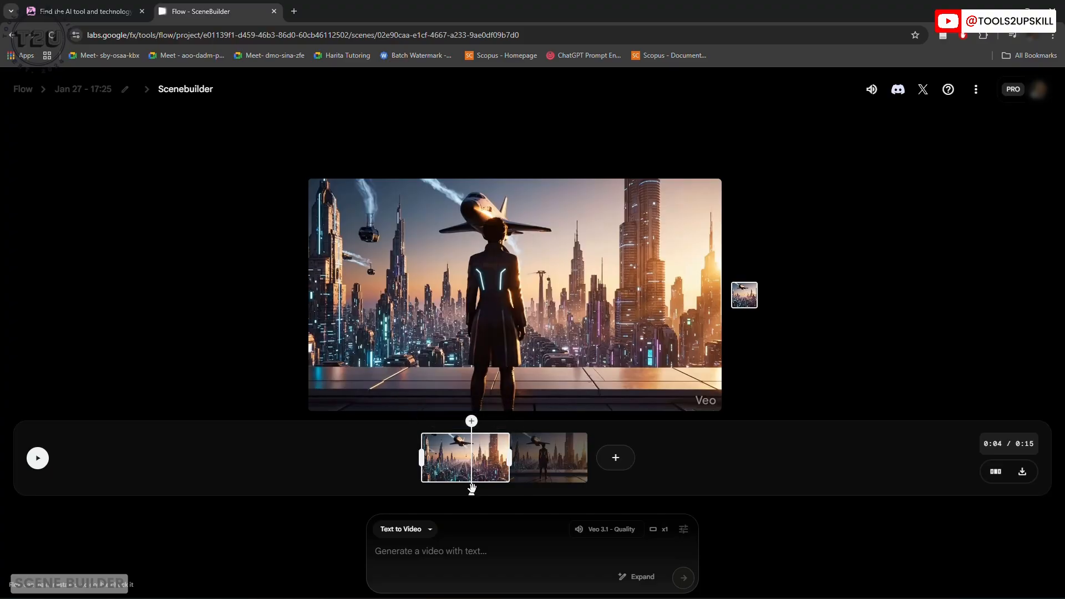
left_click_drag(472, 488, 421, 492)
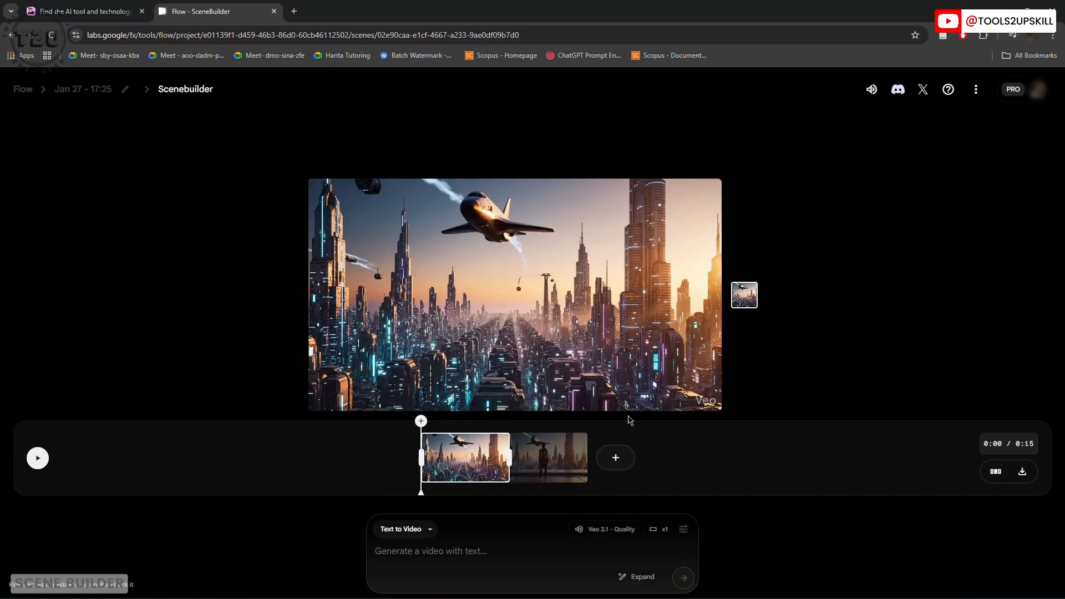
left_click(706, 396)
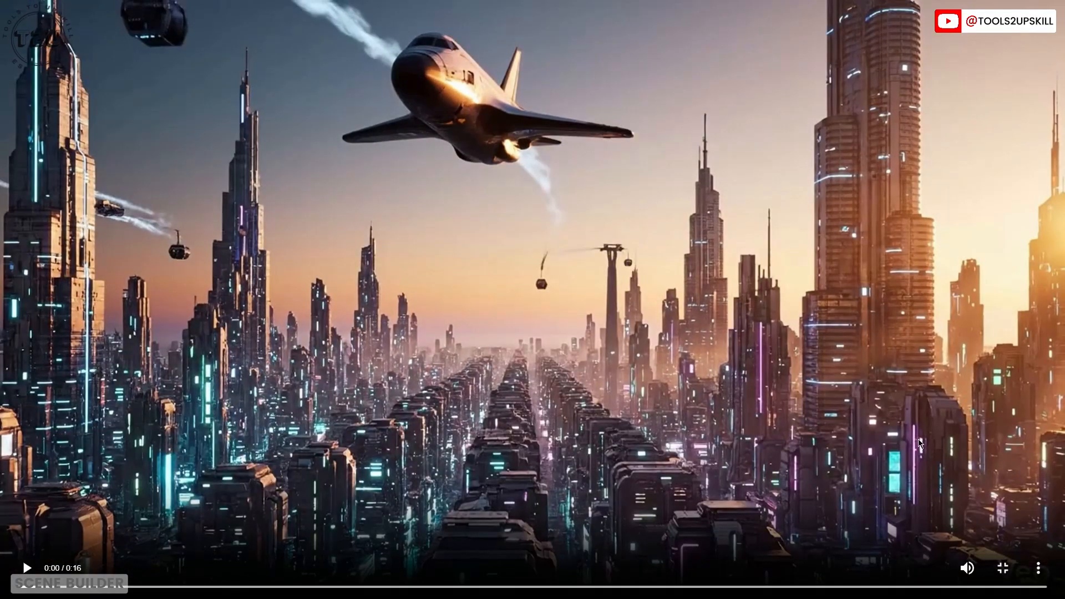
left_click(1003, 568)
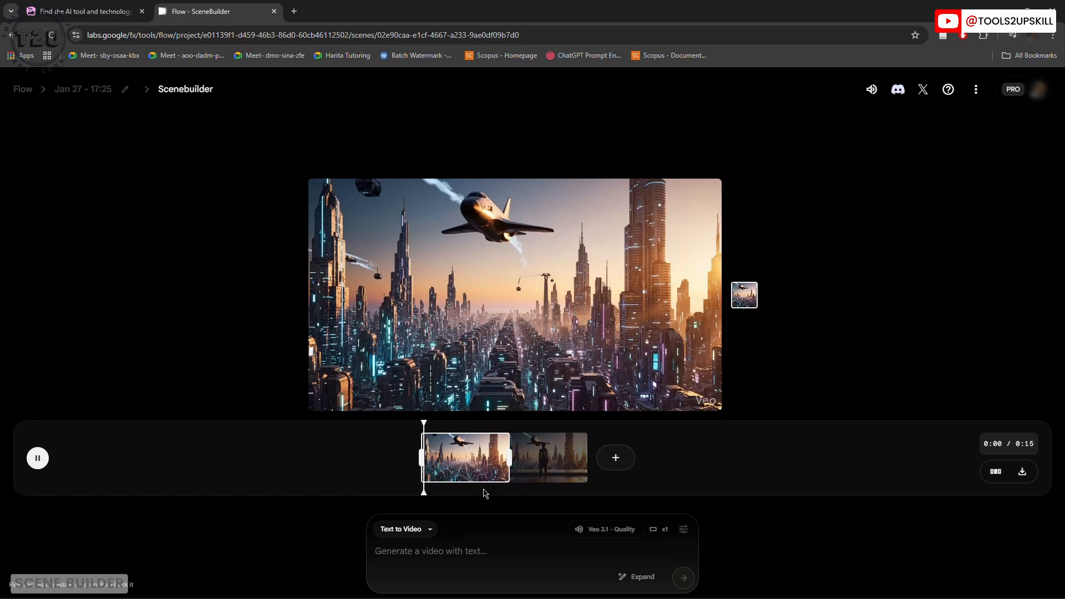
Save the scene frame at 0:04 as an asset and check it in the Frames to Video image library
left_click(469, 455)
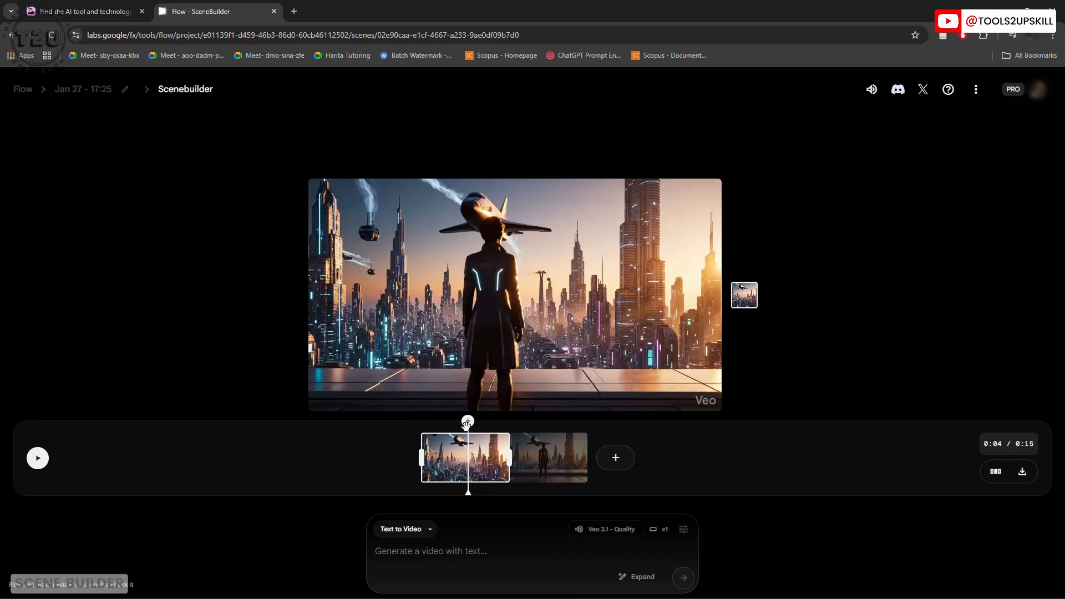
left_click(468, 424)
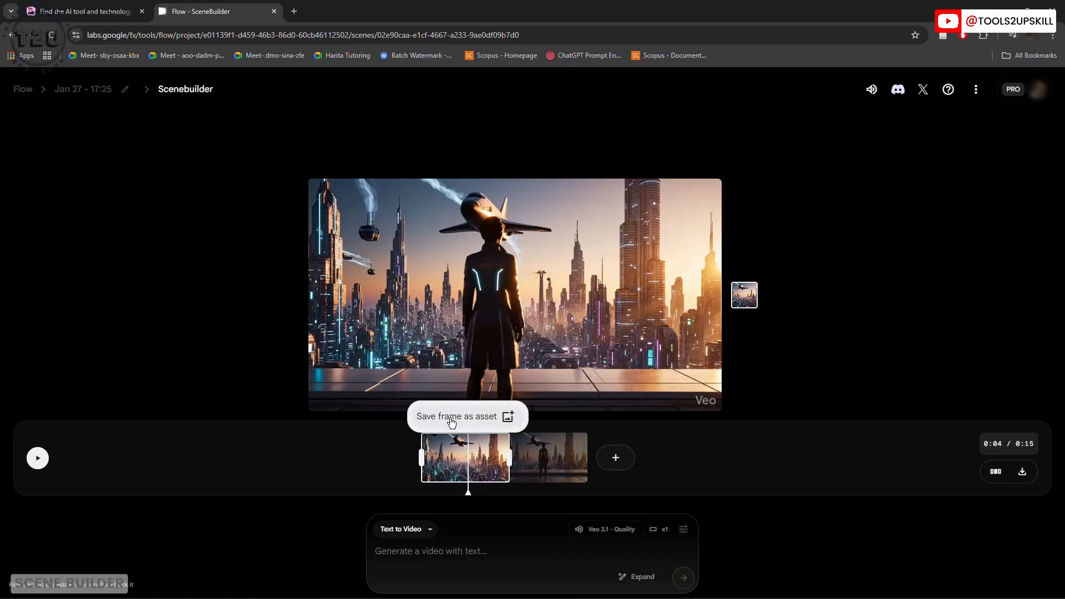
left_click(452, 423)
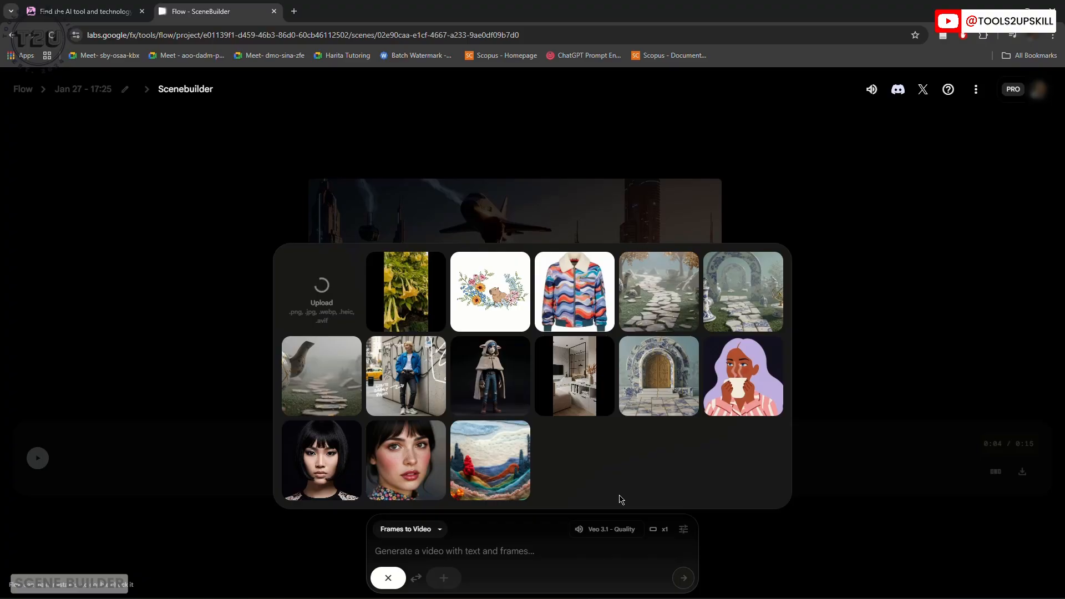
mouse_move(395, 302)
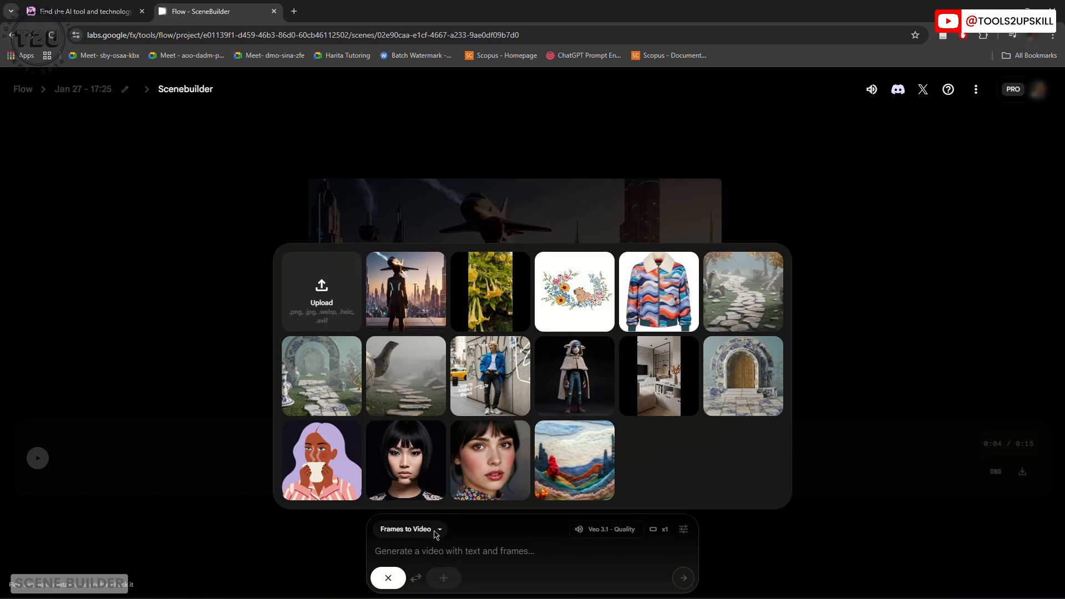
mouse_move(430, 281)
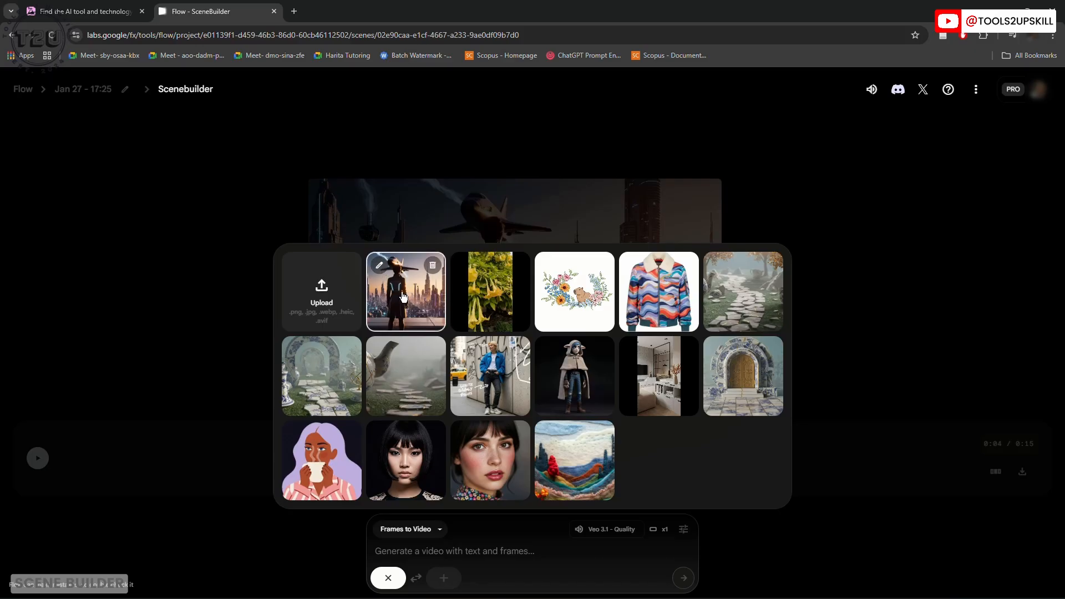
left_click(541, 552)
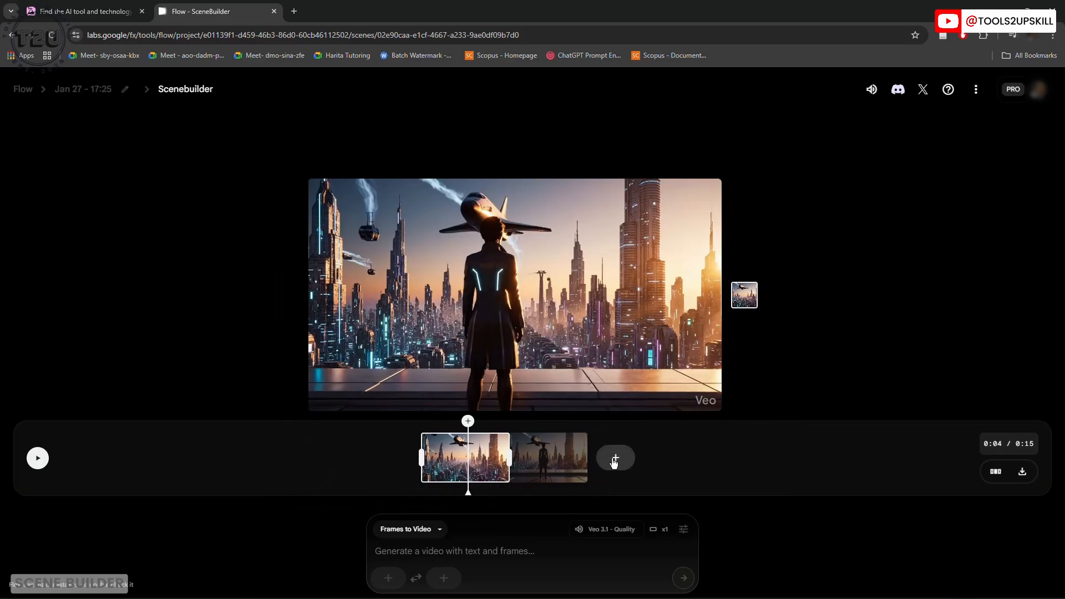
Try to generate a Jump to shot after the last clip, describing a futuristic street of humanoid robots with the same human walking among them
left_click(612, 466)
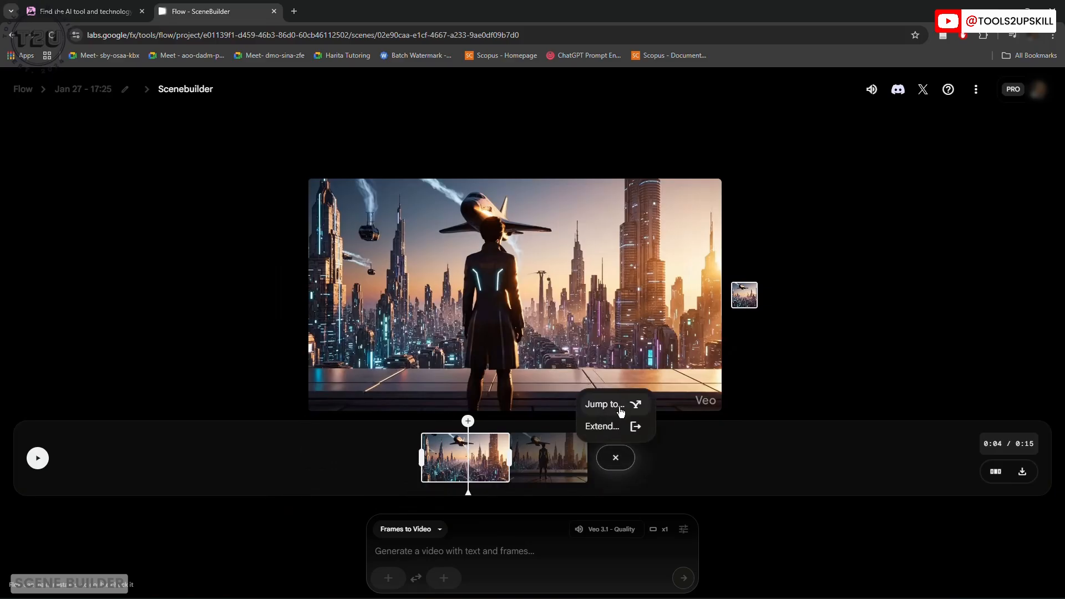
left_click(613, 406)
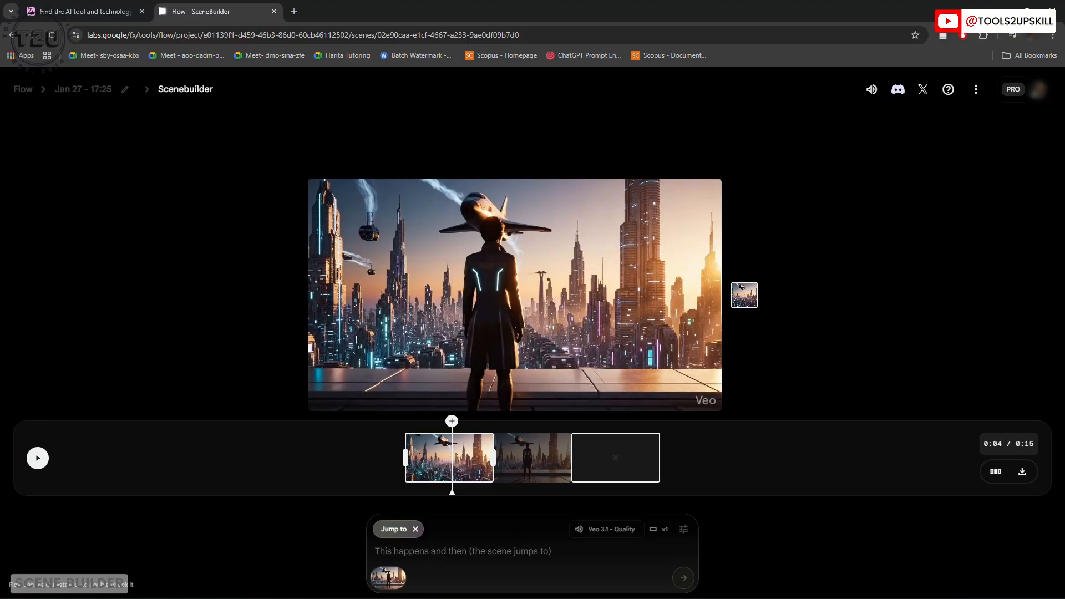
left_click(451, 554)
type("A futuristic city street filled with humanoid robots and automated systems, and this same human walking among them, slow motion crowd movement, muted colors, cinematic depth of field")
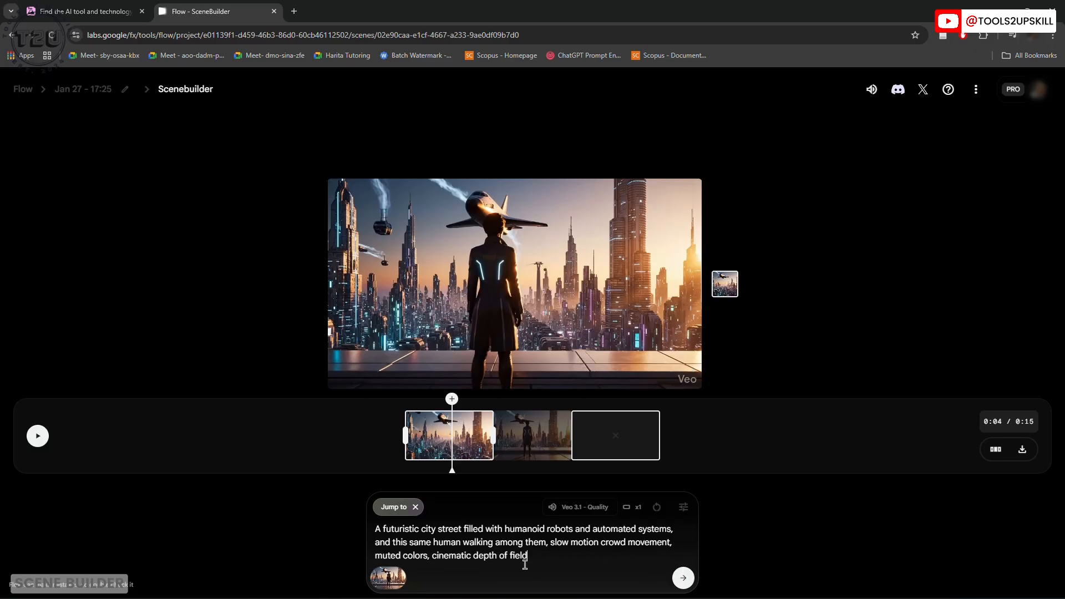
left_click(683, 580)
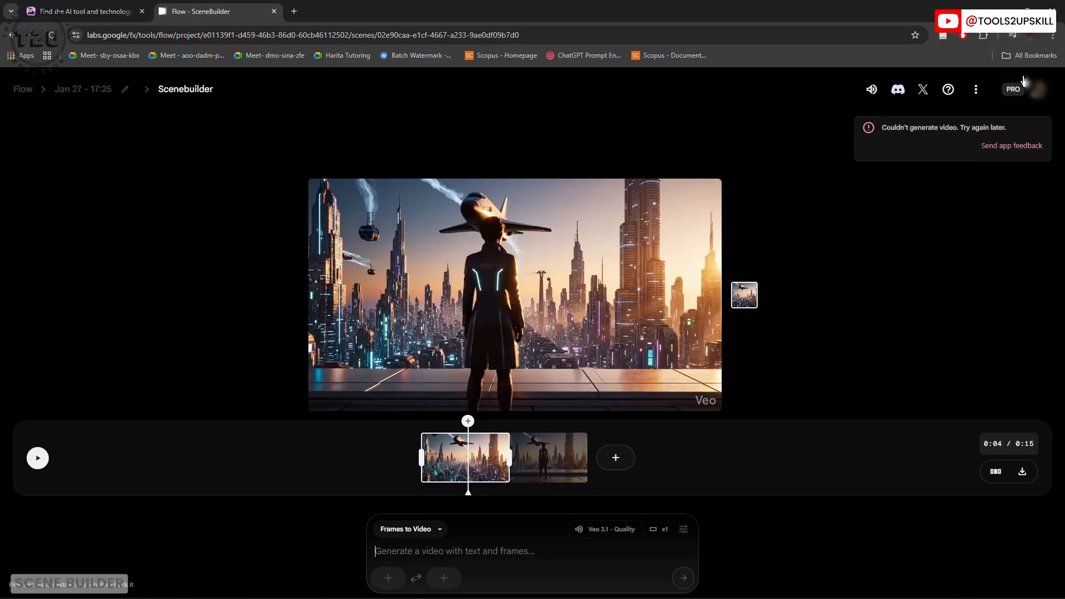
Check the account's AI credits and enter the futuristic robot street prompt again in Frames to Video
left_click(1038, 89)
left_click(813, 227)
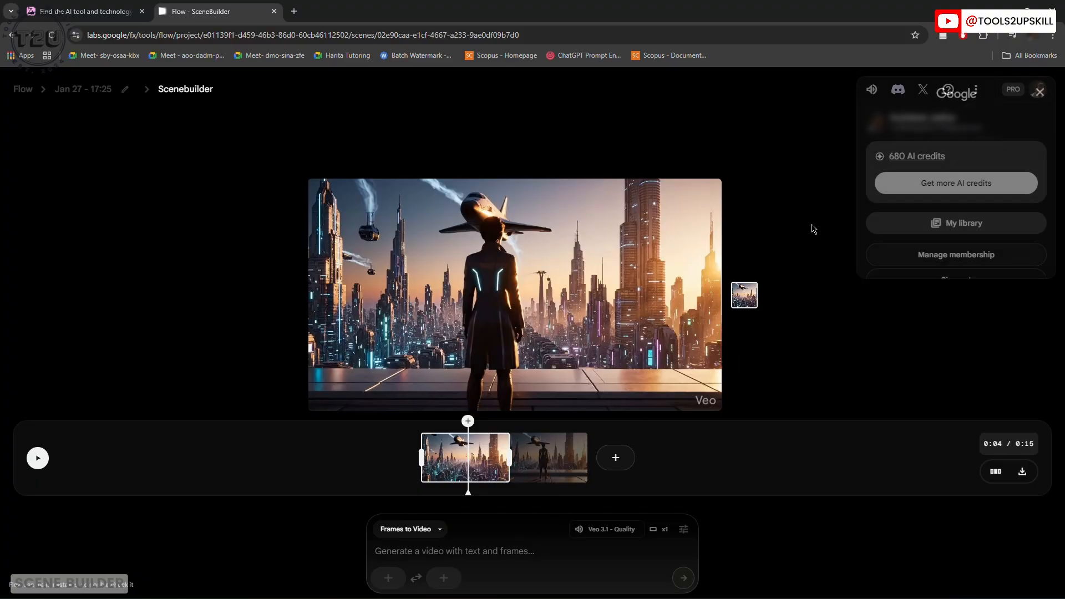
left_click(434, 554)
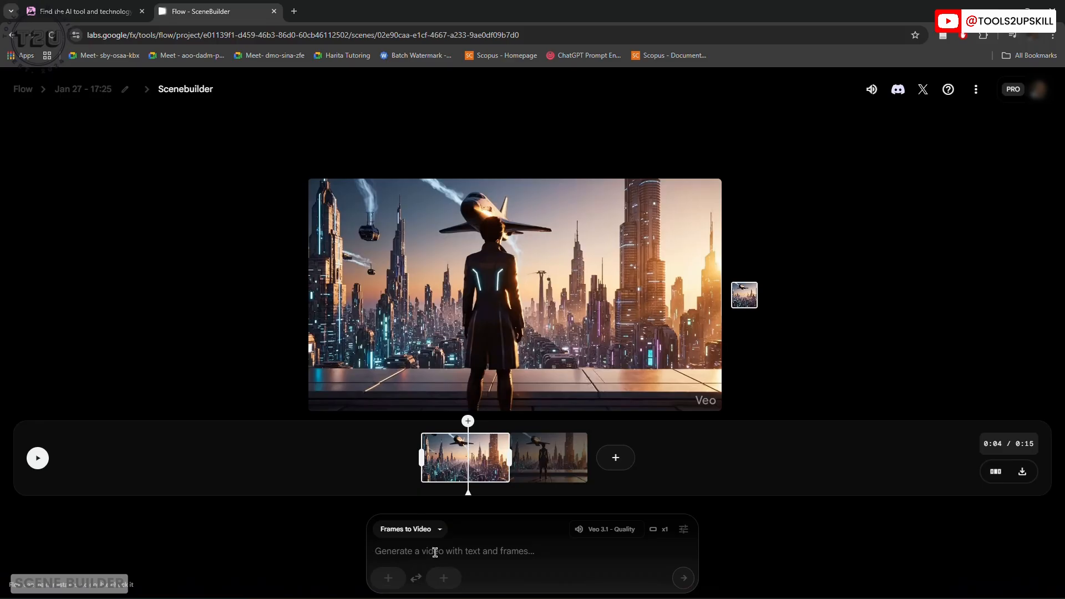
type("A futuristic city street filled with humanoid robots and automated systems, and this same human walking among them, slow motion crowd movement, muted colors, cinematic depth of field")
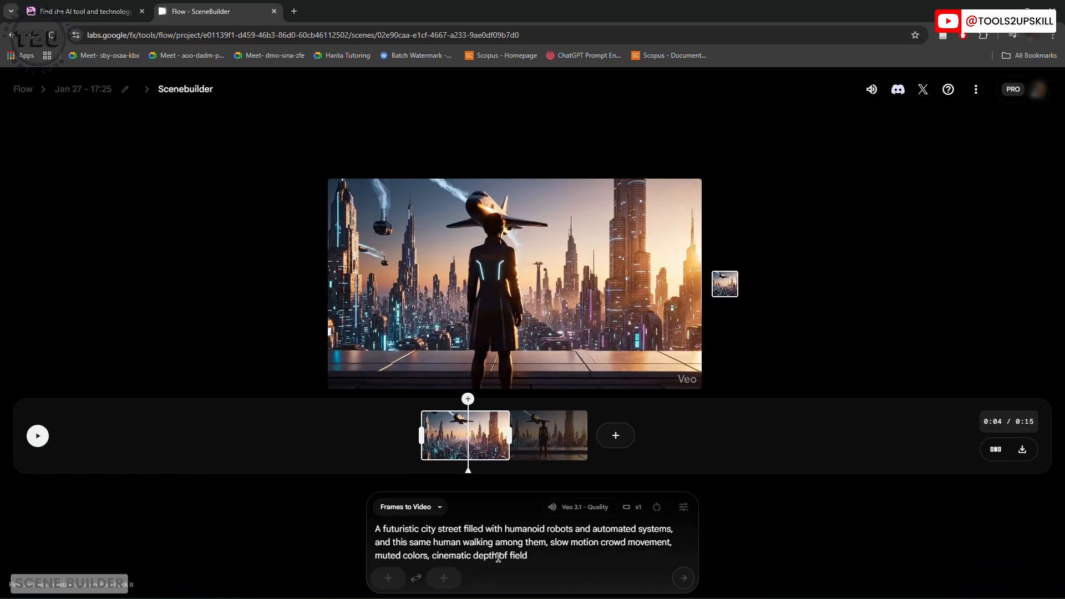
Start a Jump to shot after the last scene clip and set its model to Veo 3.1 - Fast
left_click(613, 436)
left_click(610, 381)
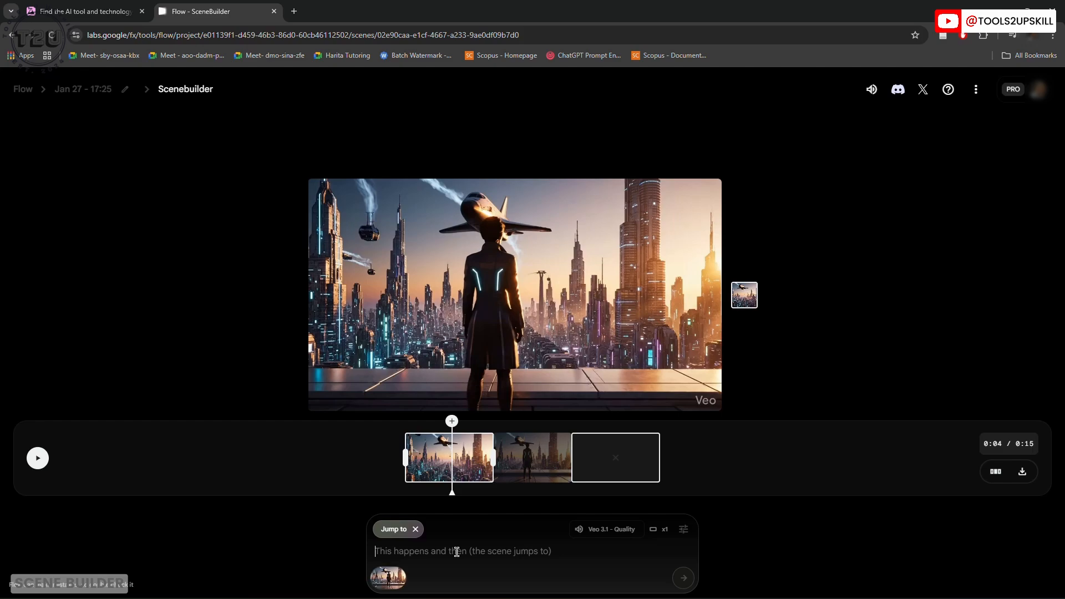
left_click(625, 532)
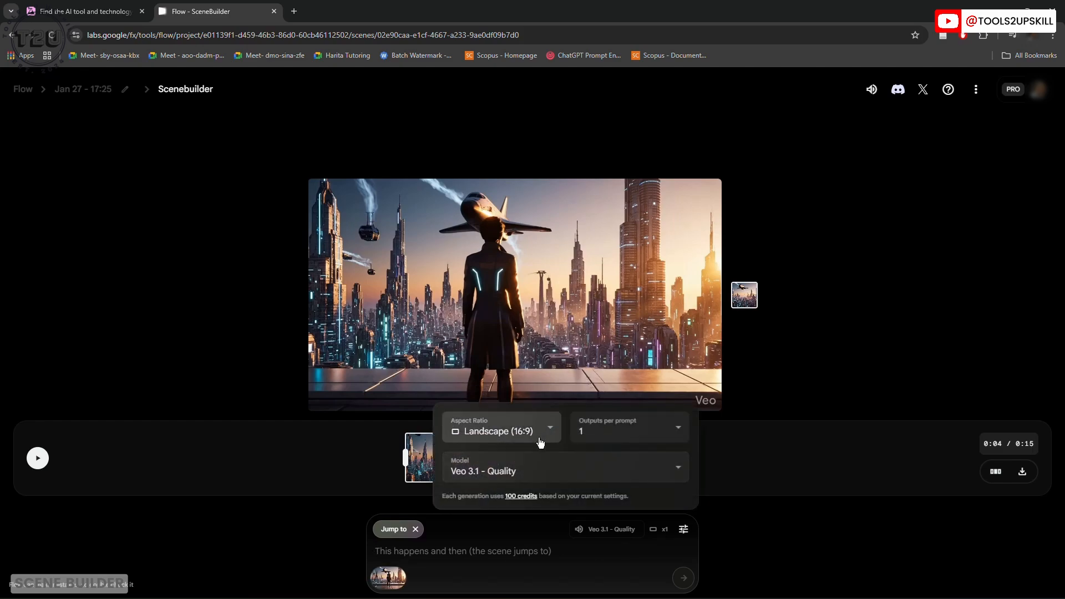
left_click(542, 468)
left_click(558, 333)
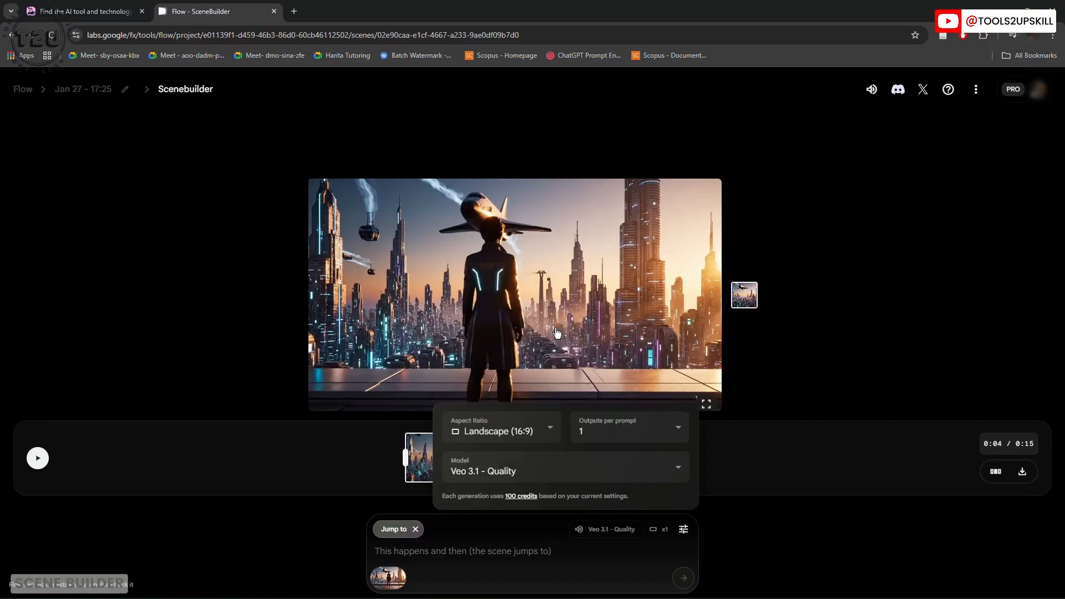
left_click(489, 552)
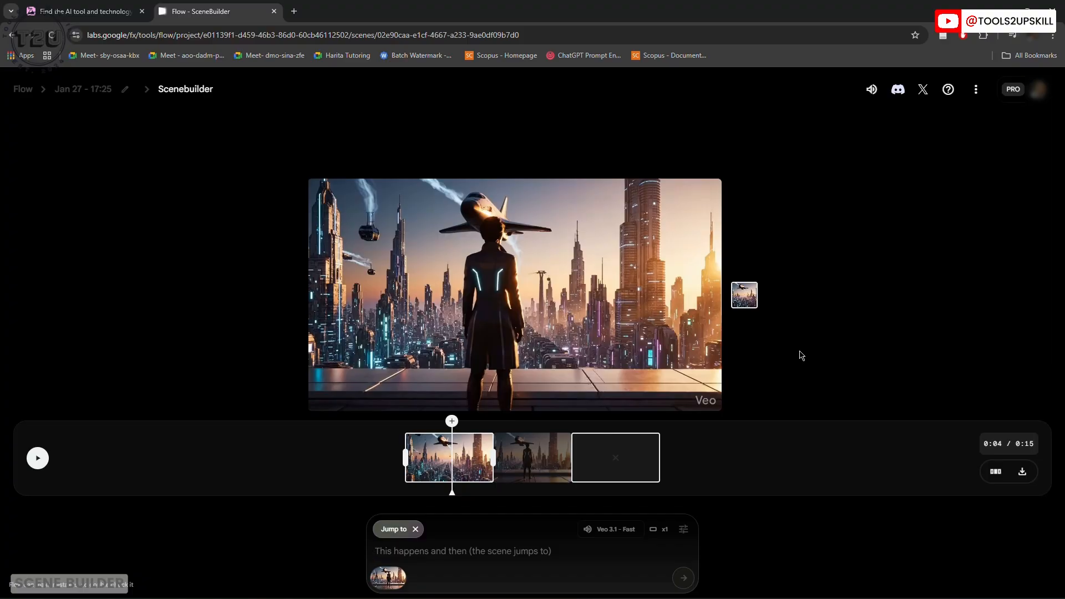
Generate the Jump to shot with Veo 3.1 - Quality from the prompt of a futuristic humanoid robot street with the same human walking, slow motion, muted colors
left_click(535, 555)
type("A futuristic city street filled with humanoid robots and automated systems, and this same human walking among them, slow motion crowd movement, muted colors, cinematic depth of field")
left_click(679, 581)
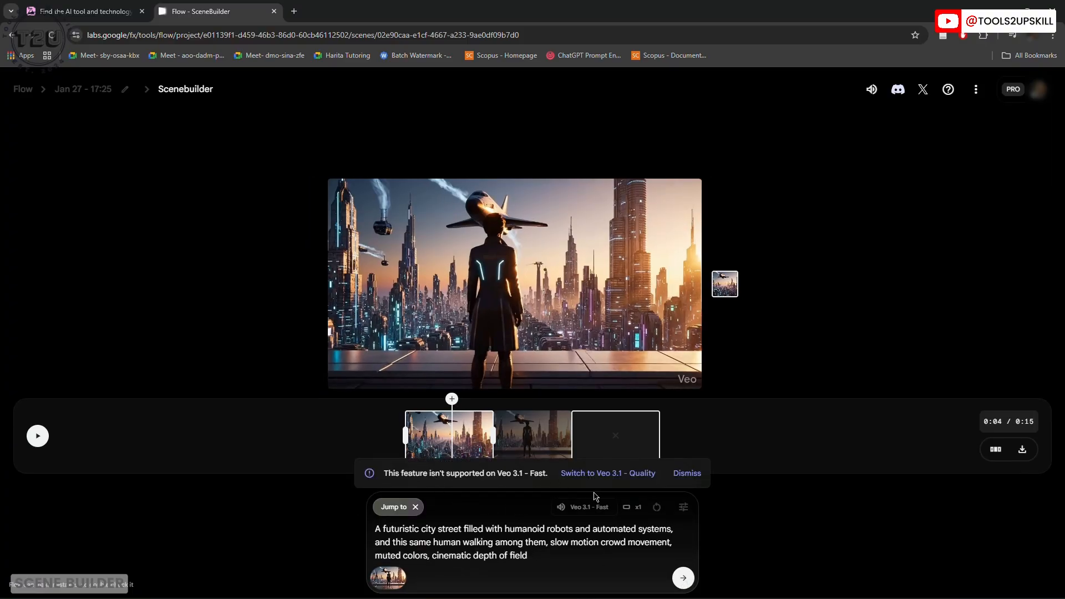
left_click(607, 474)
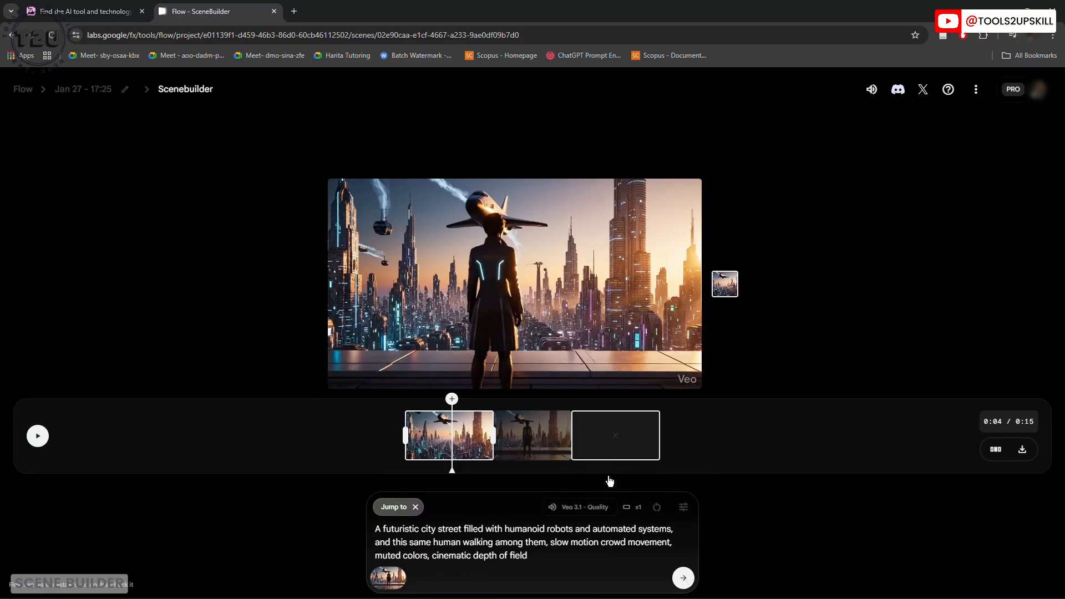
left_click(683, 578)
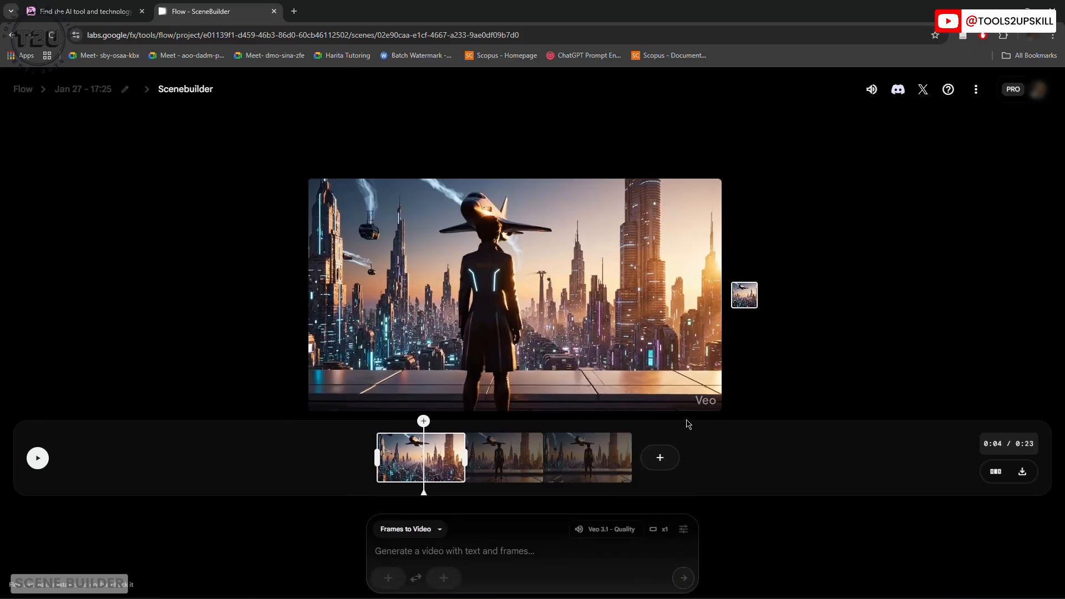
Scrub the extended scene to 0:13 and view it in full screen
mouse_move(425, 426)
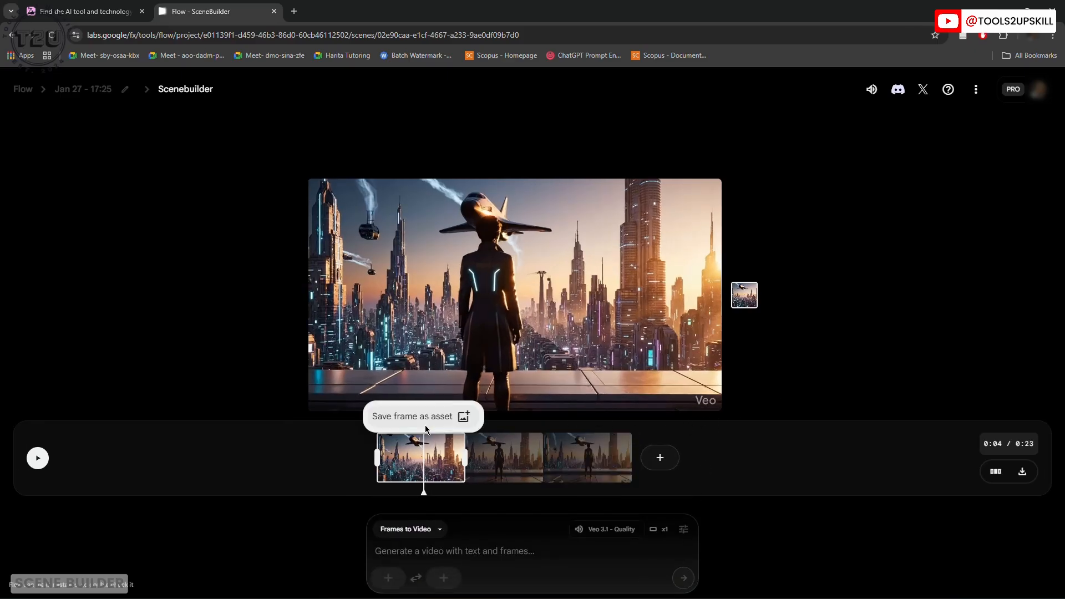
left_click_drag(424, 493, 528, 500)
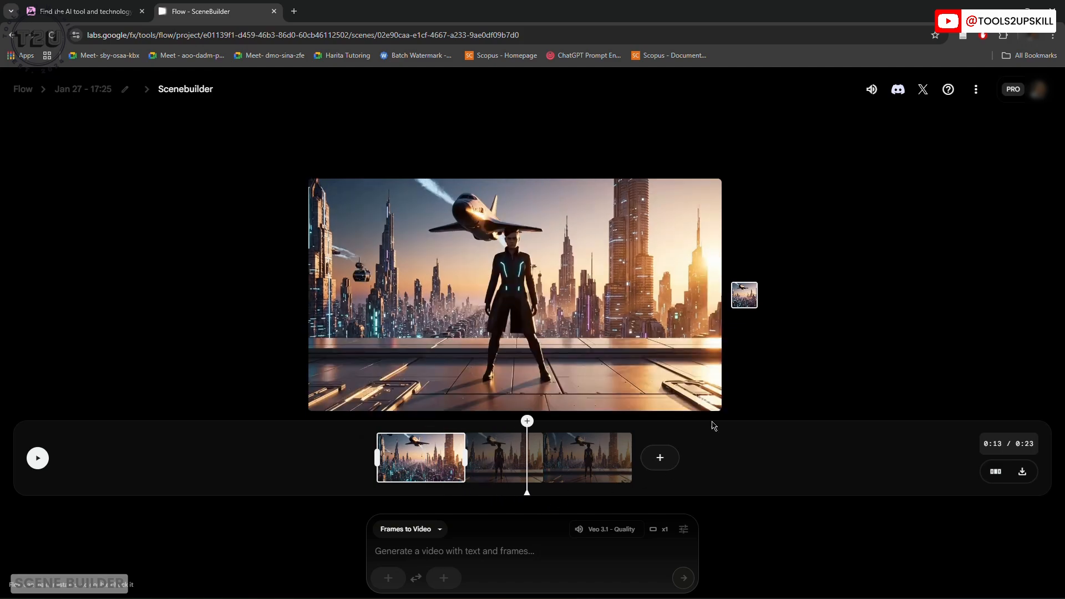
left_click(707, 397)
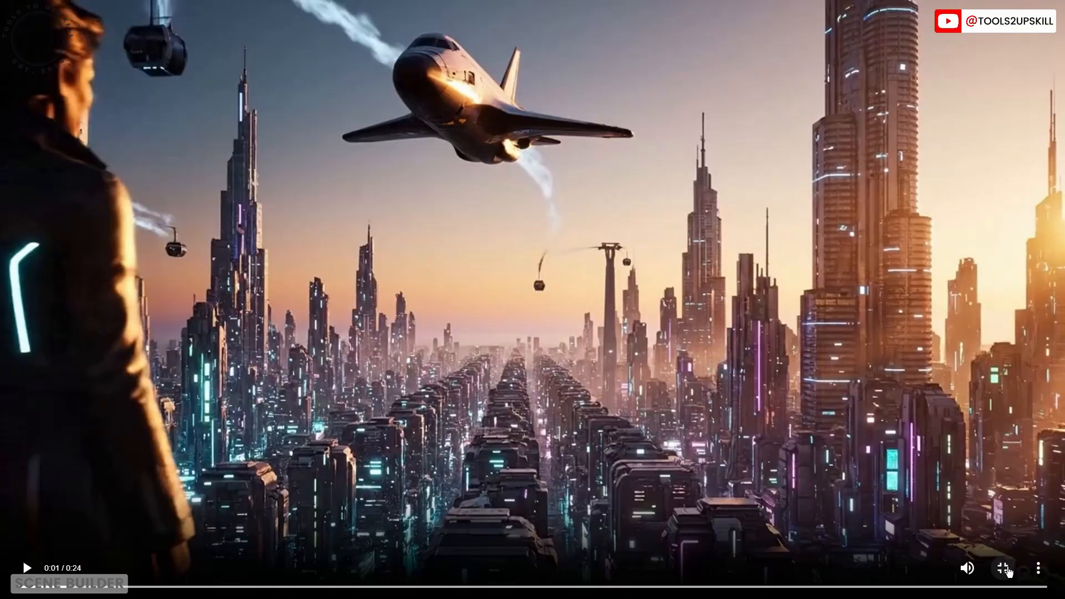
left_click(1004, 568)
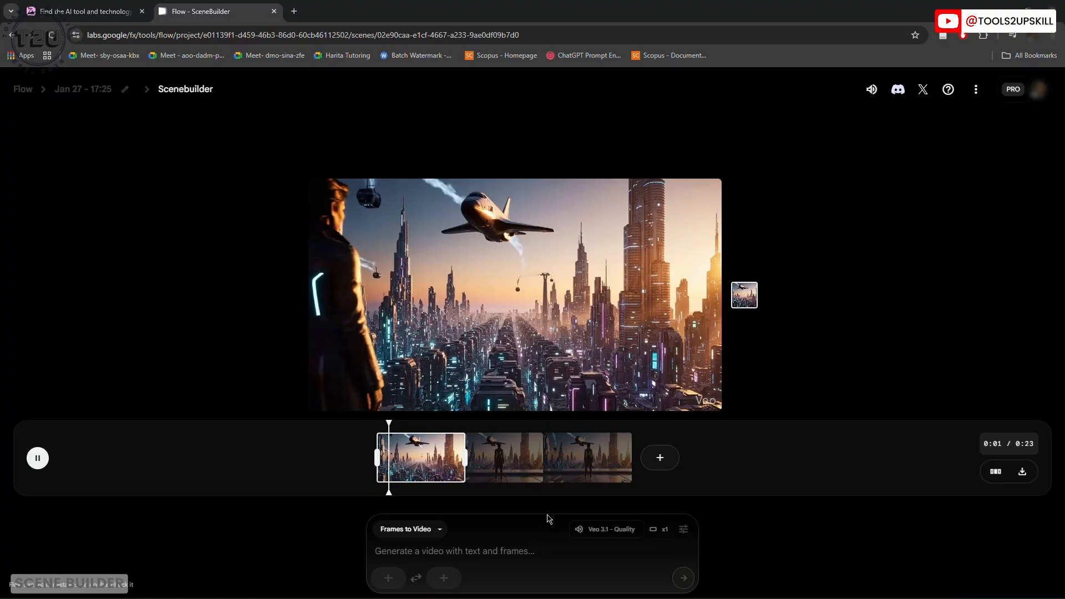
Check the available generation modes and play the robot street shot in the third clip, pausing at 0:20
left_click(411, 529)
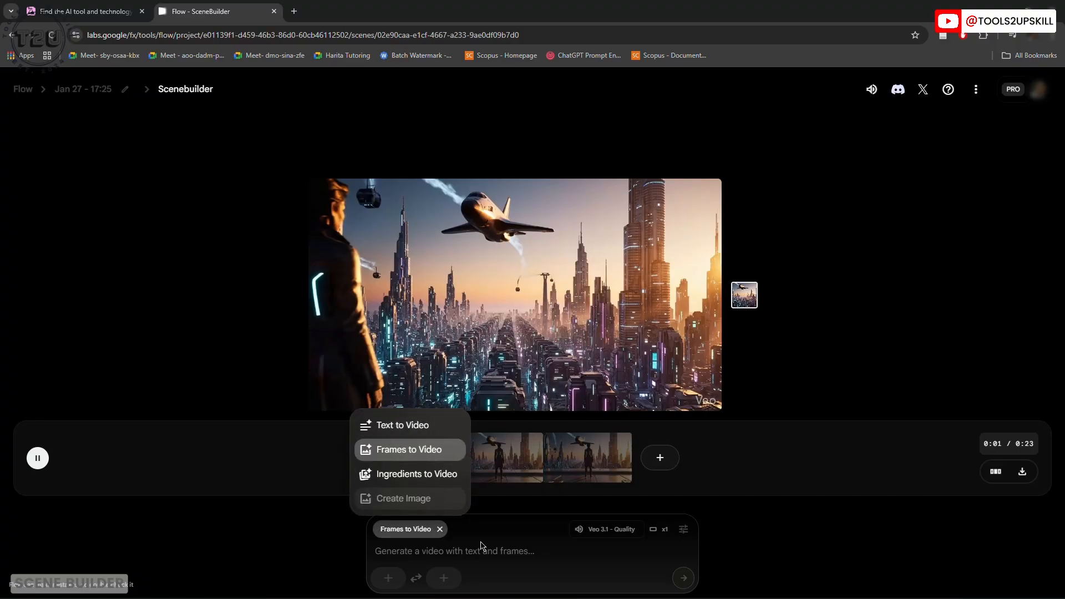
left_click(447, 471)
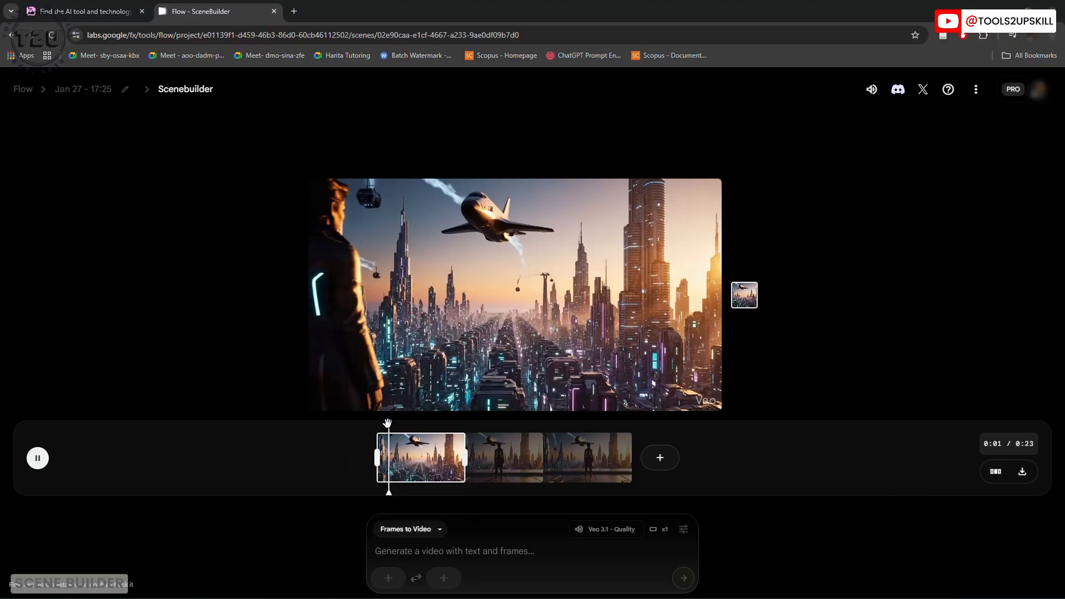
left_click_drag(388, 427, 591, 443)
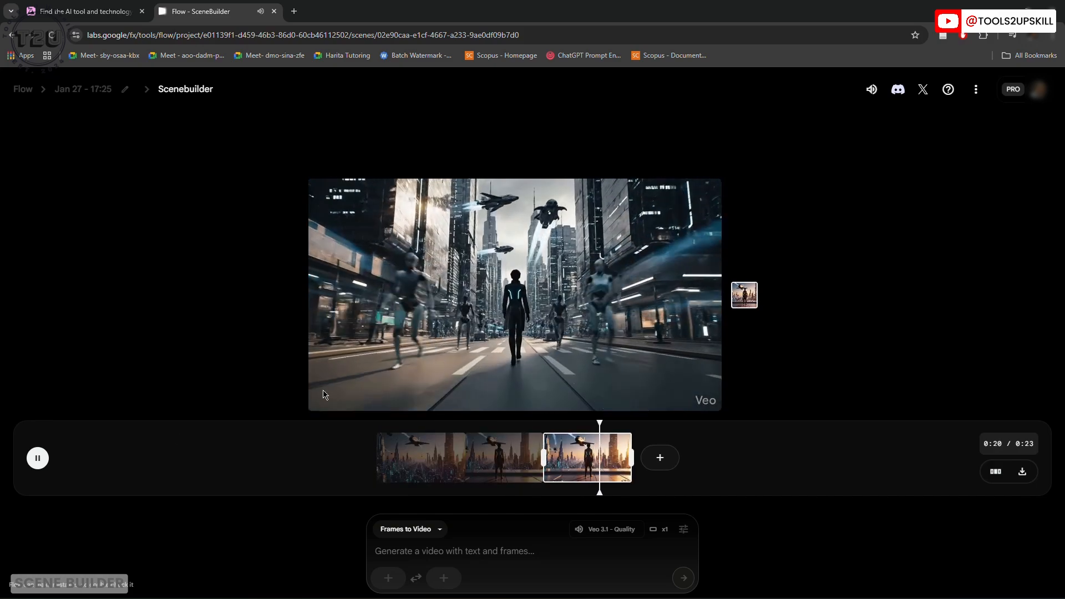
left_click(340, 403)
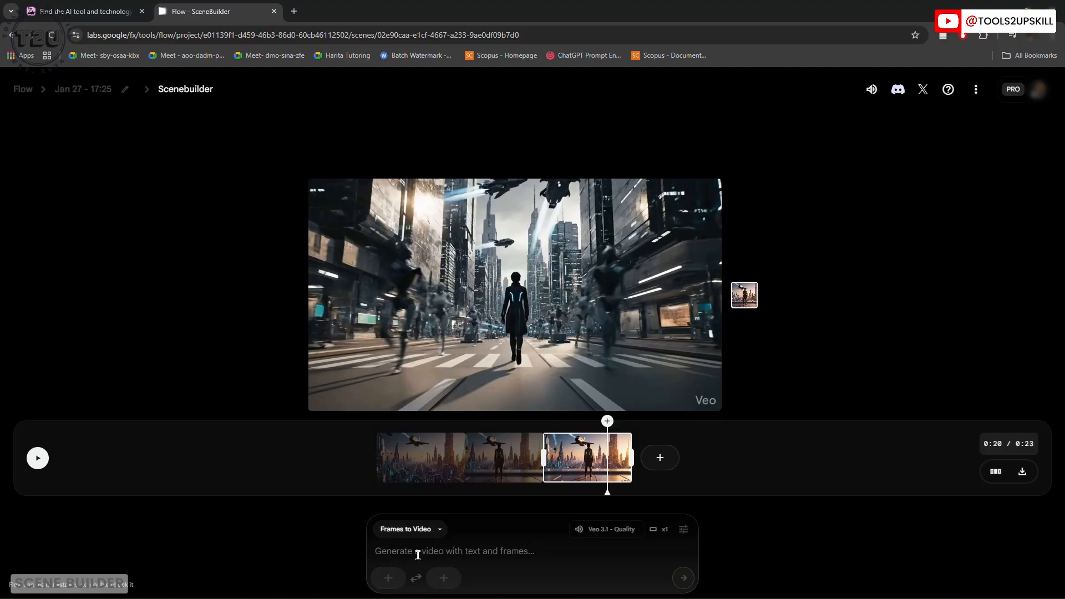
Generate a Frames to Video clip at the scene's end from the misty stone-path garden image, prompted "The person arrives to this natural scenic place"
left_click(388, 579)
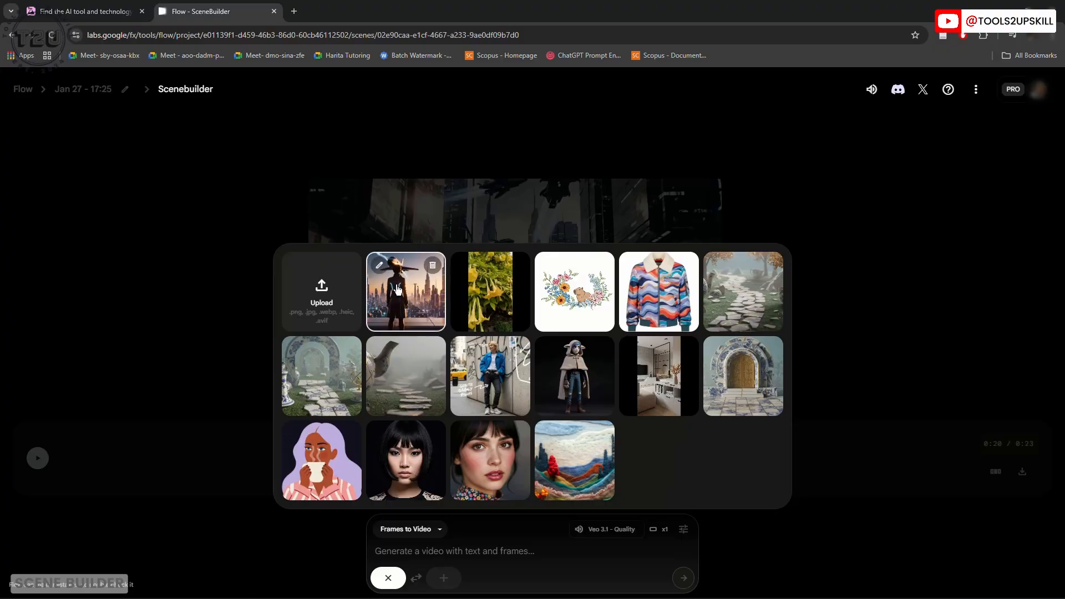
left_click(744, 291)
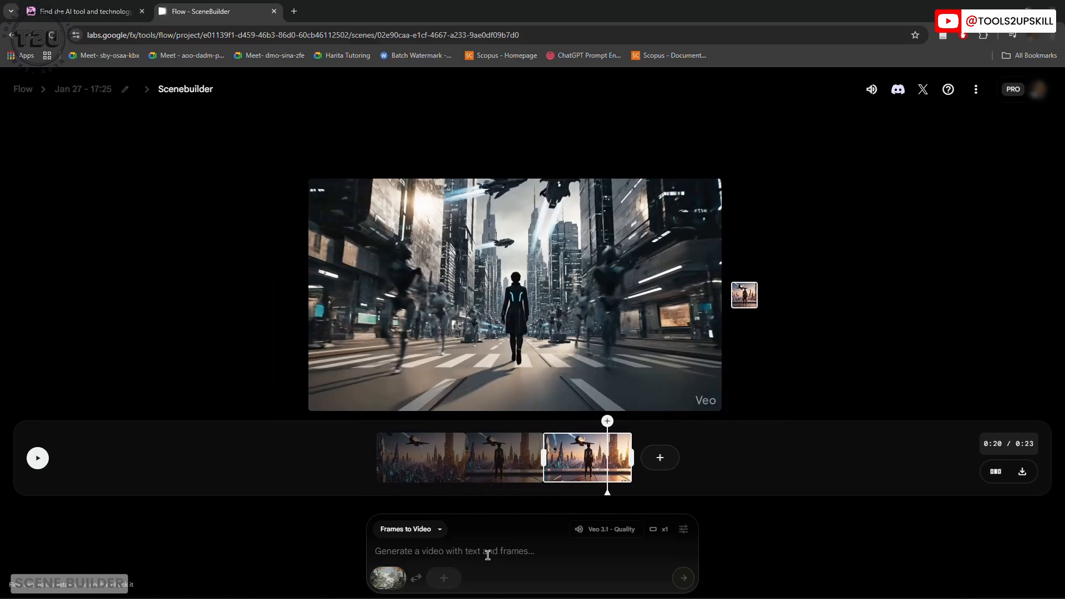
type("T")
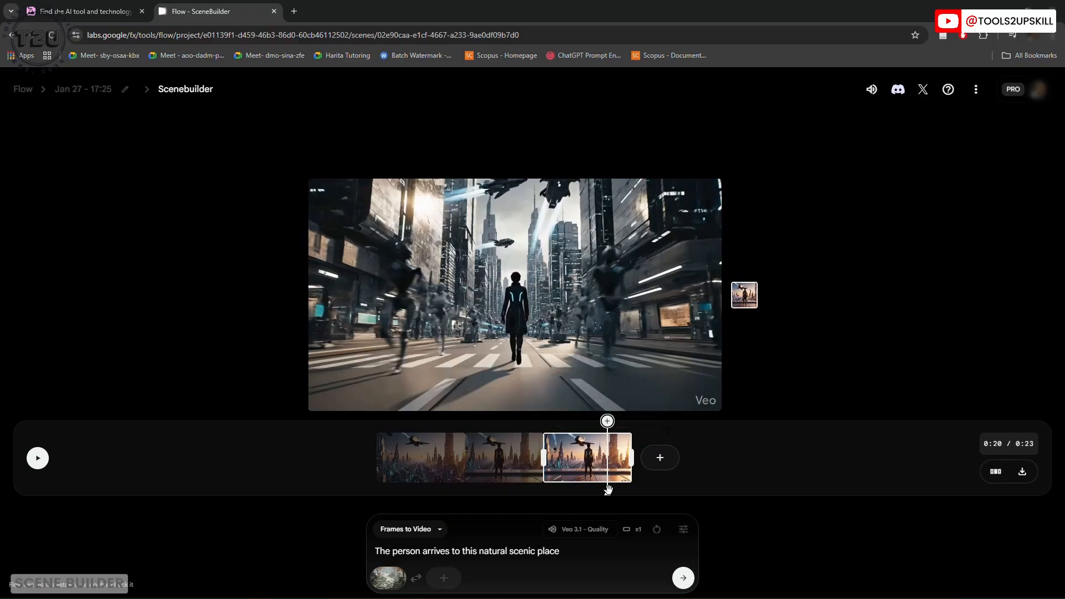
left_click_drag(608, 490, 632, 493)
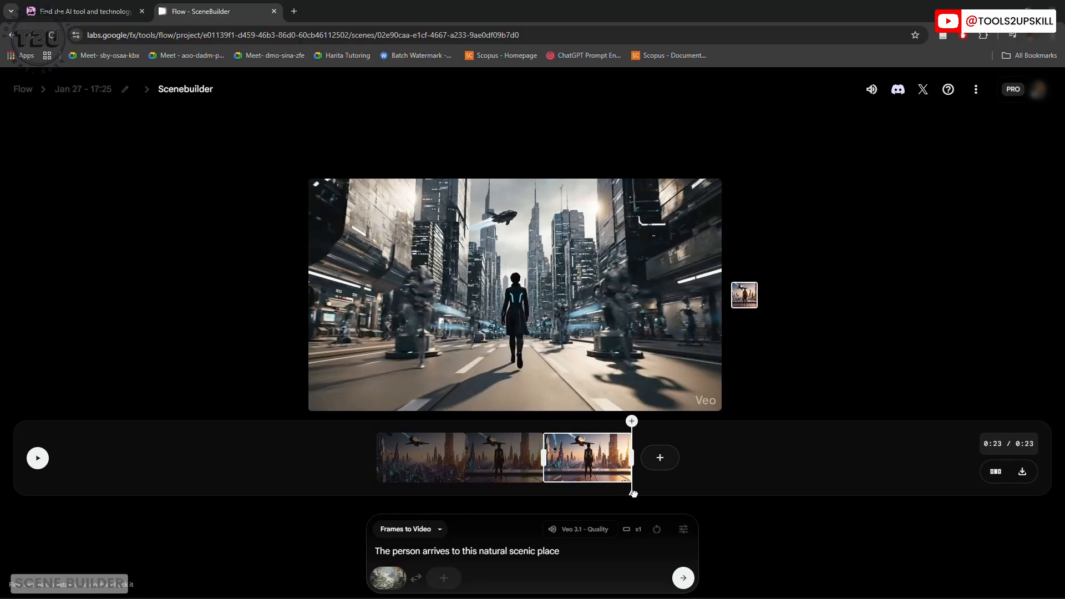
left_click(683, 577)
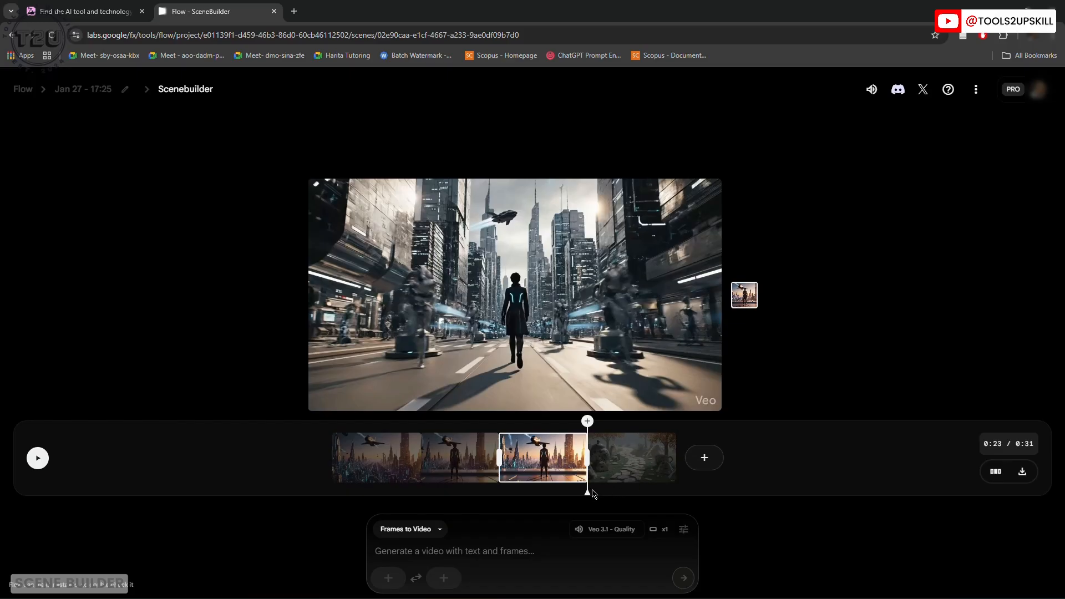
Watch the scene in full screen from 0:21 through the new garden clip to the end
left_click_drag(587, 492, 575, 505)
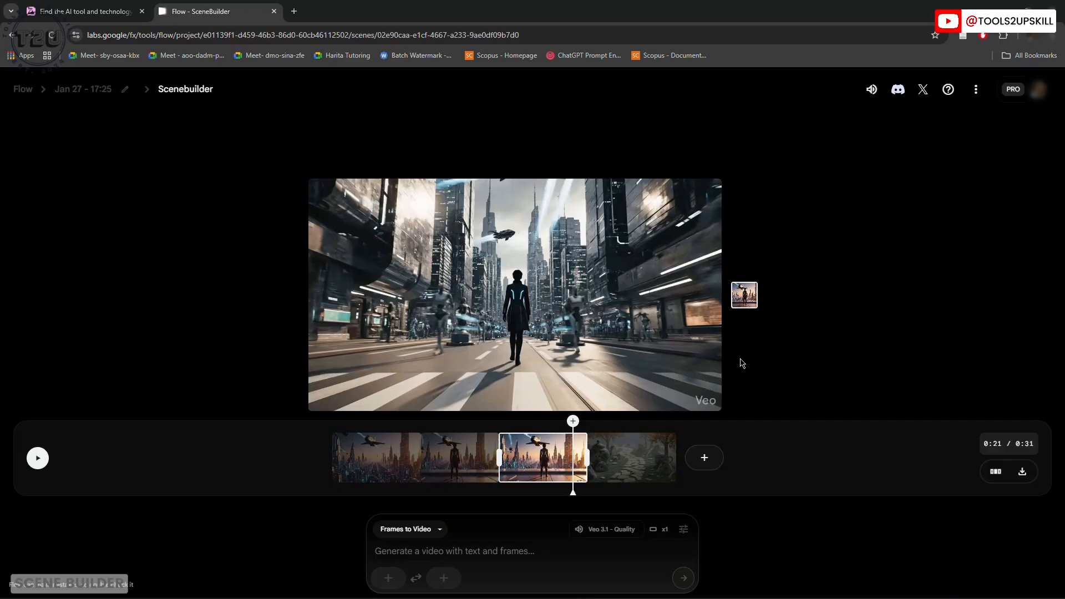
left_click(708, 400)
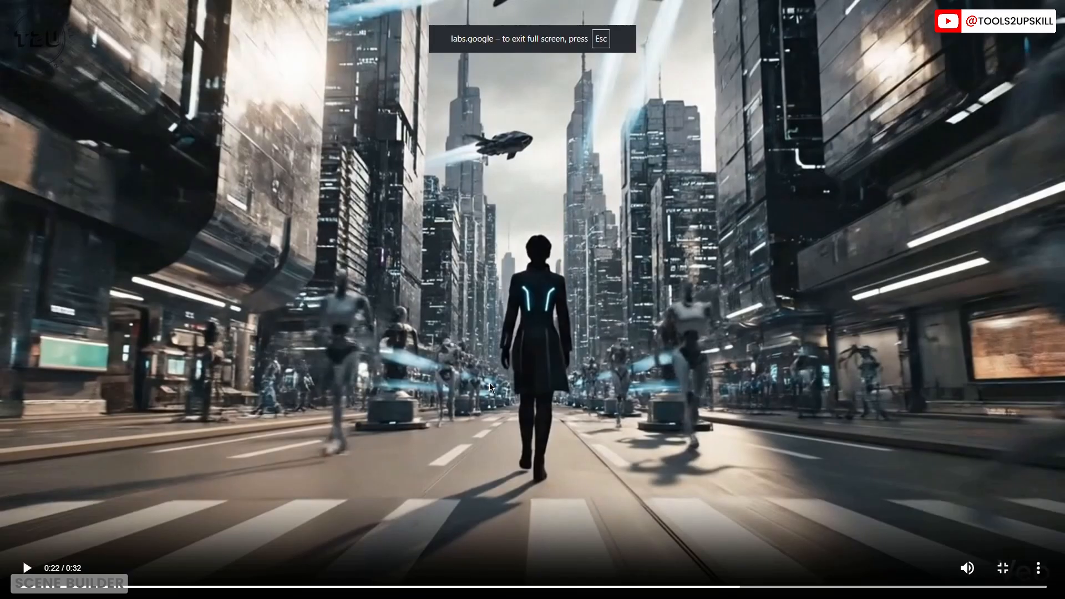
left_click(471, 352)
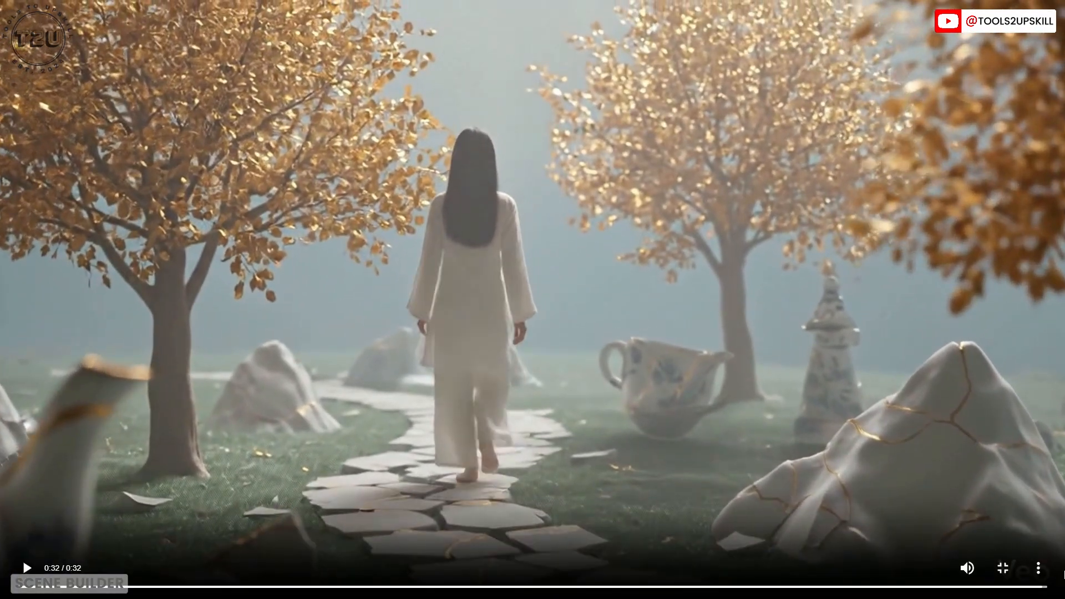
left_click(1002, 568)
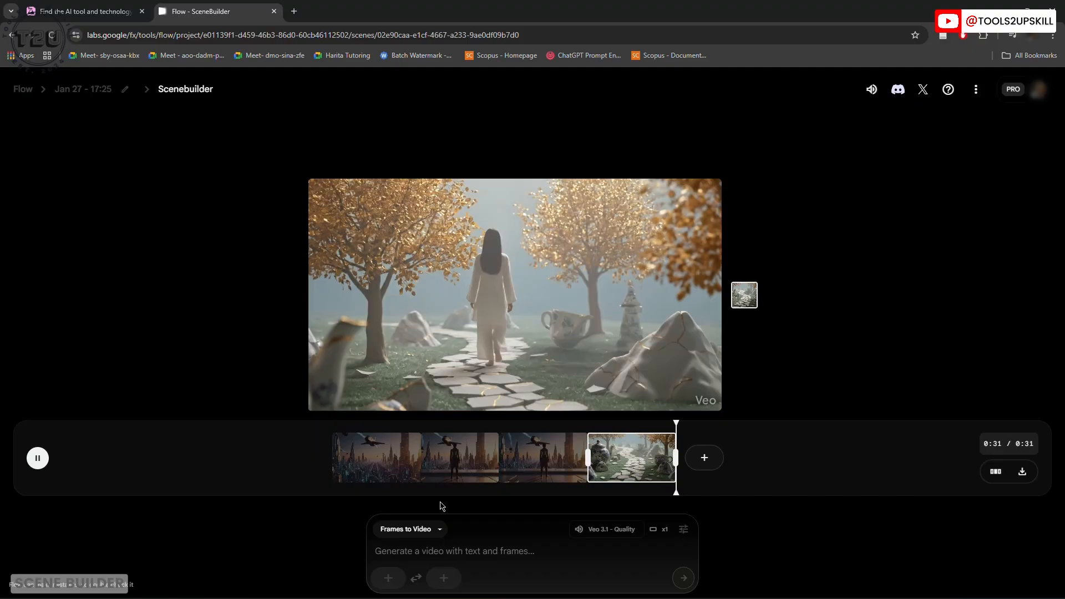
Check the account's AI credits and look at the Flow entry on the Google Labs experiments page
left_click(1024, 92)
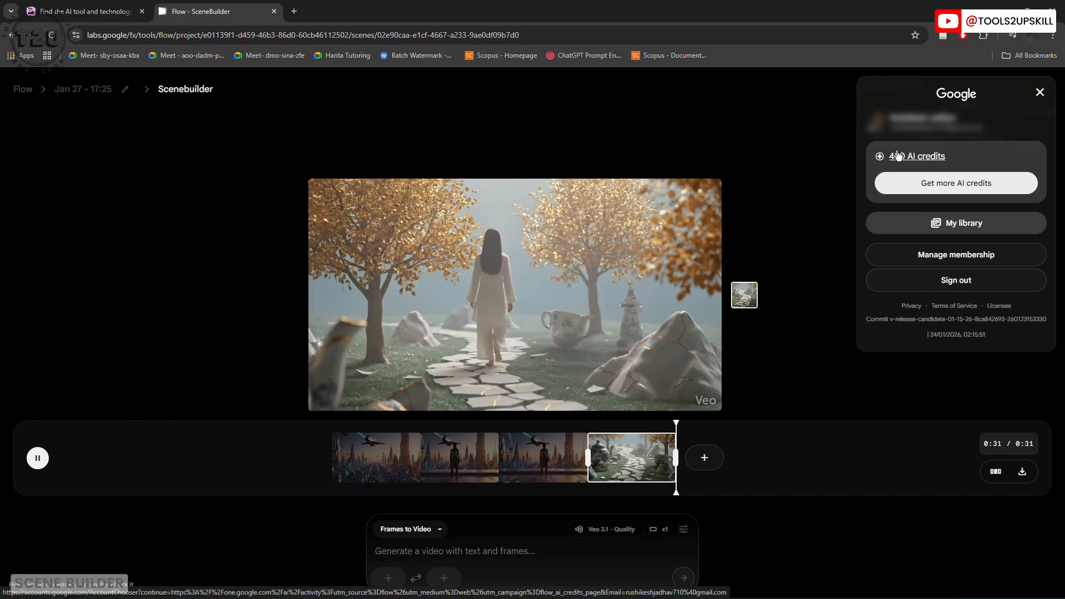
left_click(1040, 93)
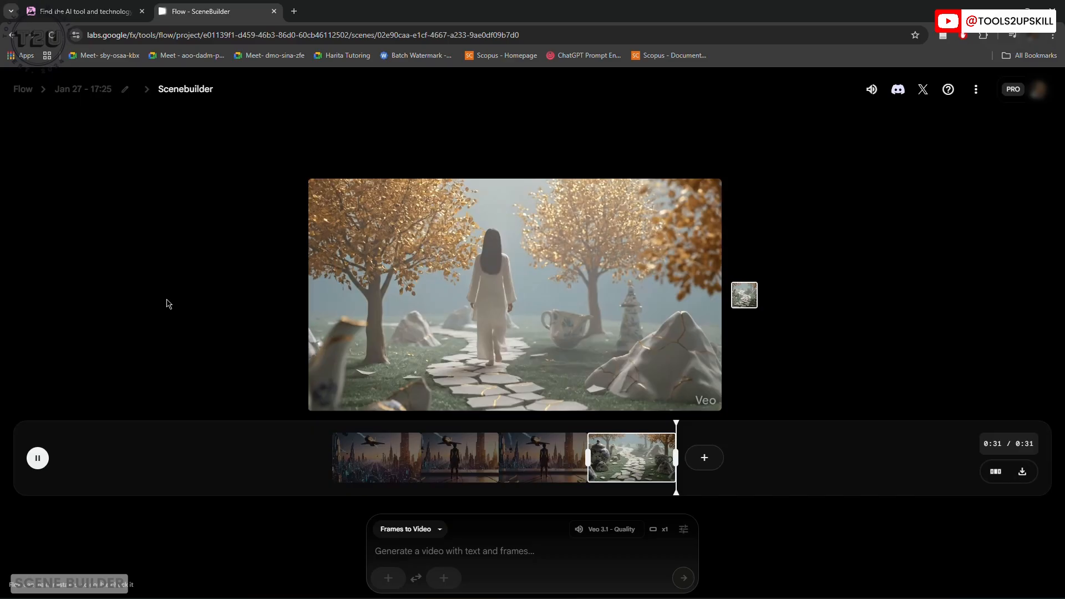
left_click(72, 15)
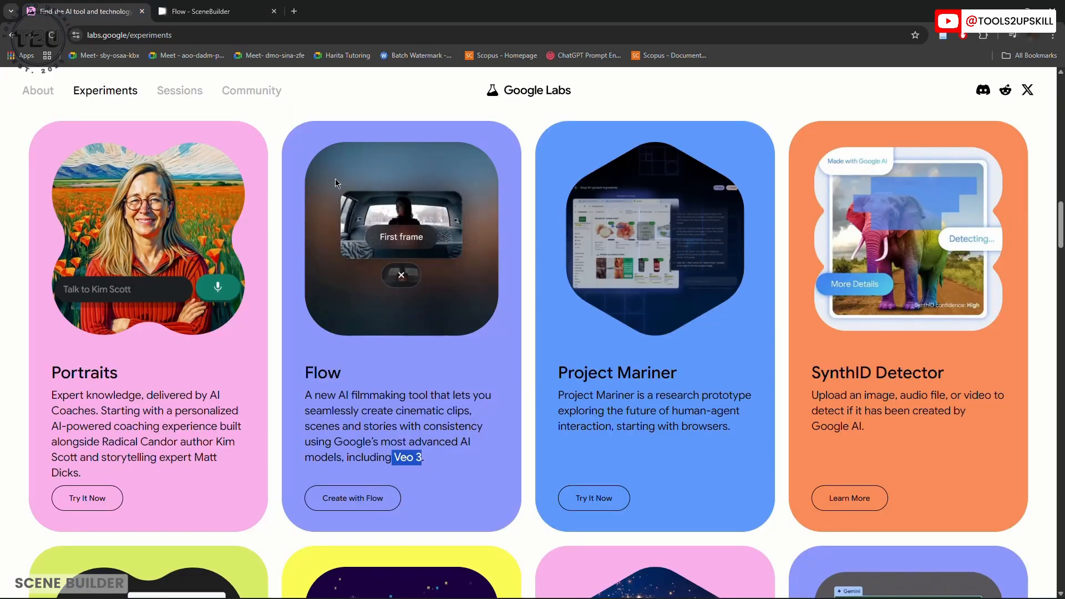
left_click(169, 15)
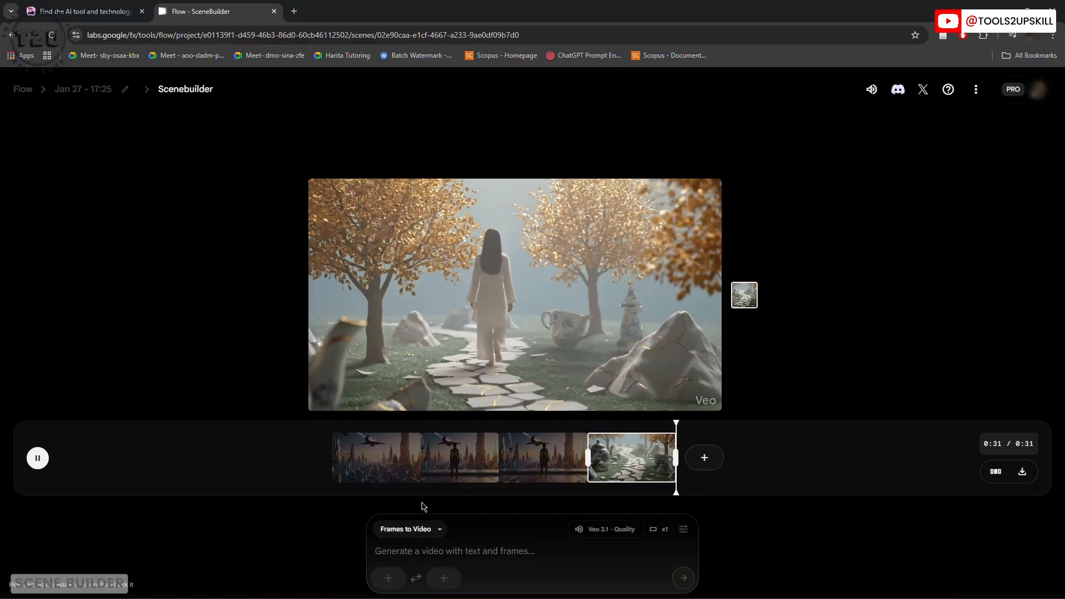
Return from Scenebuilder to the Jan 27 - 17:25 project page and switch the generation mode to Create Image
left_click(438, 529)
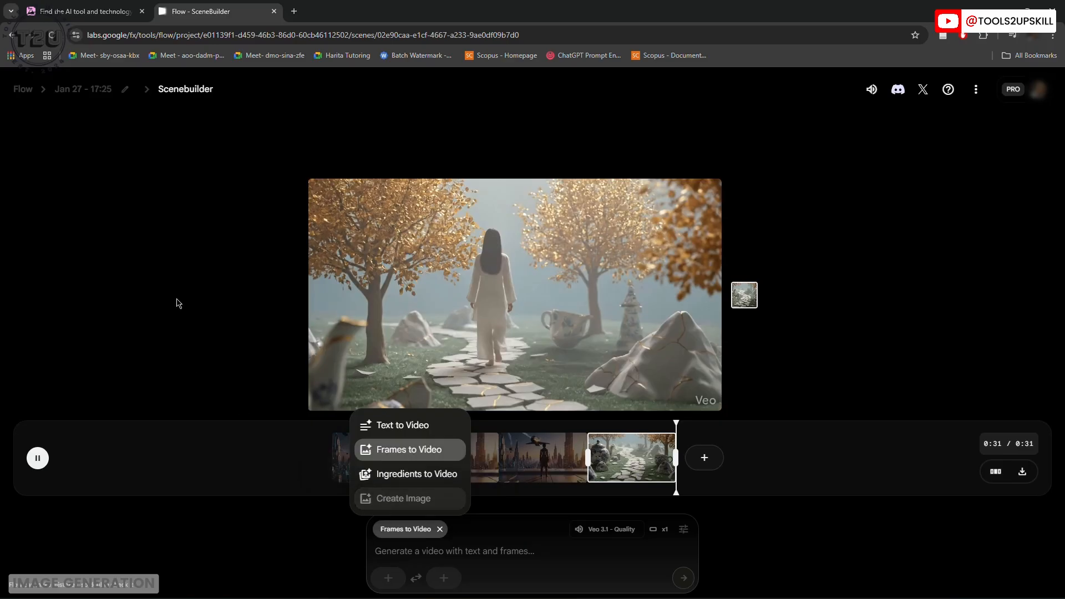
left_click(513, 541)
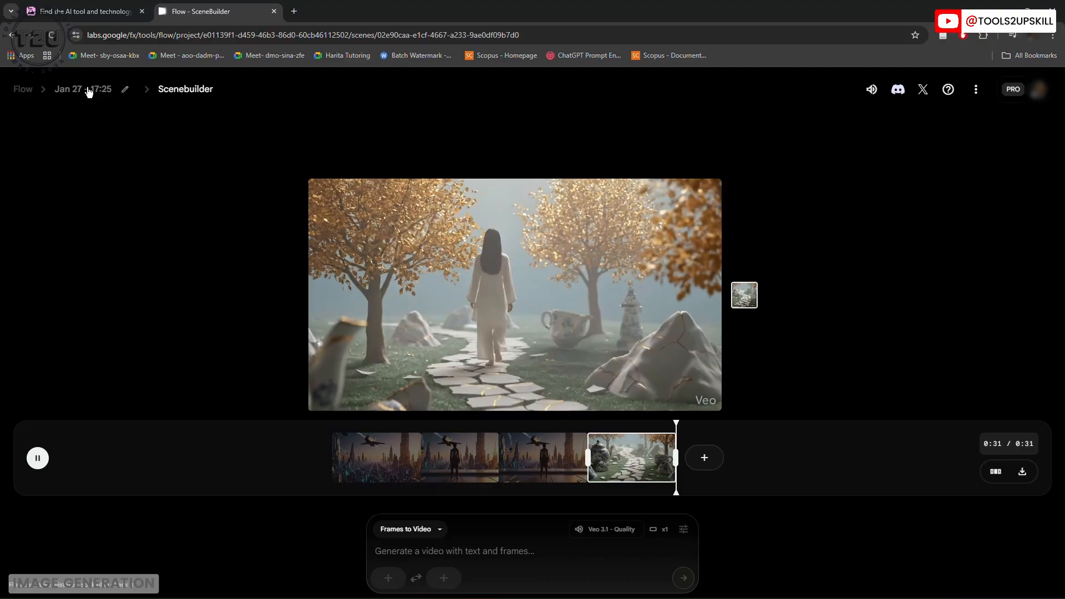
left_click(88, 91)
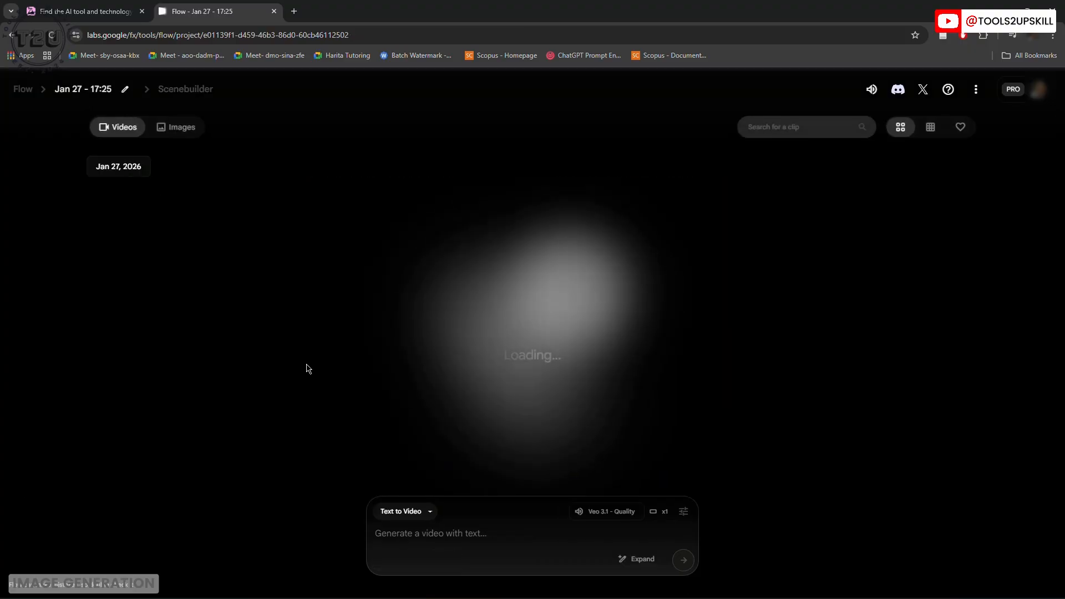
left_click(405, 511)
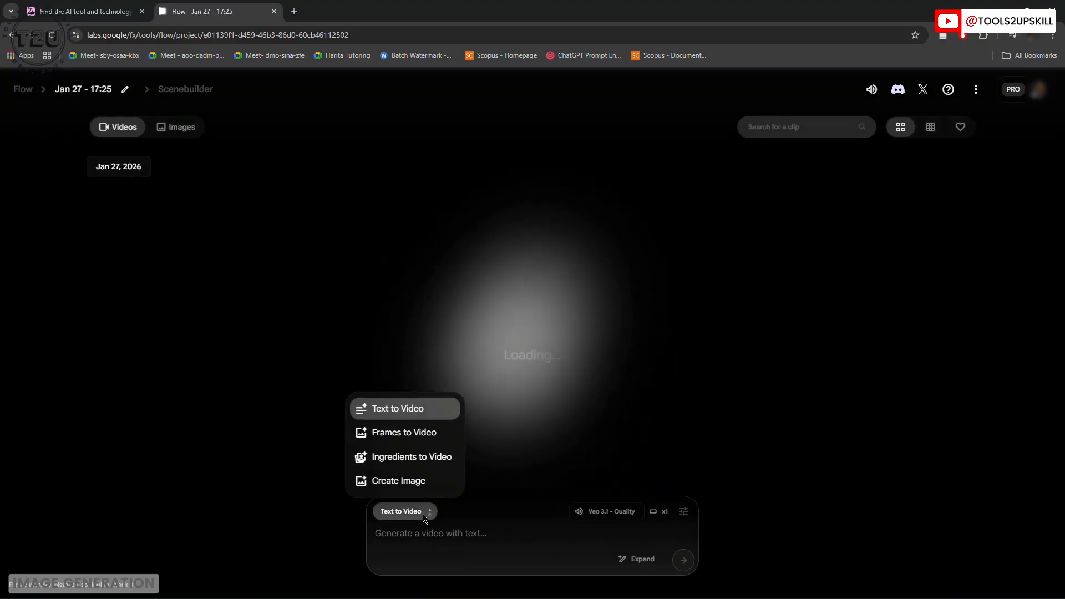
left_click(401, 482)
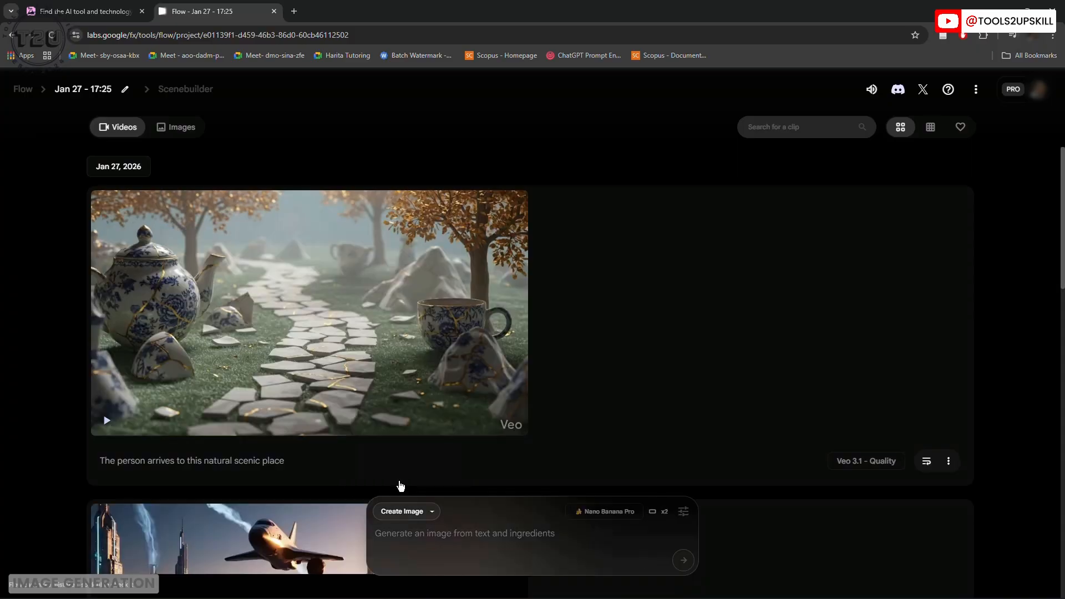
scroll(377, 399, "down", 10)
scroll(297, 417, "down", 10)
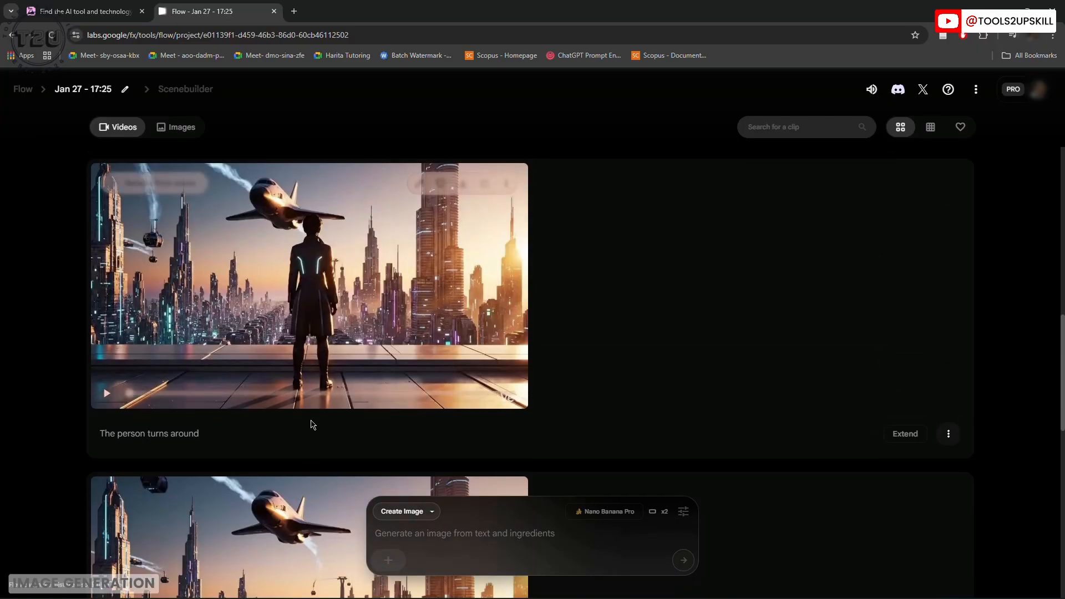
scroll(309, 435, "up", 8)
scroll(314, 442, "up", 5)
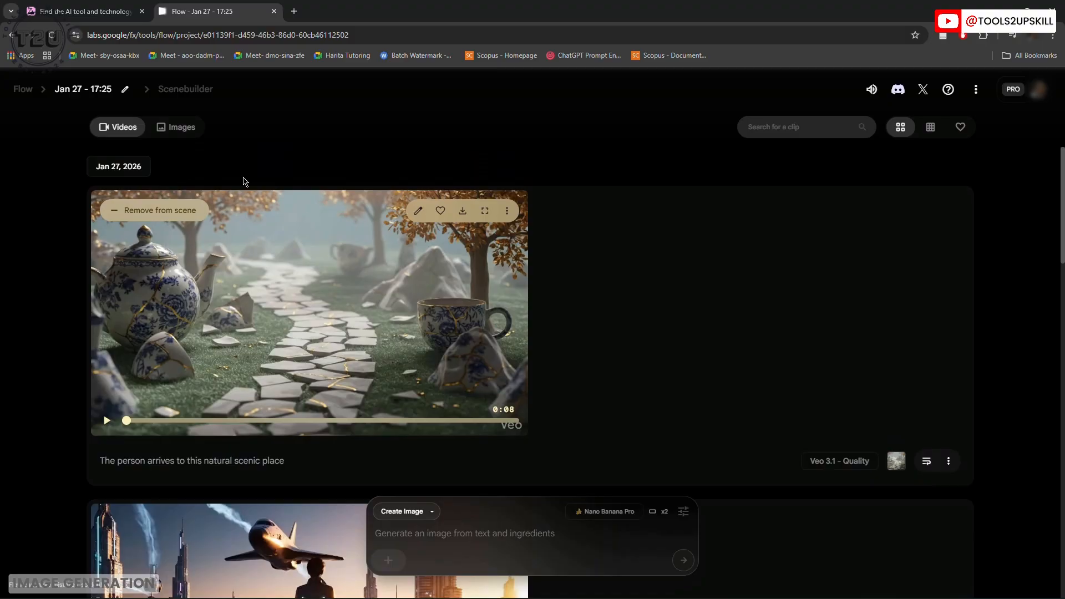
Show the project's images and enter "A tree" as the image prompt
left_click(182, 130)
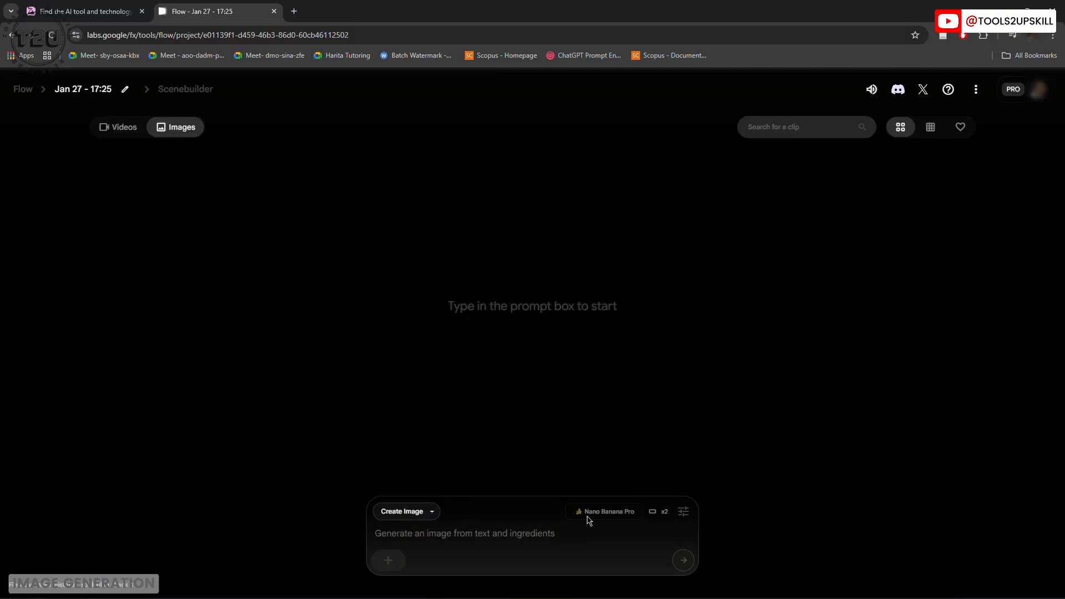
left_click(525, 536)
type("A tree")
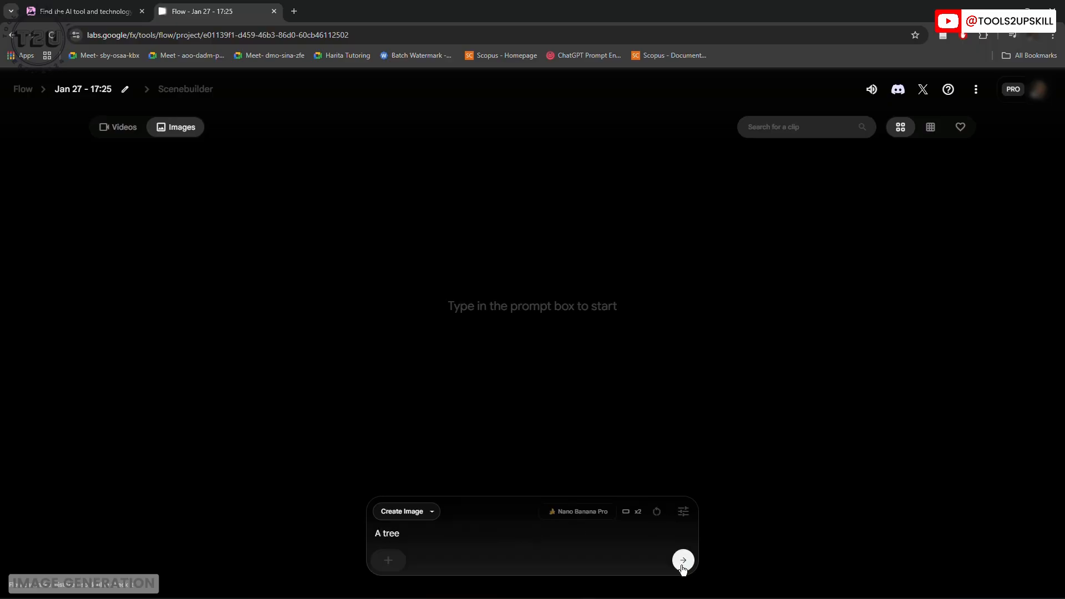
Set outputs per prompt to 1 and the model to Imagen 4, and generate the tree image
left_click(683, 513)
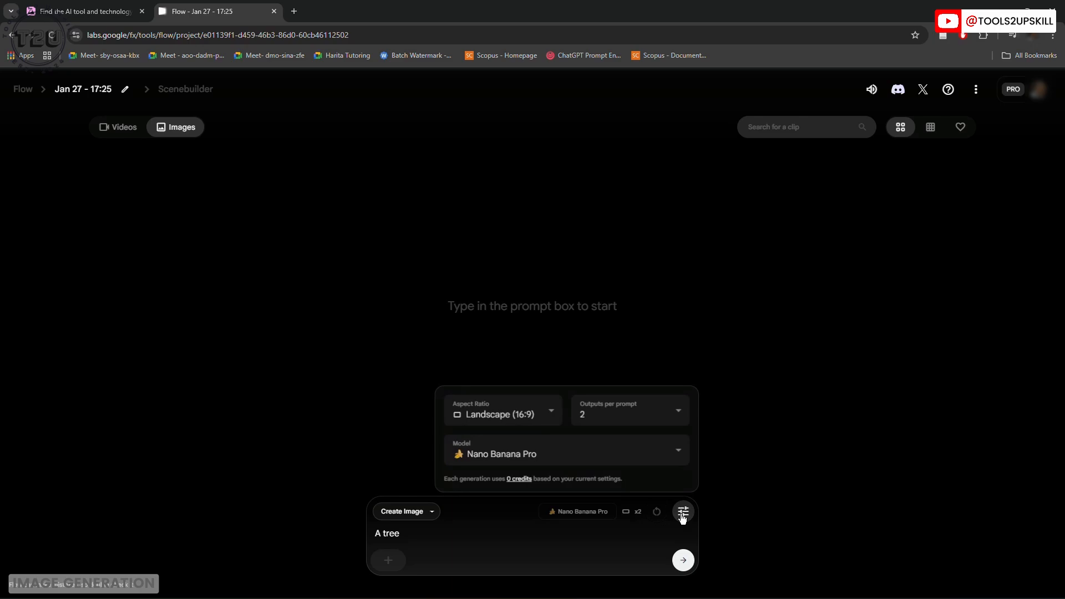
left_click(577, 417)
left_click(592, 415)
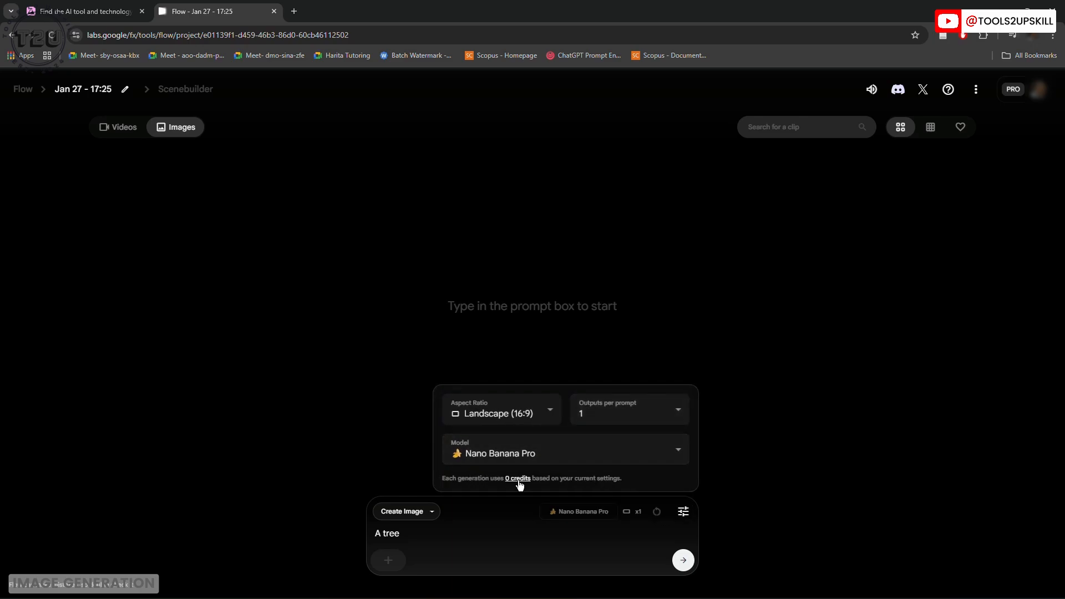
left_click(560, 464)
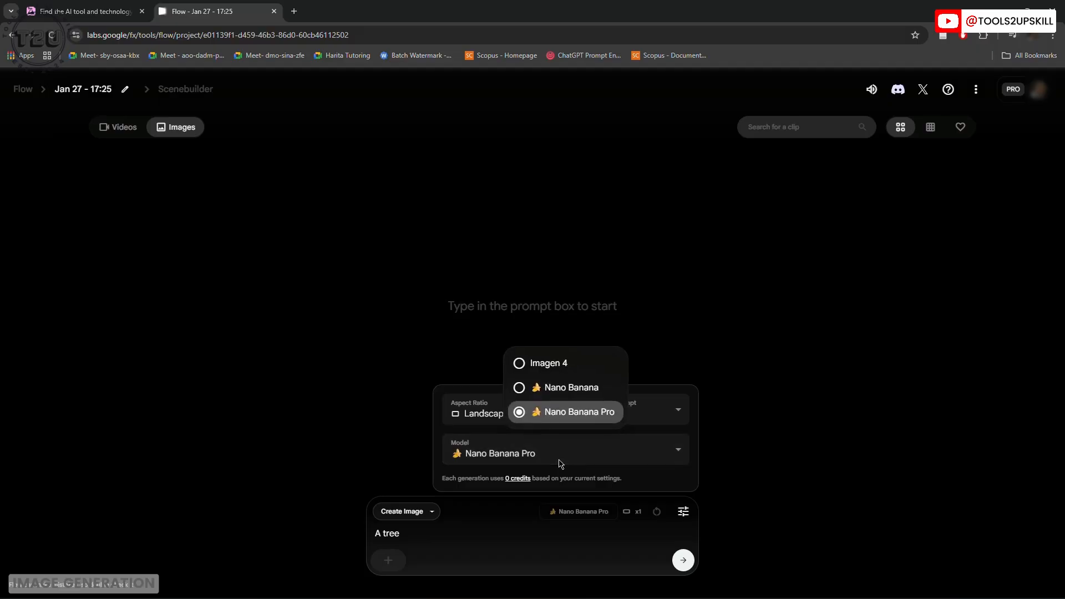
left_click(546, 364)
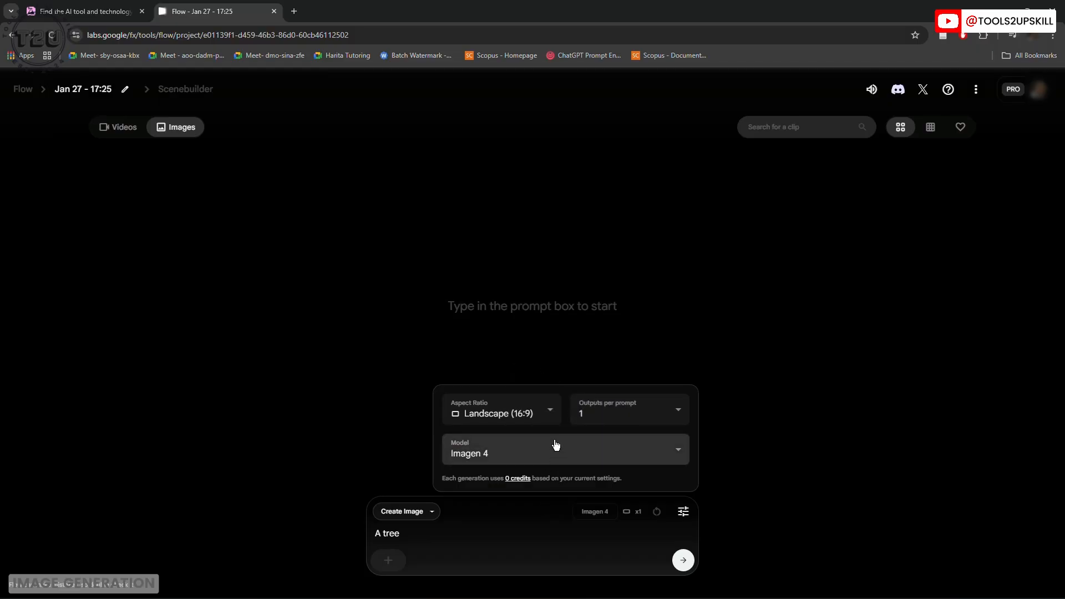
left_click(590, 536)
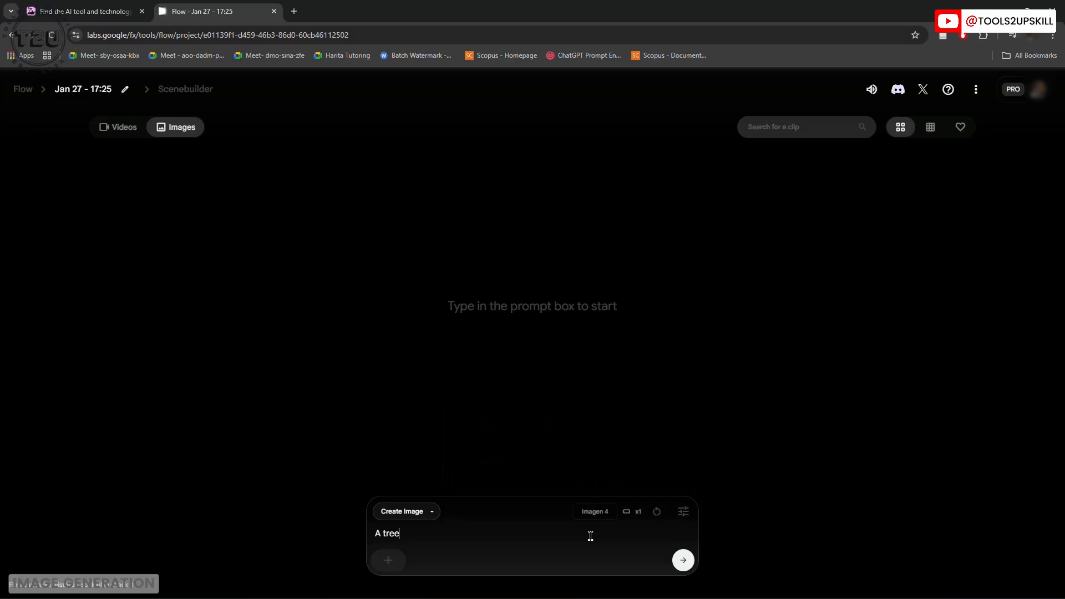
left_click(683, 560)
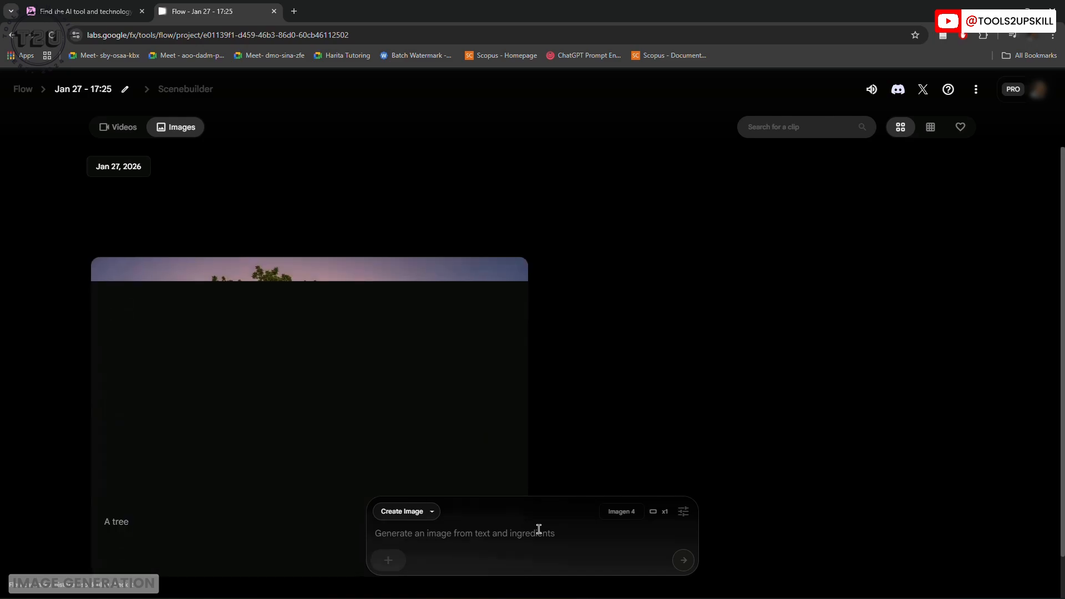
Open the generated tree image for editing, choose a darker red and draw a freehand loop across the tree's edge and the sky
mouse_move(344, 344)
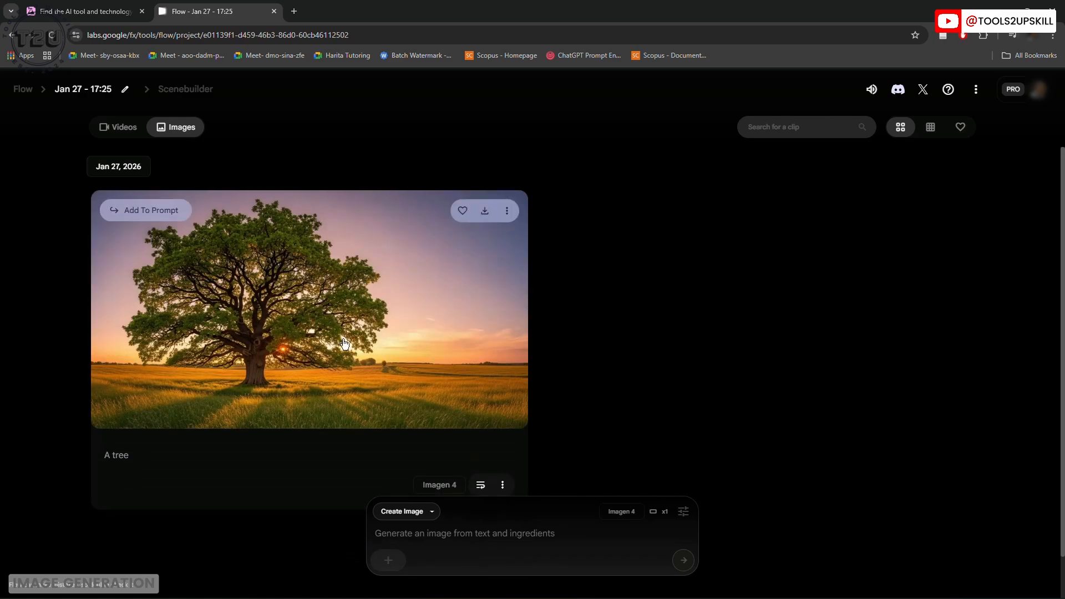
left_click(332, 315)
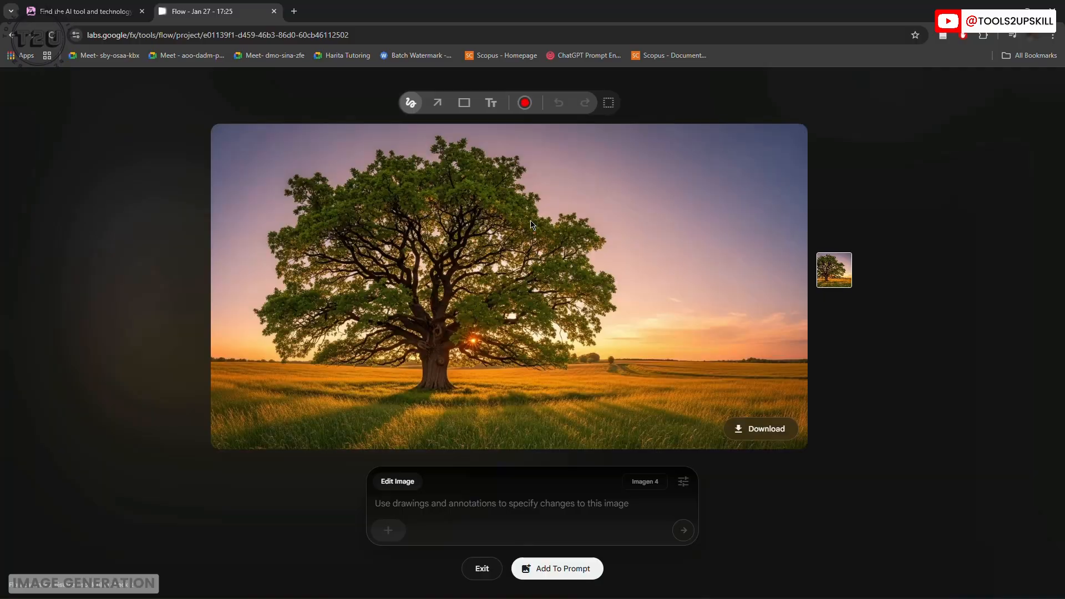
left_click(524, 104)
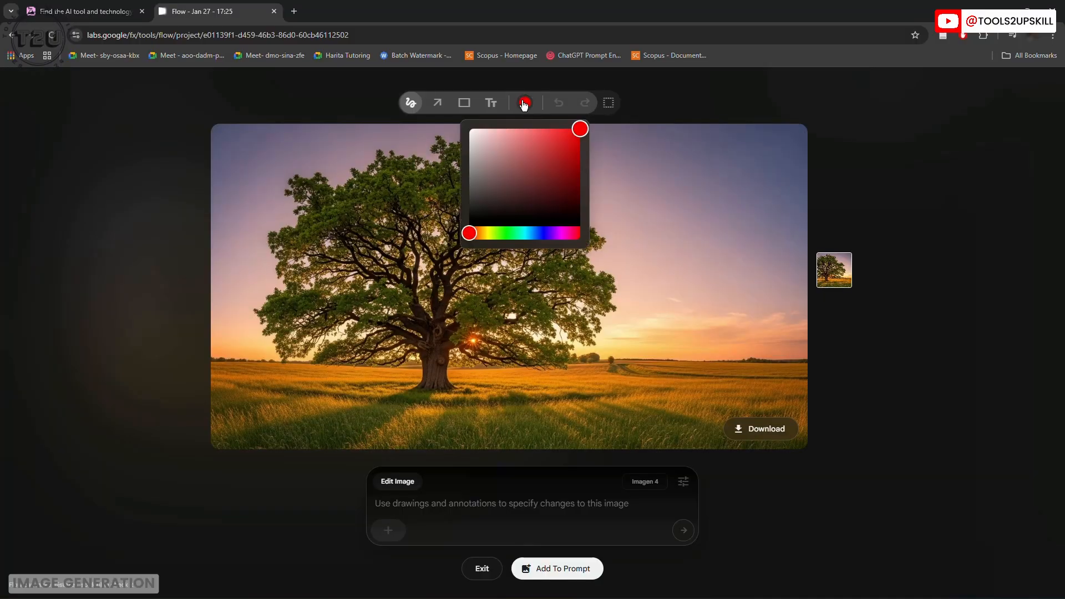
left_click(561, 159)
left_click(603, 236)
mouse_move(647, 232)
left_mouse_down()
mouse_move(555, 314)
mouse_move(671, 327)
mouse_move(713, 266)
mouse_move(547, 322)
left_mouse_up()
Annotate the tree image with an arrow pointing up into the sky and a rectangle around the crown's upper-left part
left_click(437, 103)
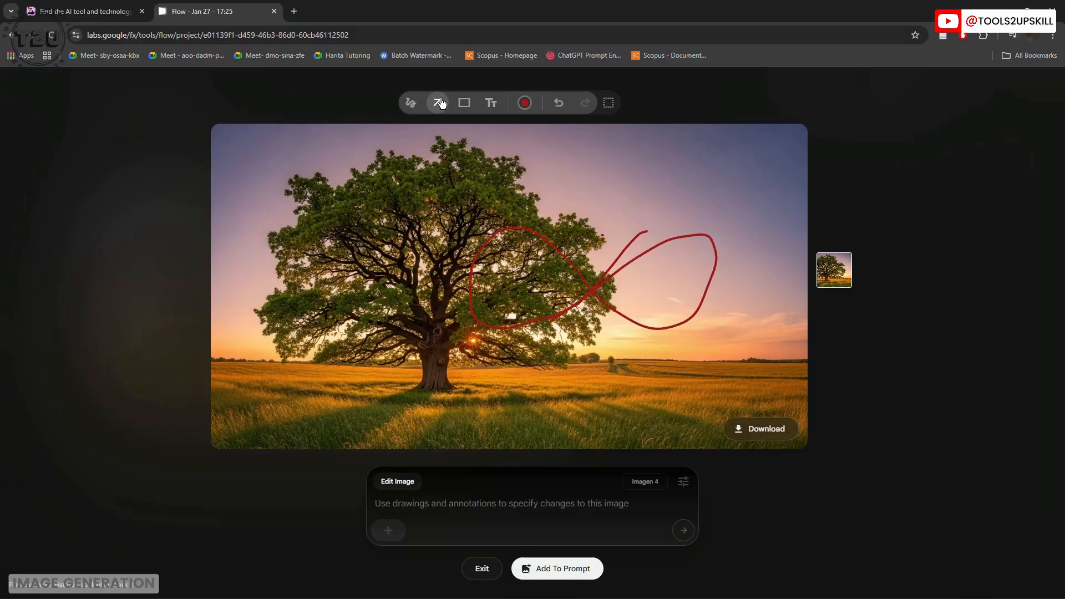
left_click_drag(460, 254, 577, 204)
left_click_drag(645, 185, 669, 176)
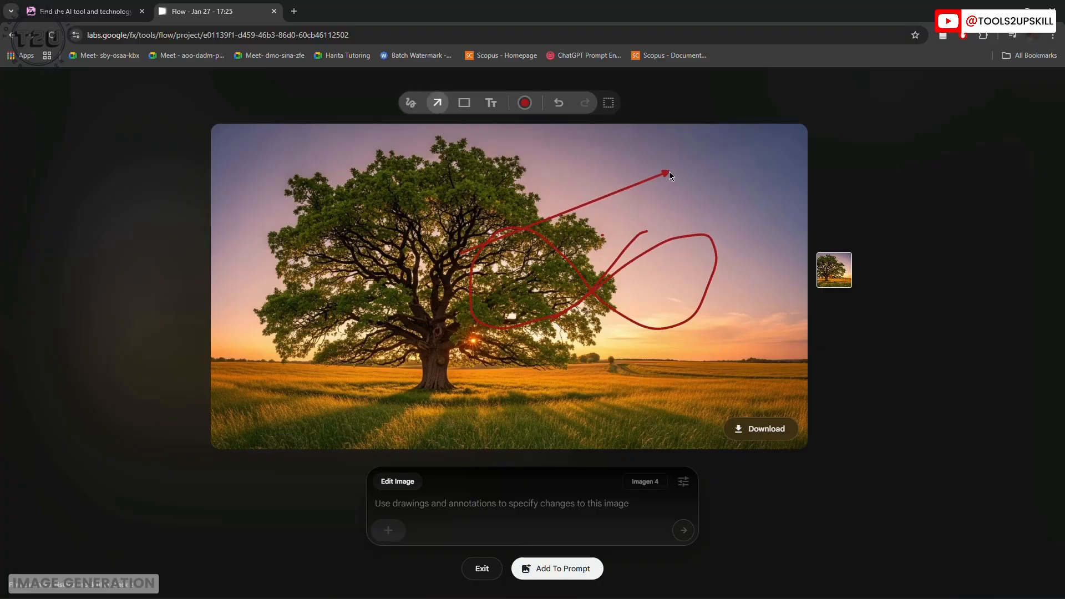
left_click(464, 104)
left_click_drag(263, 169, 427, 267)
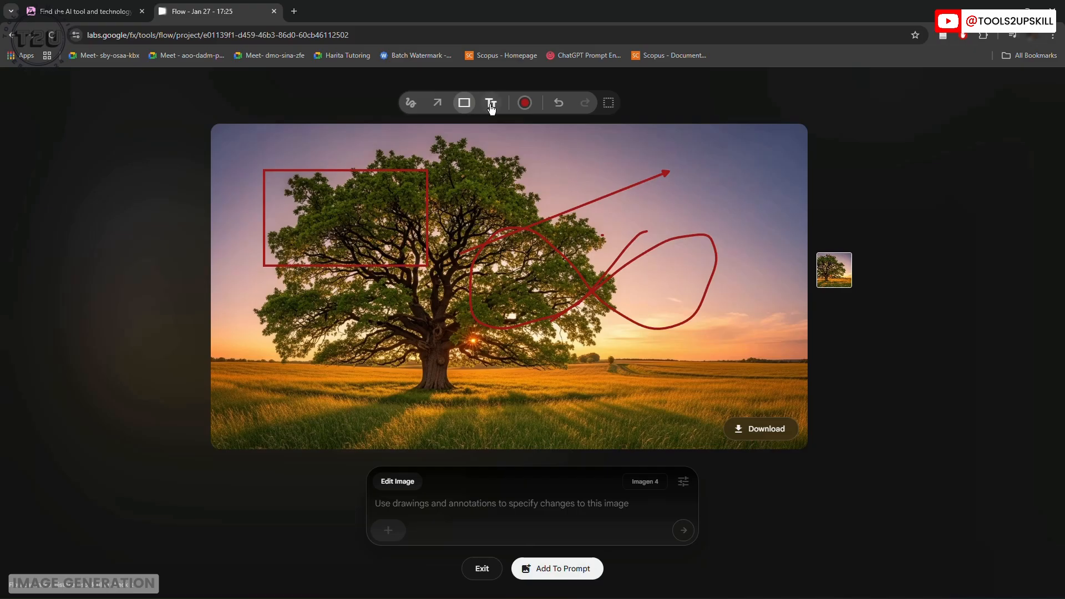
Add a short text annotation beside the arrow in the sky and undo the annotations on the tree image
left_click(491, 103)
left_click(784, 255)
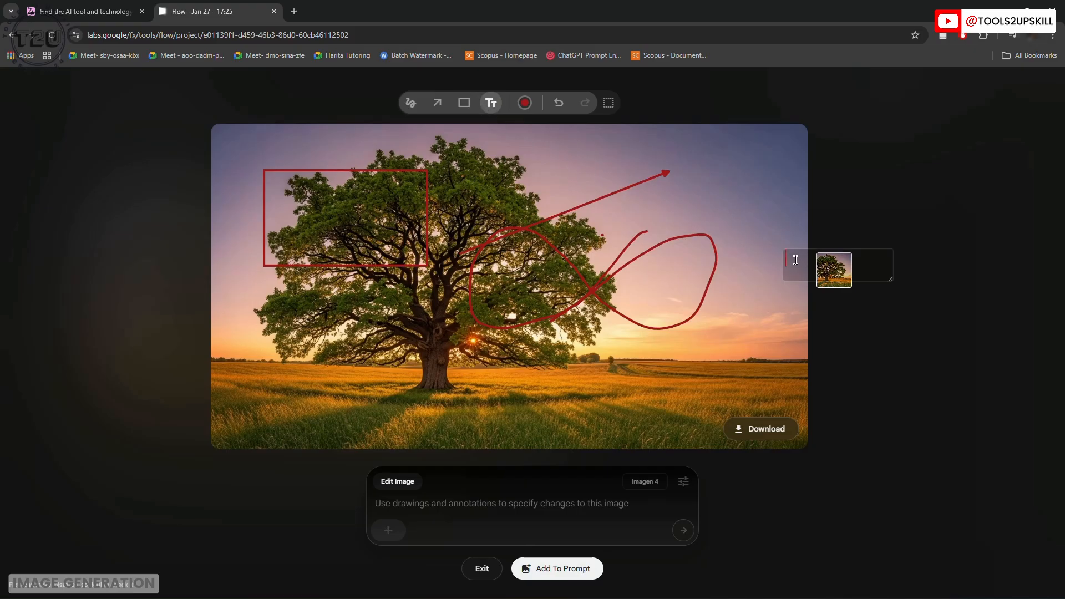
key("Escape")
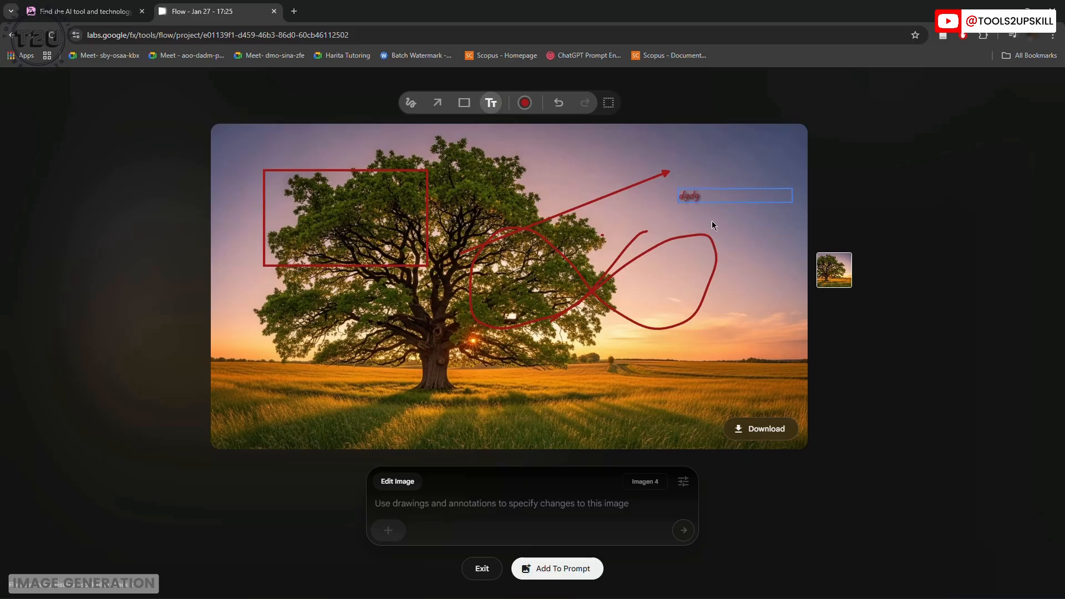
left_click(559, 104)
left_click(559, 103)
left_click(558, 103)
Try selecting a rectangular area of sky beside the tree, switch back to the drawing tools and leave the image editor
left_click(608, 102)
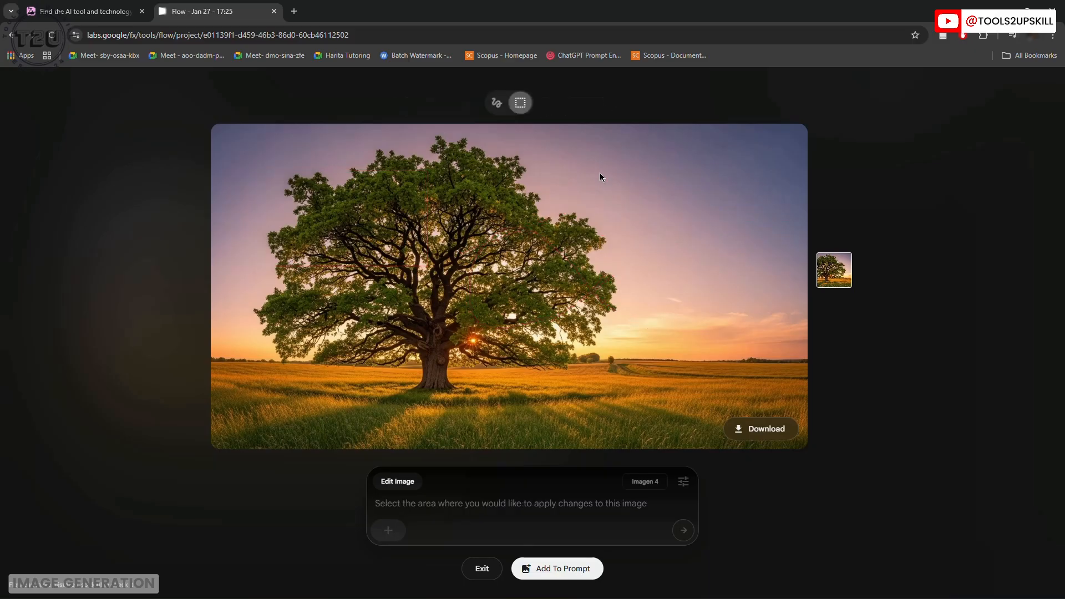
left_click_drag(627, 191, 745, 374)
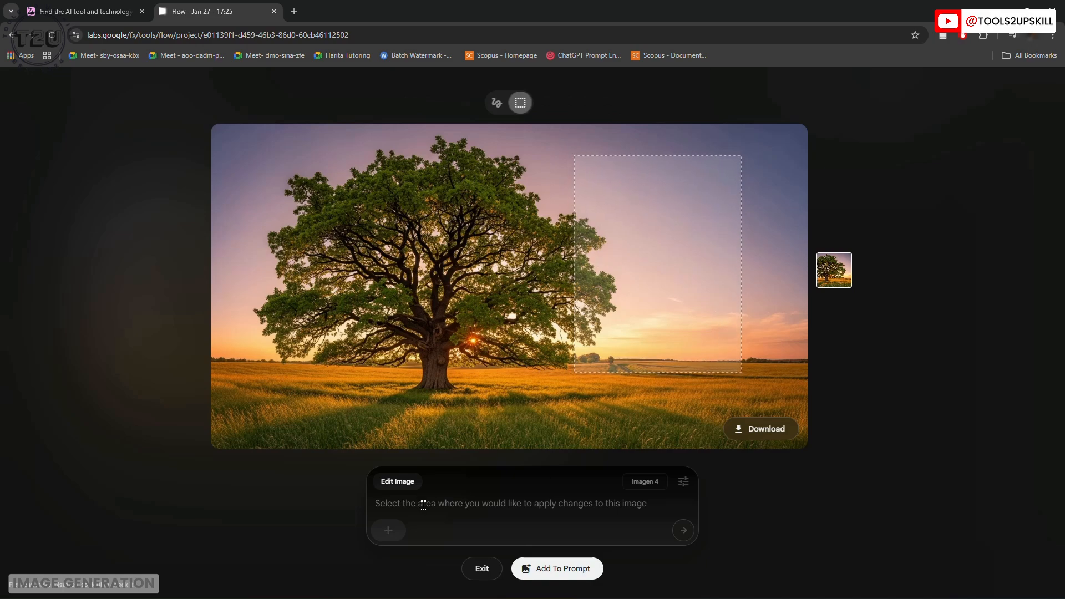
left_click(496, 104)
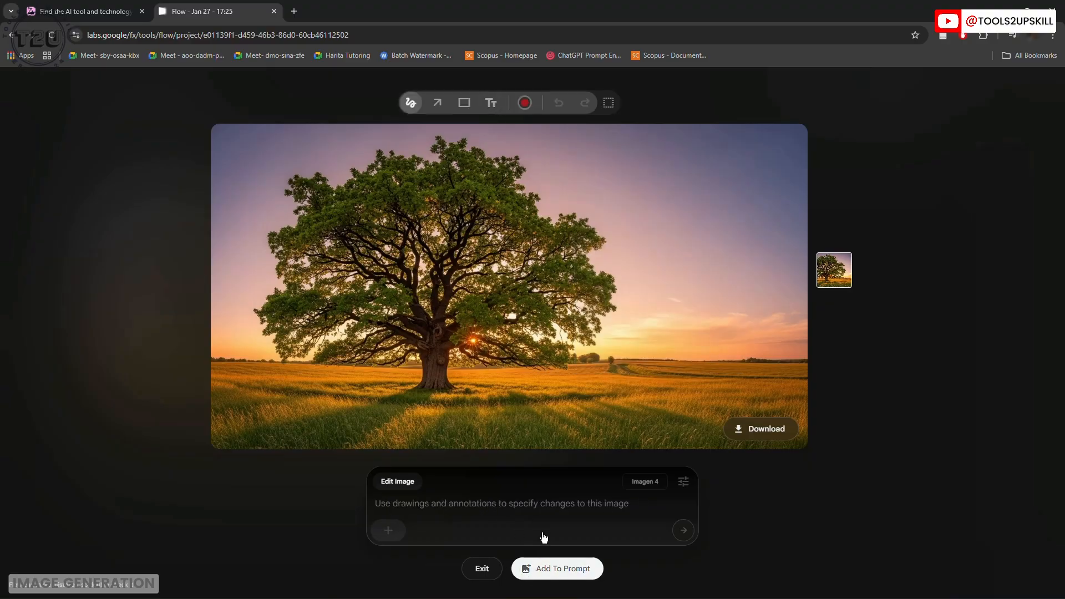
key("Escape")
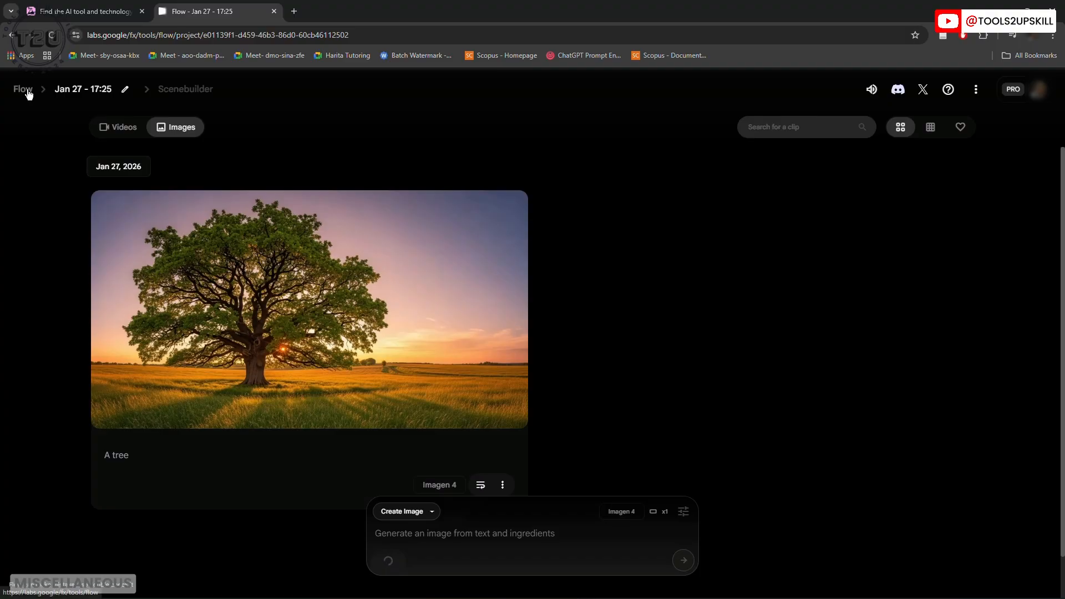
Reopen the Jan 27 - 17:25 project from the Flow home page and look through its videos and its Scenebuilder scene
left_click(29, 93)
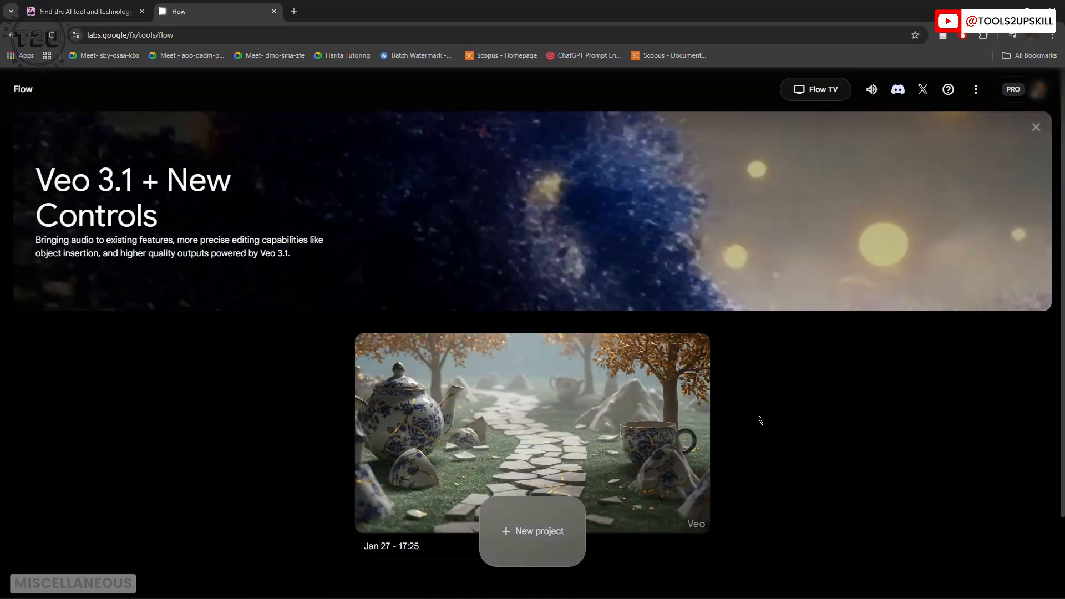
scroll(756, 418, "down", 2)
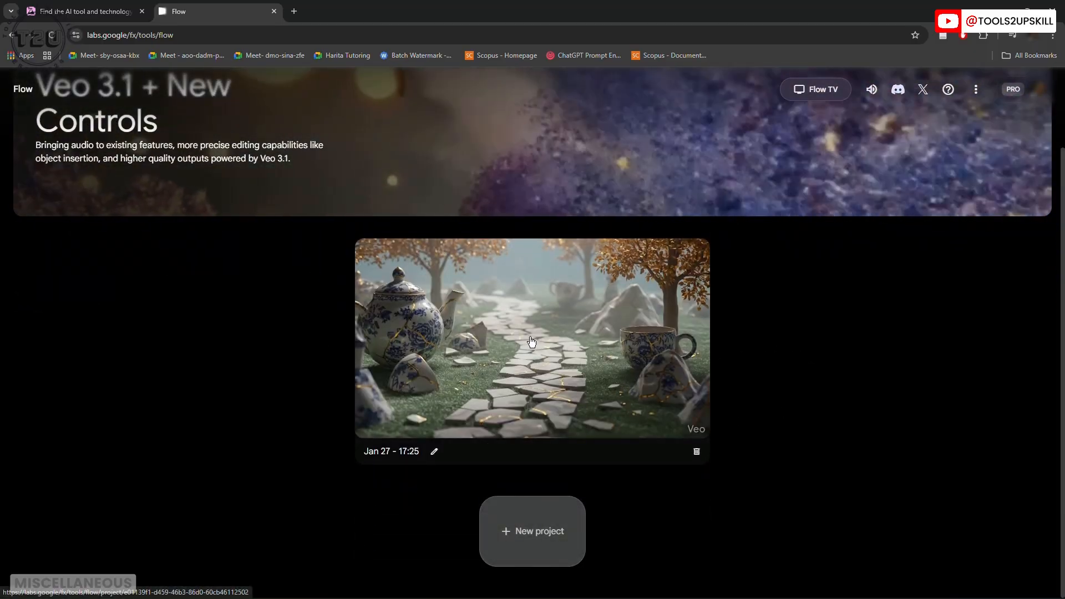
left_click(371, 357)
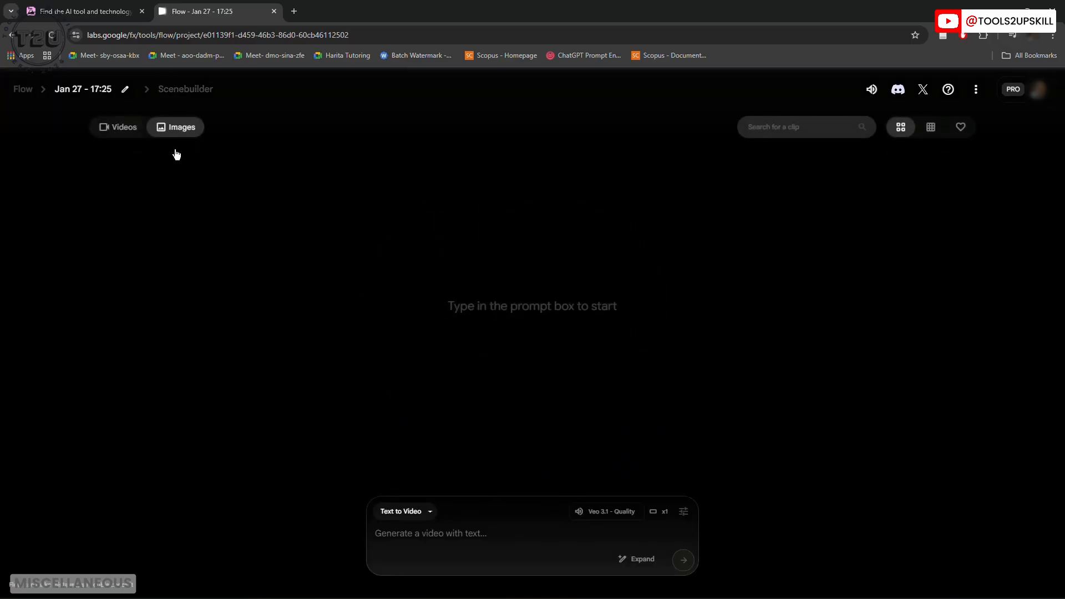
left_click(111, 137)
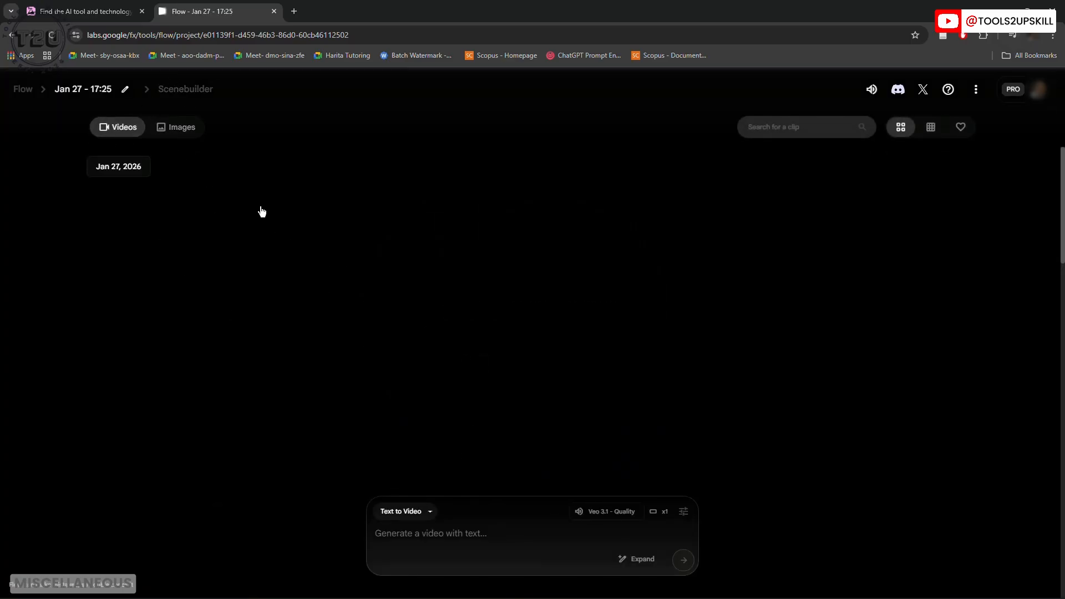
scroll(318, 336, "down", 10)
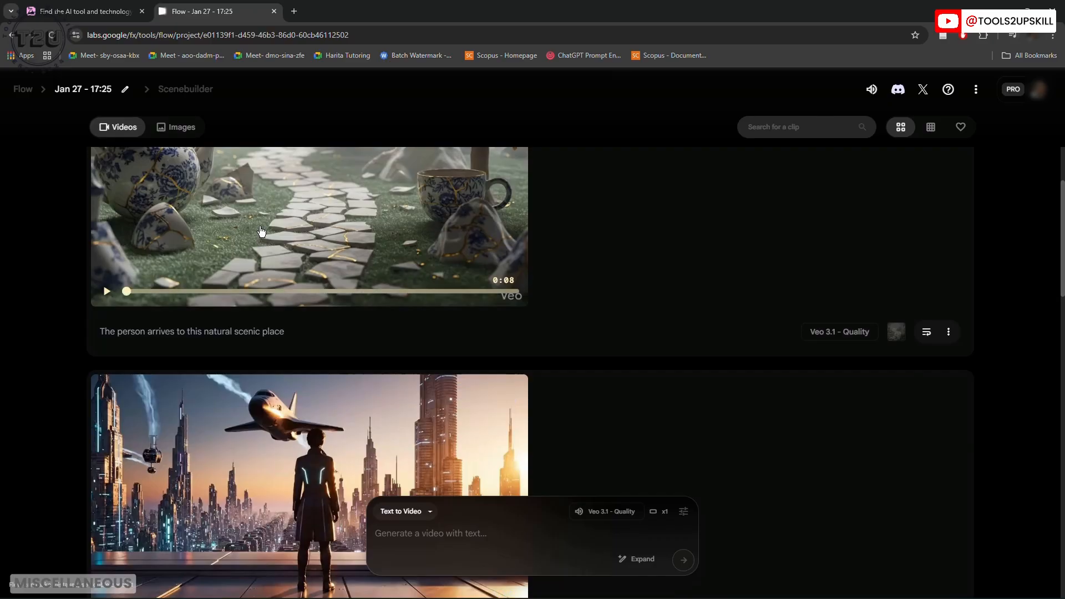
scroll(287, 431, "up", 8)
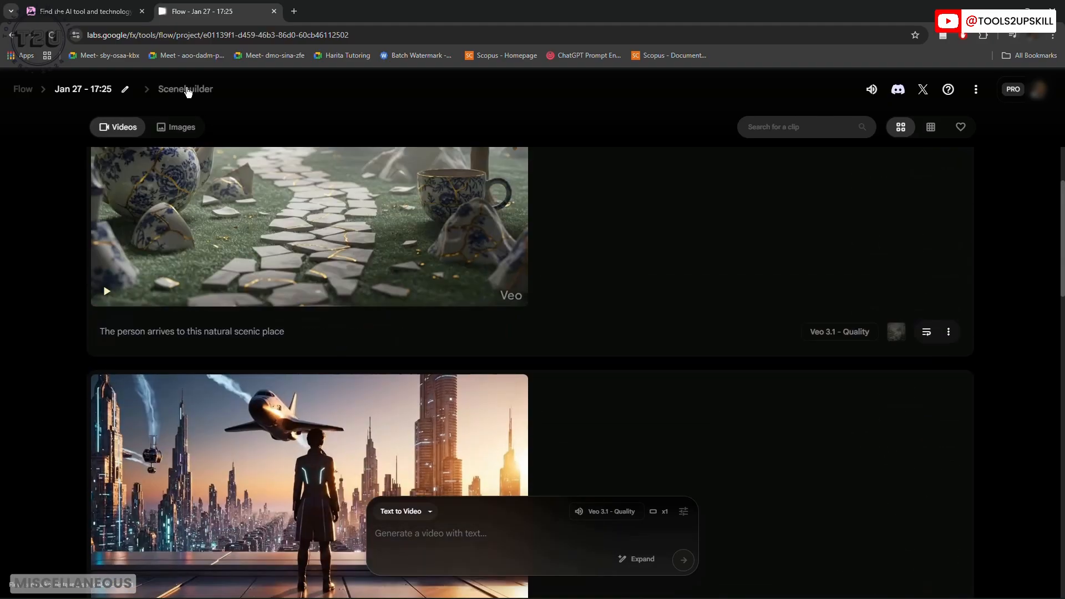
left_click(187, 89)
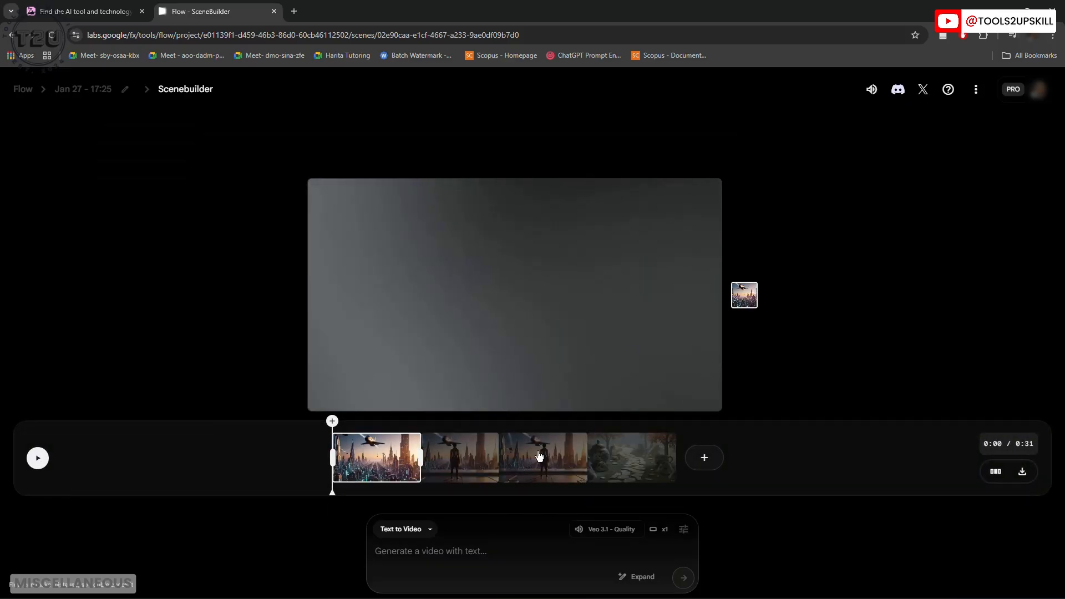
left_click(91, 92)
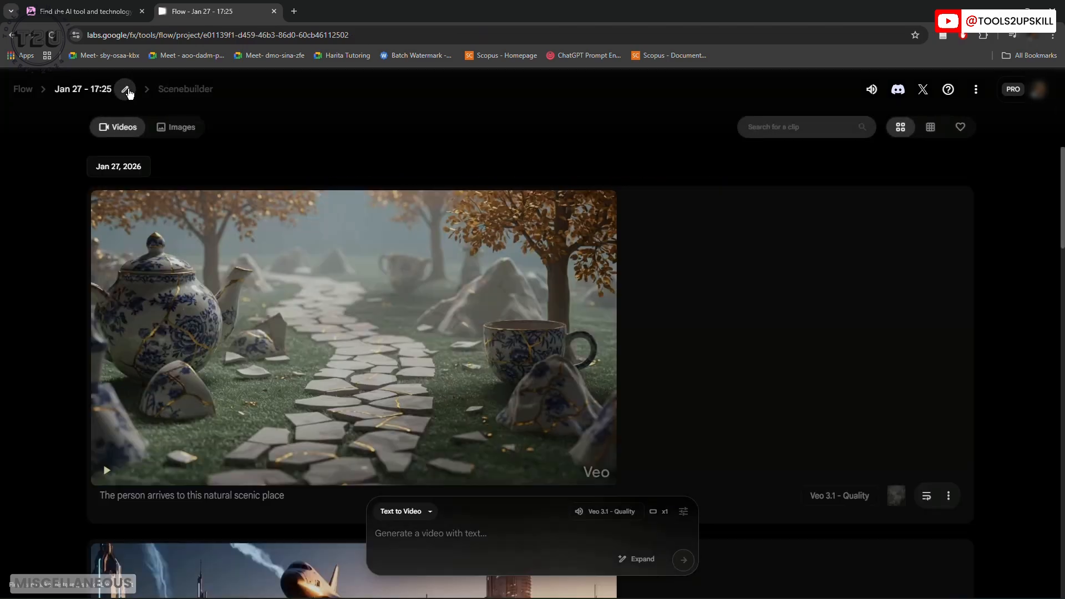
Rename the project to "Media"
left_click(127, 91)
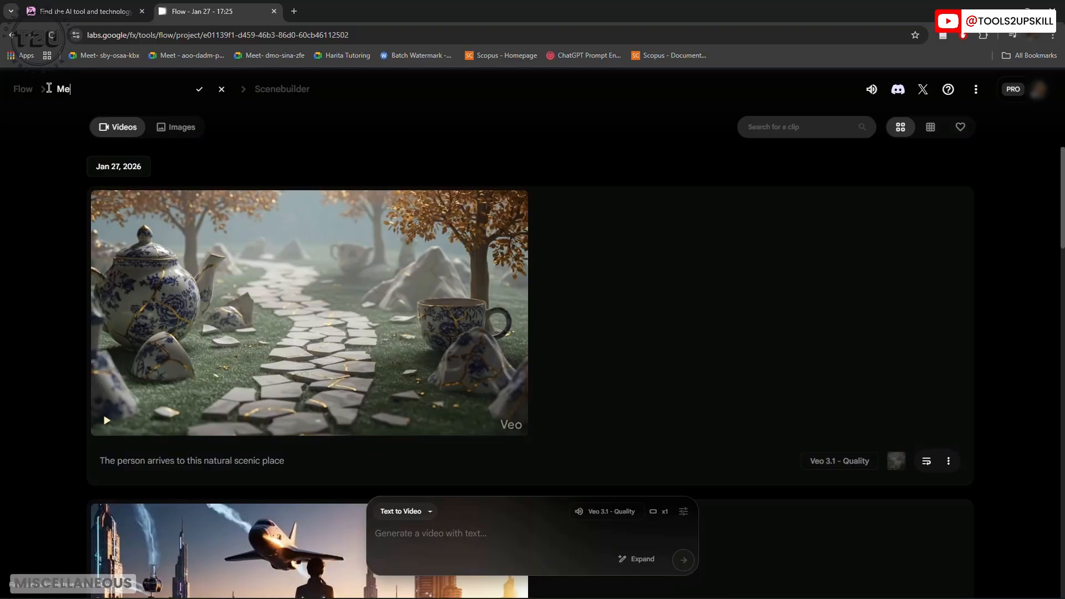
type("Media")
left_click(200, 92)
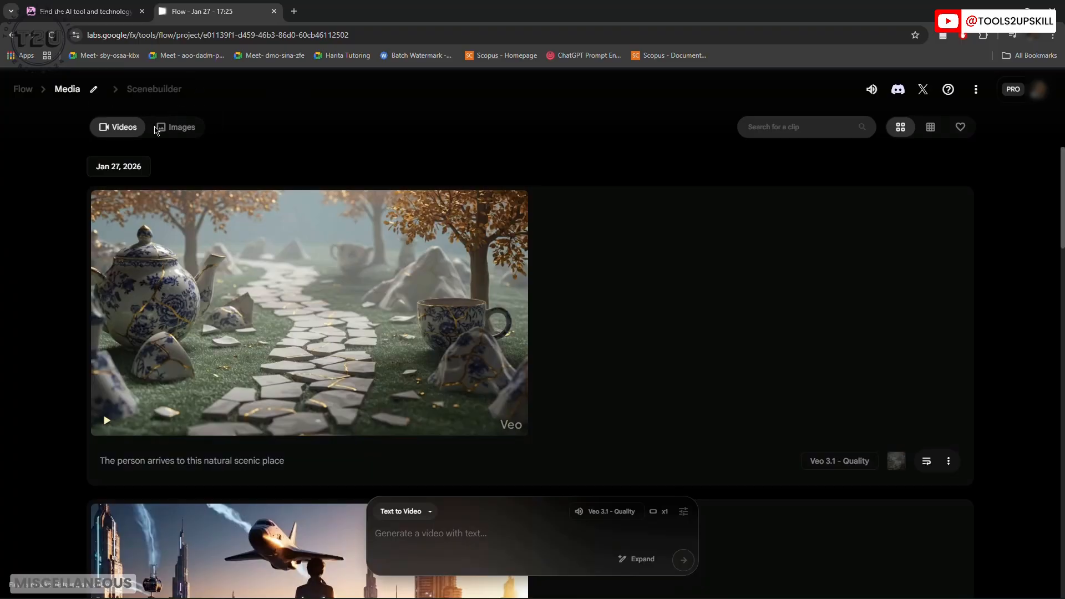
Export the Scenebuilder scene as a video, browse for a save folder and cancel saving the file
scroll(278, 414, "down", 5)
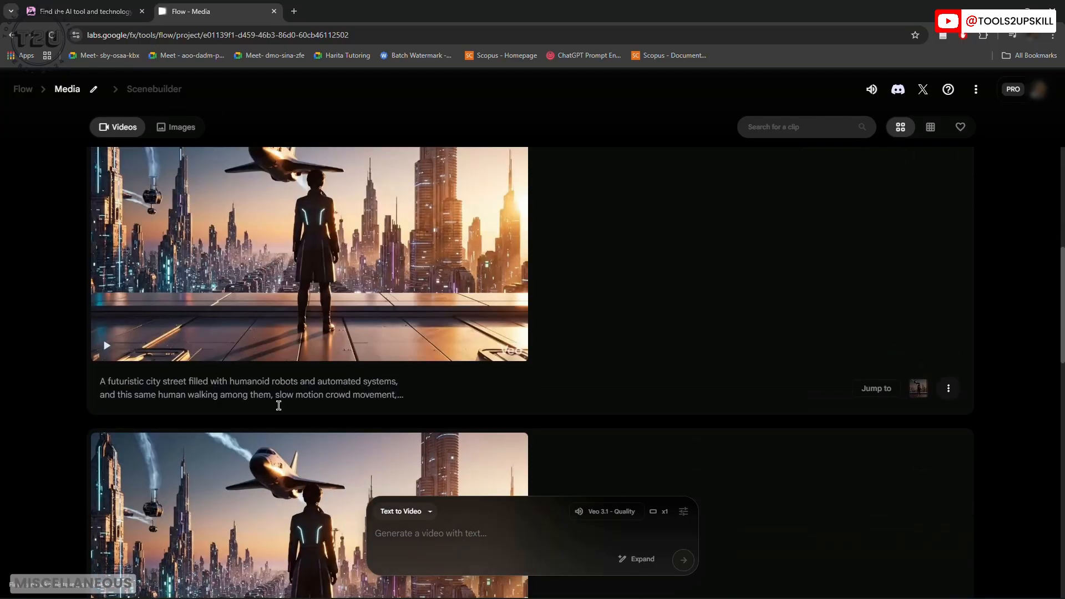
scroll(278, 413, "up", 5)
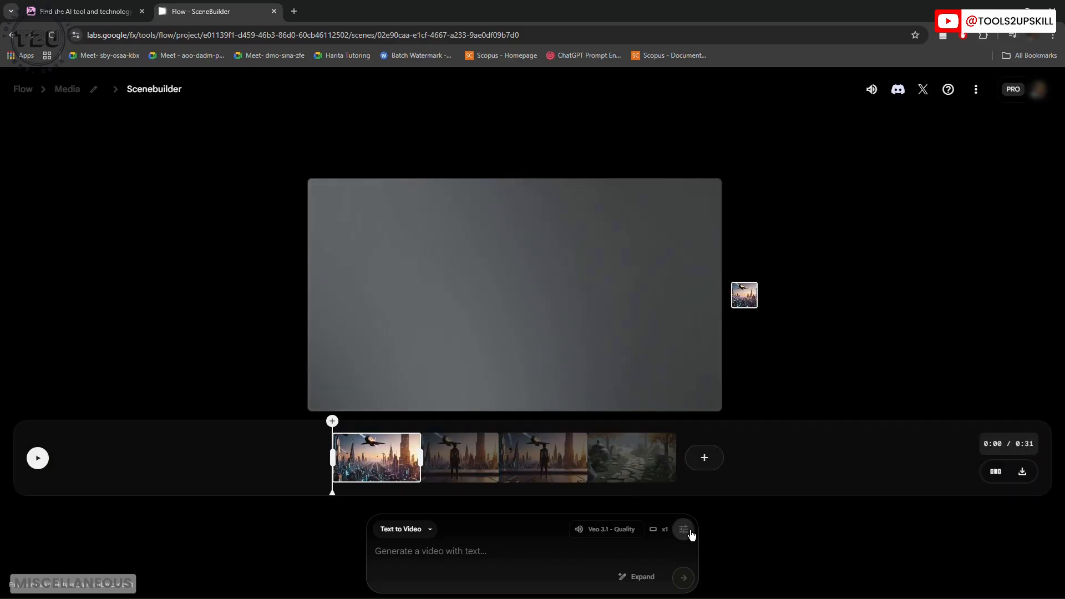
left_click(1022, 476)
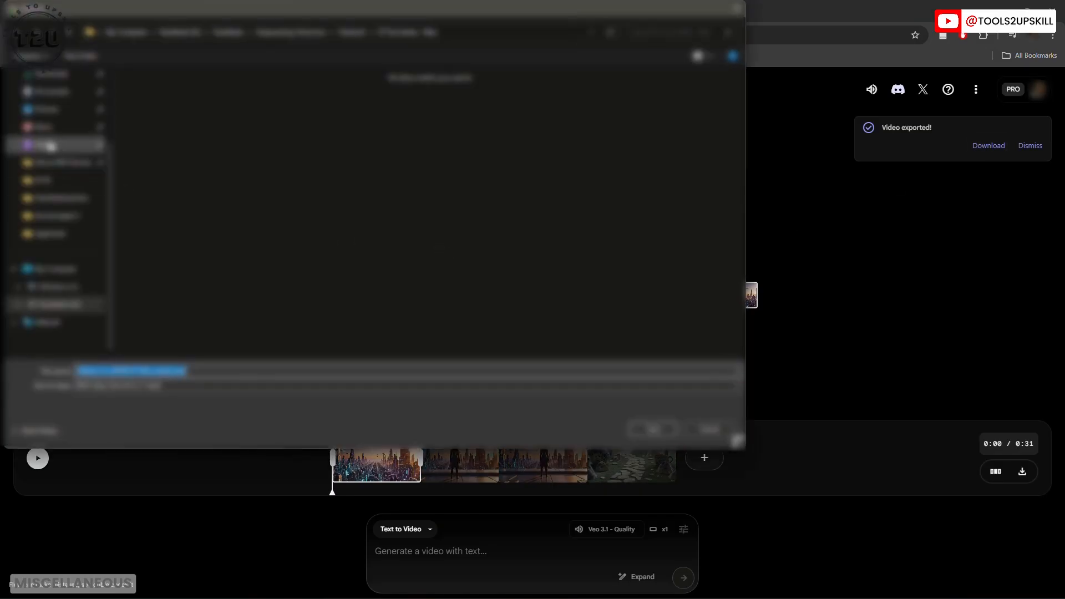
left_click(56, 148)
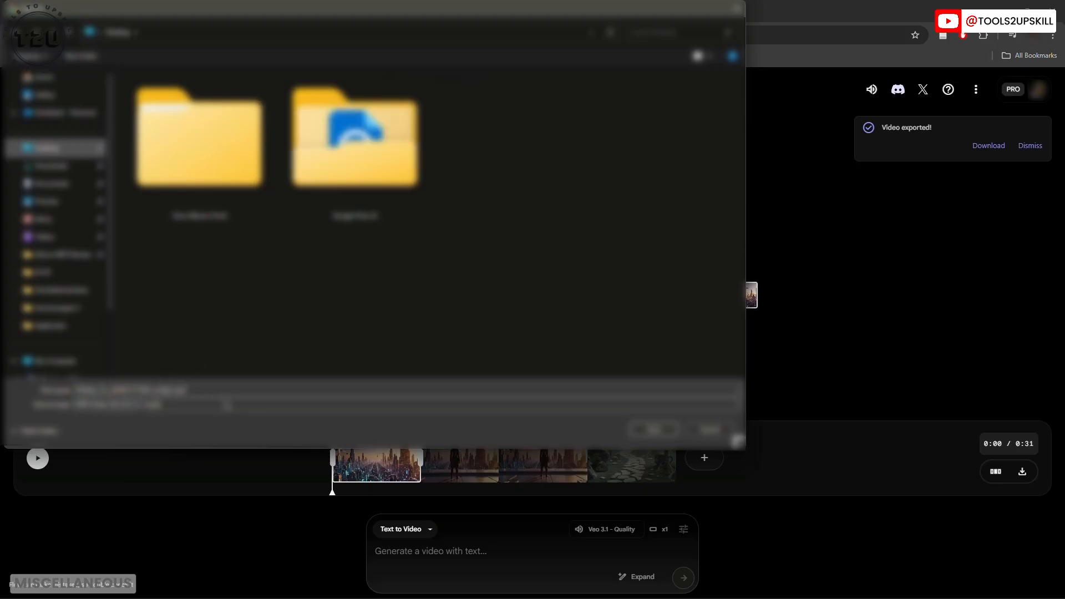
left_click(710, 430)
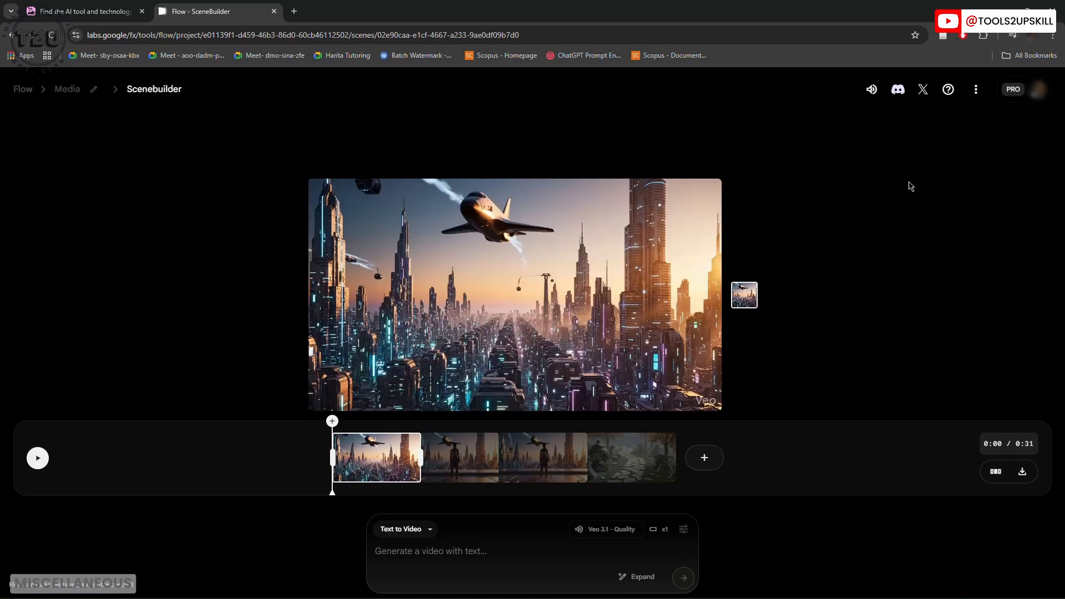
Look at the sound volume control, the help panel and the list of further options in Flow
mouse_move(873, 96)
left_click_drag(872, 112, 872, 165)
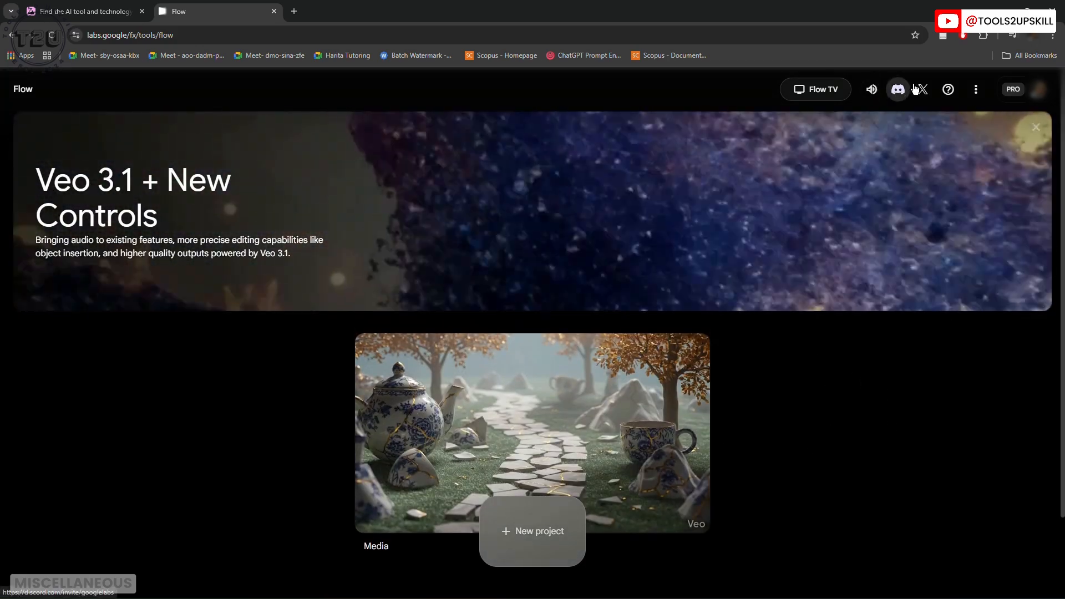
left_click(949, 90)
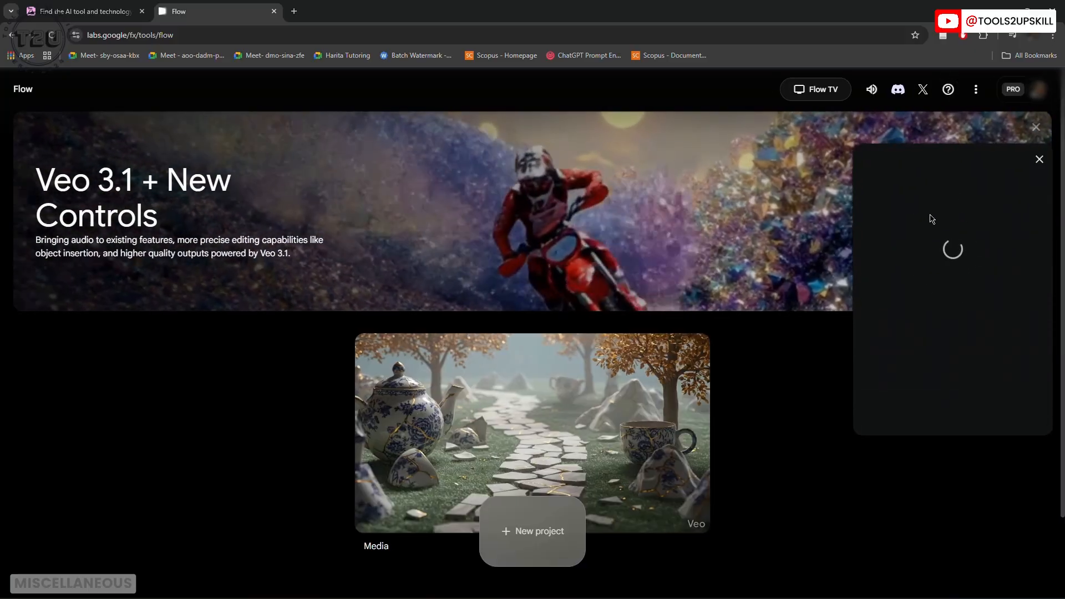
left_click(1036, 162)
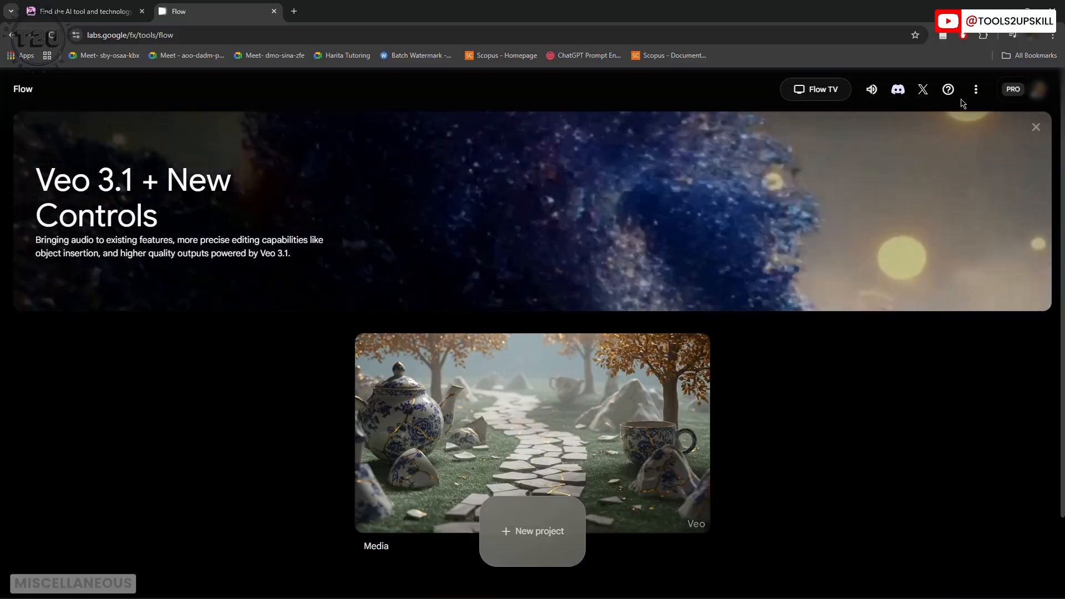
left_click(976, 95)
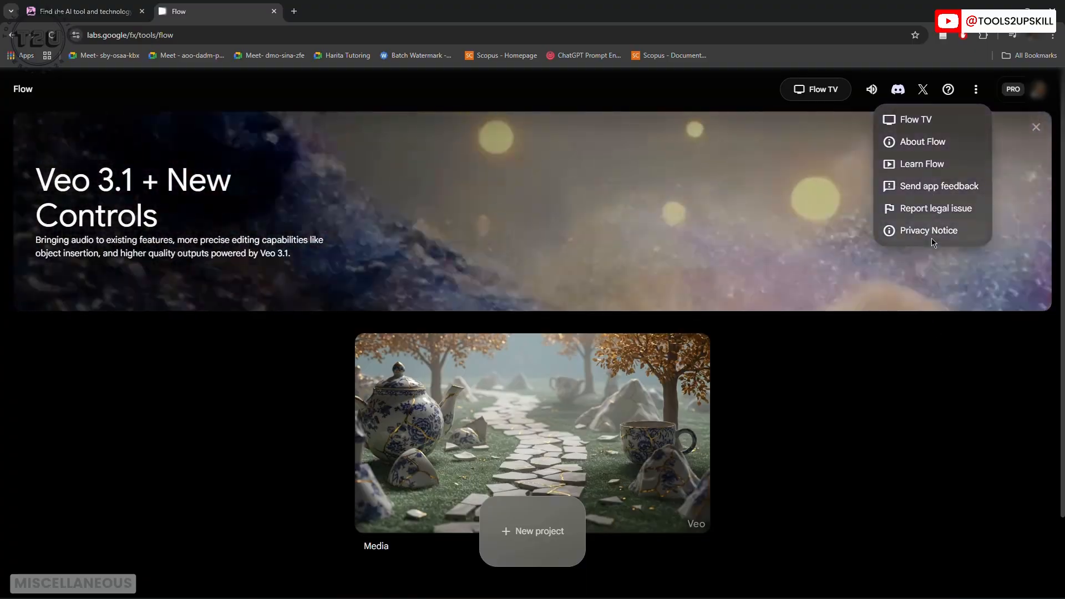
left_click(961, 398)
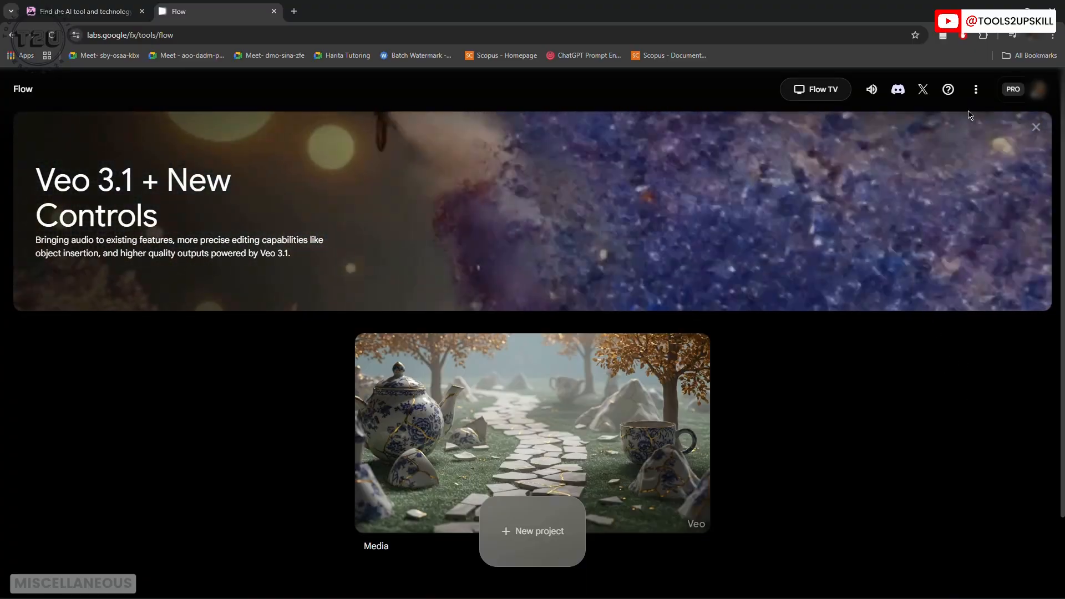
Open the account details, look through the generated videos in My library and return to the Flow home page
left_click(1010, 91)
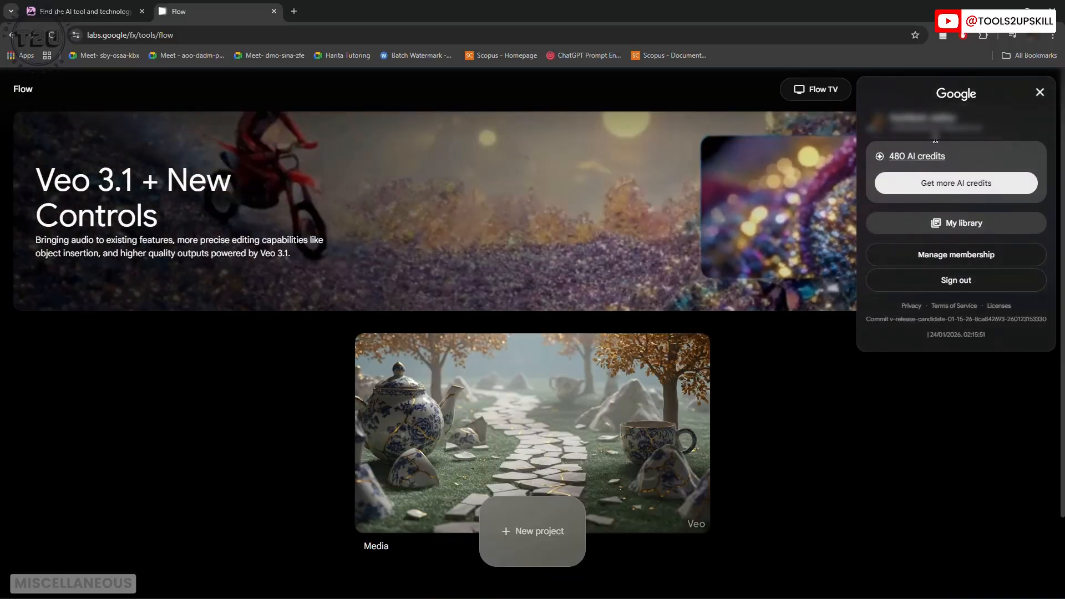
left_click(944, 221)
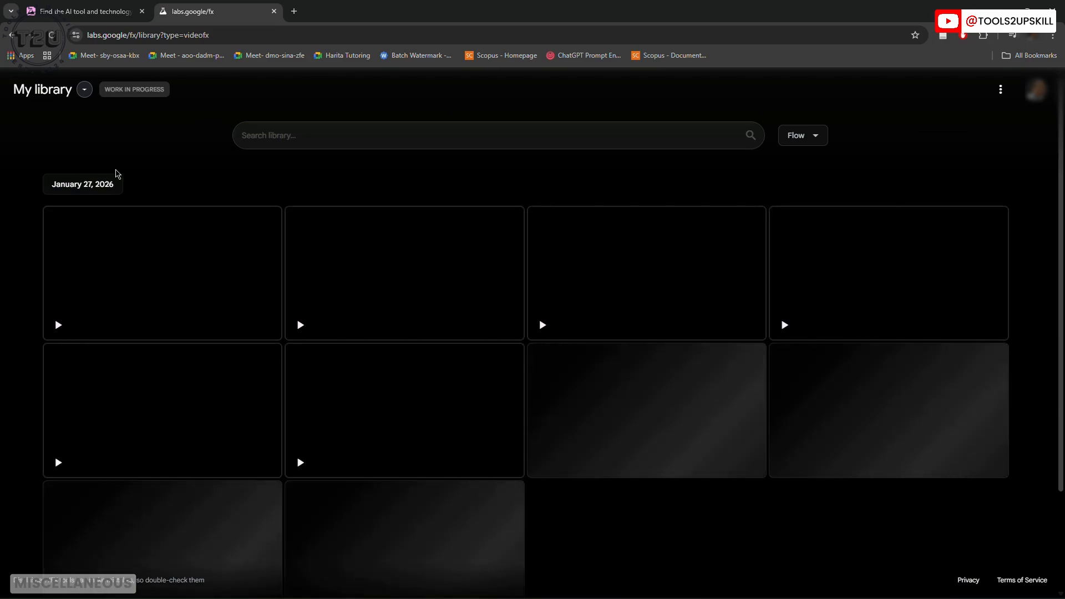
mouse_move(980, 297)
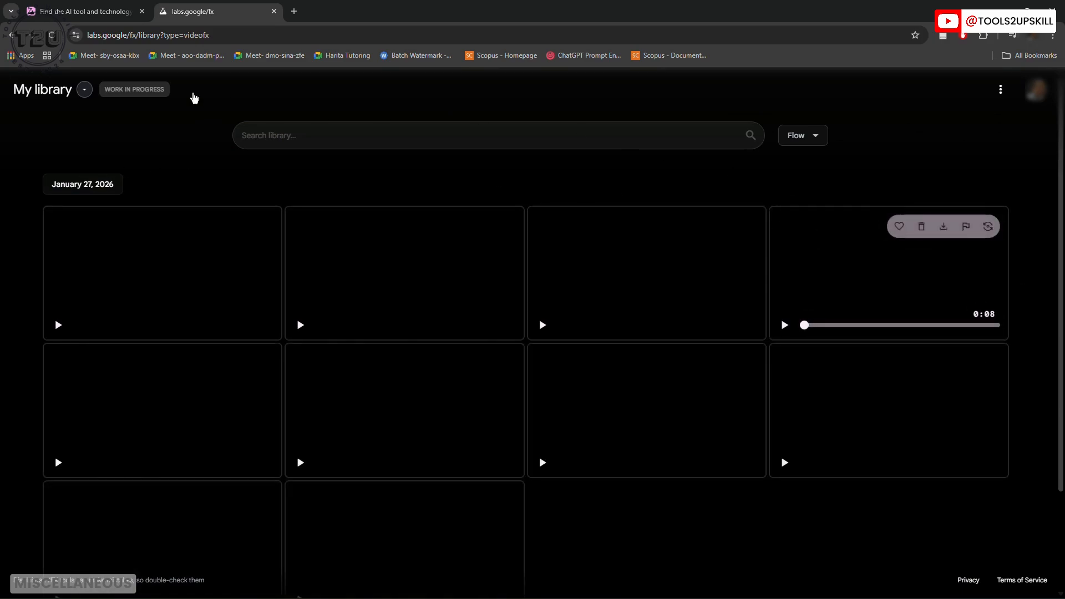
scroll(185, 361, "down", 3)
scroll(185, 361, "up", 3)
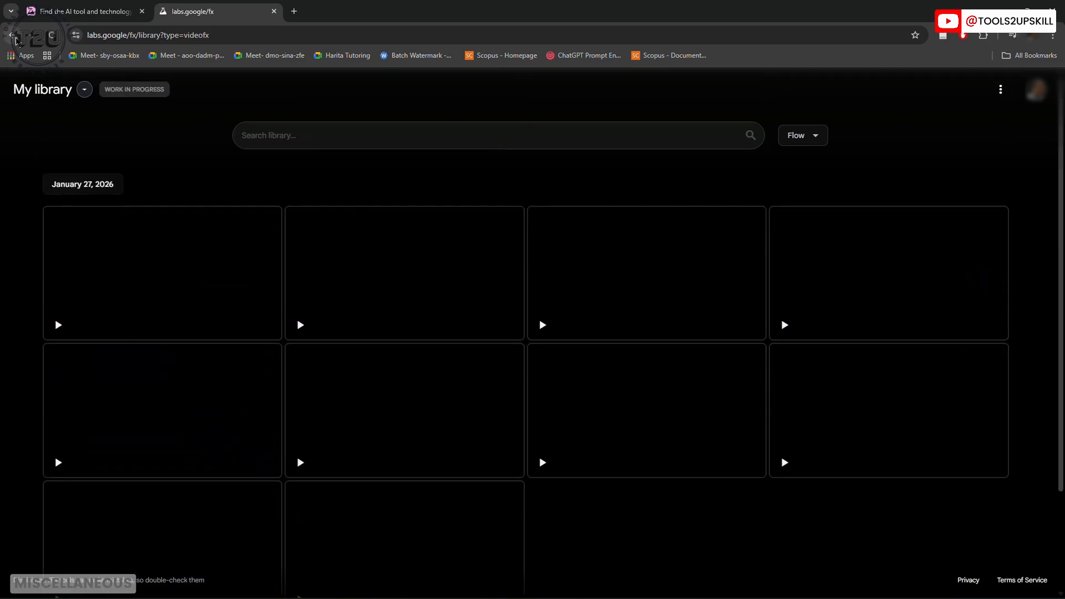
left_click(16, 39)
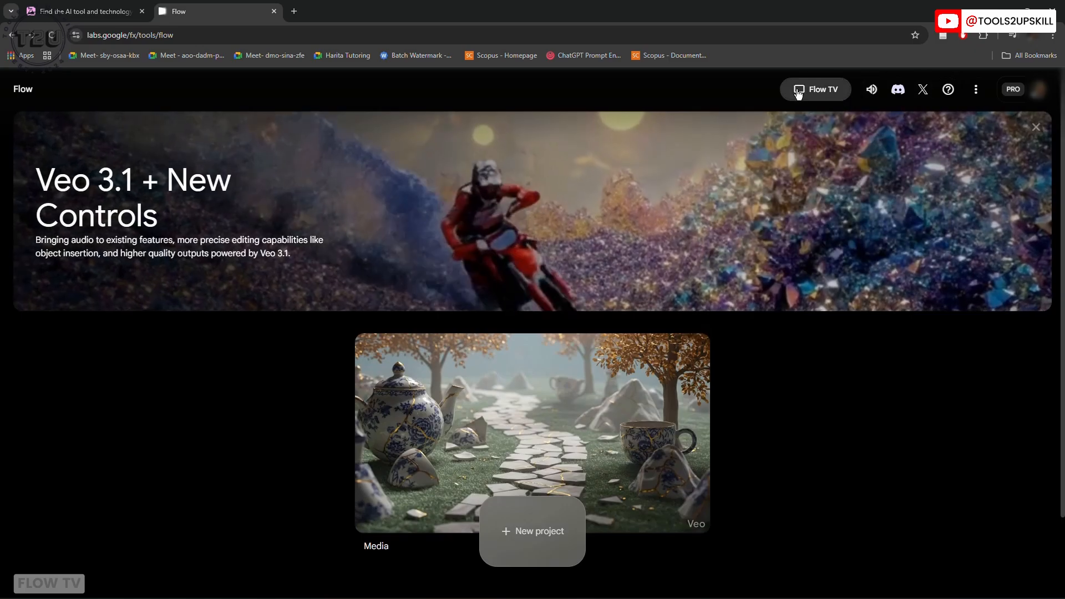
Open Flow TV, hide the prompt of the playing video and show it again
left_click(799, 92)
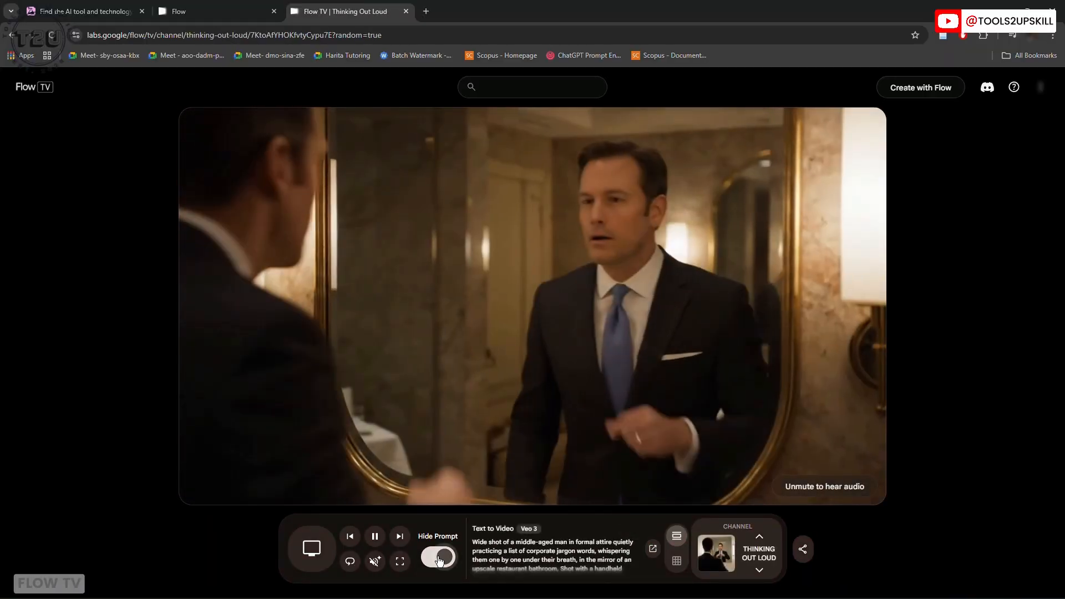
left_click(438, 557)
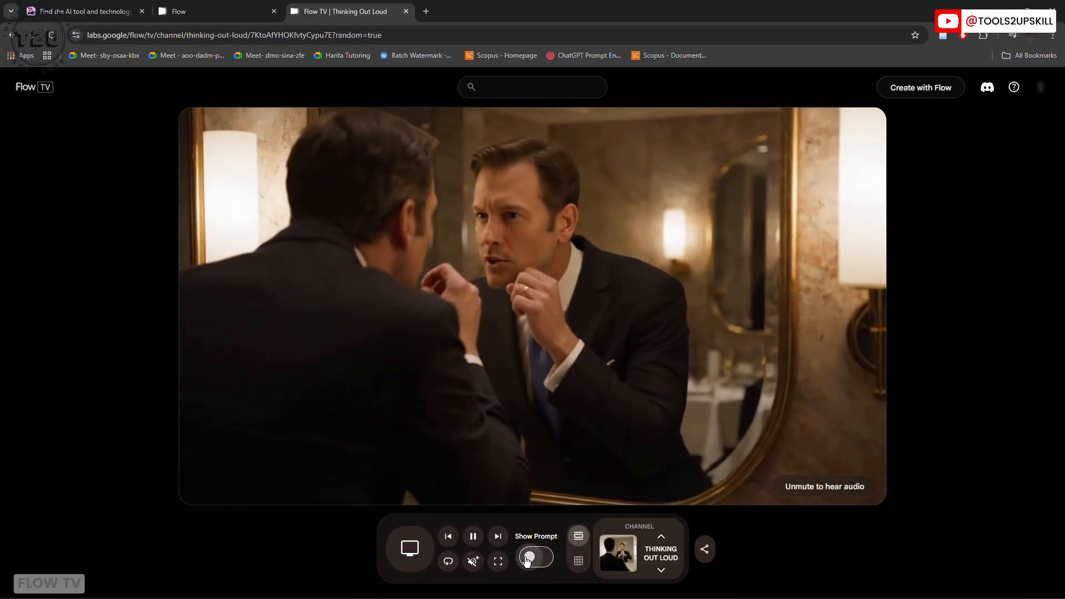
left_click(530, 557)
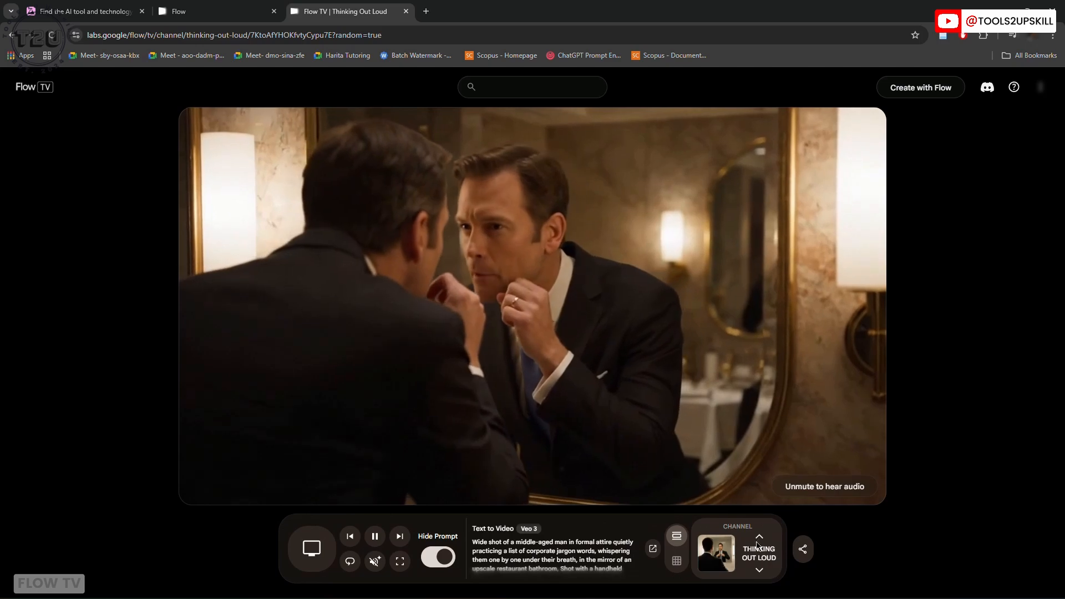
Switch through the Flow TV channels Day Chasers, Thinking Out Loud and Hello?
left_click(759, 537)
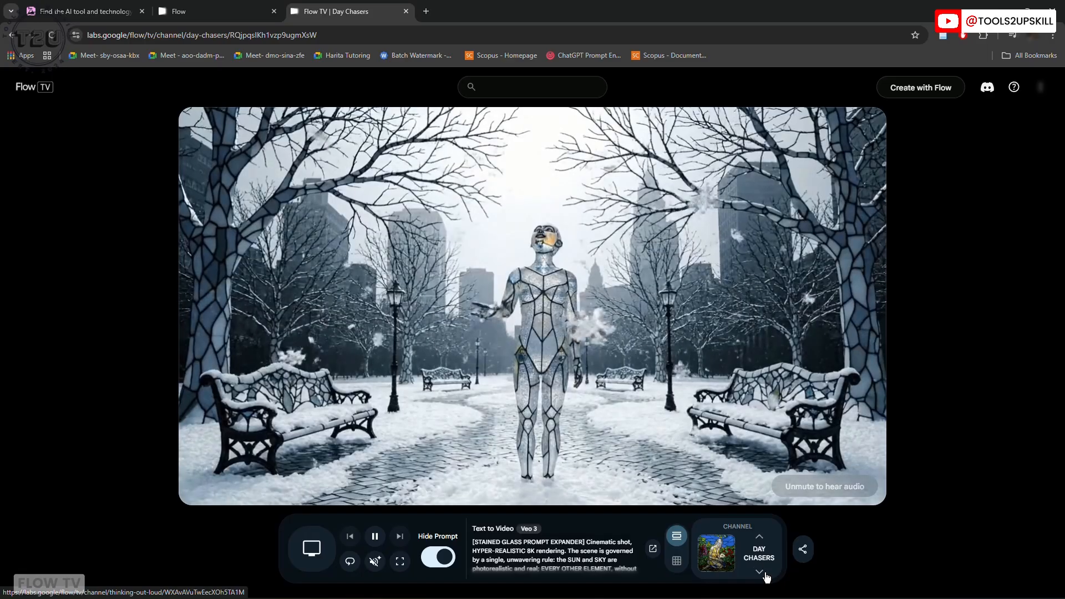
left_click(760, 572)
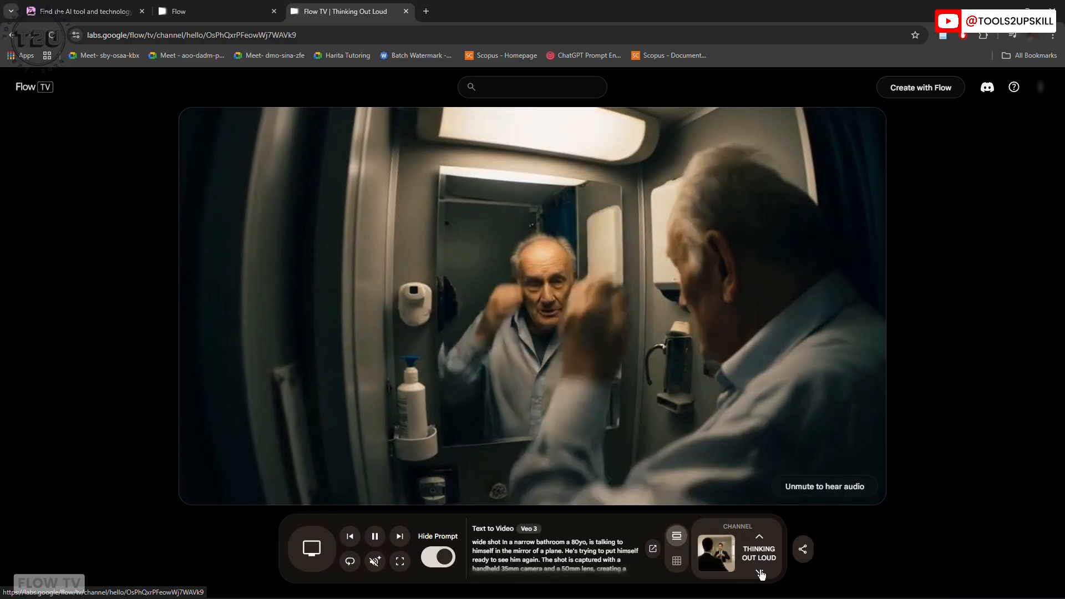
left_click(761, 570)
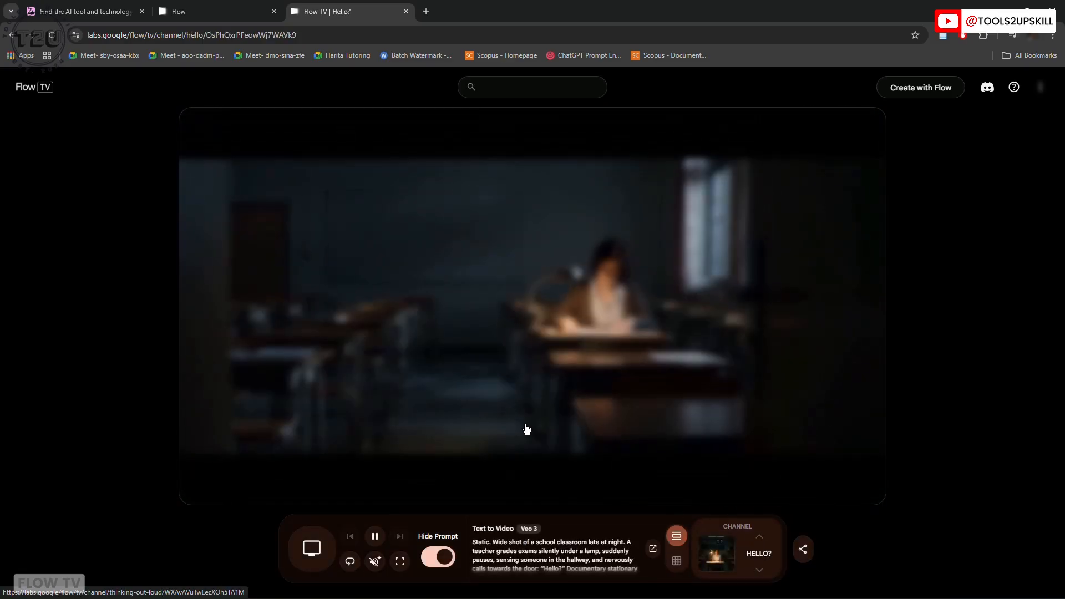
Lay out the Hello? channel as a grid, unmute the audio and play one of its videos in the single view
left_click(677, 562)
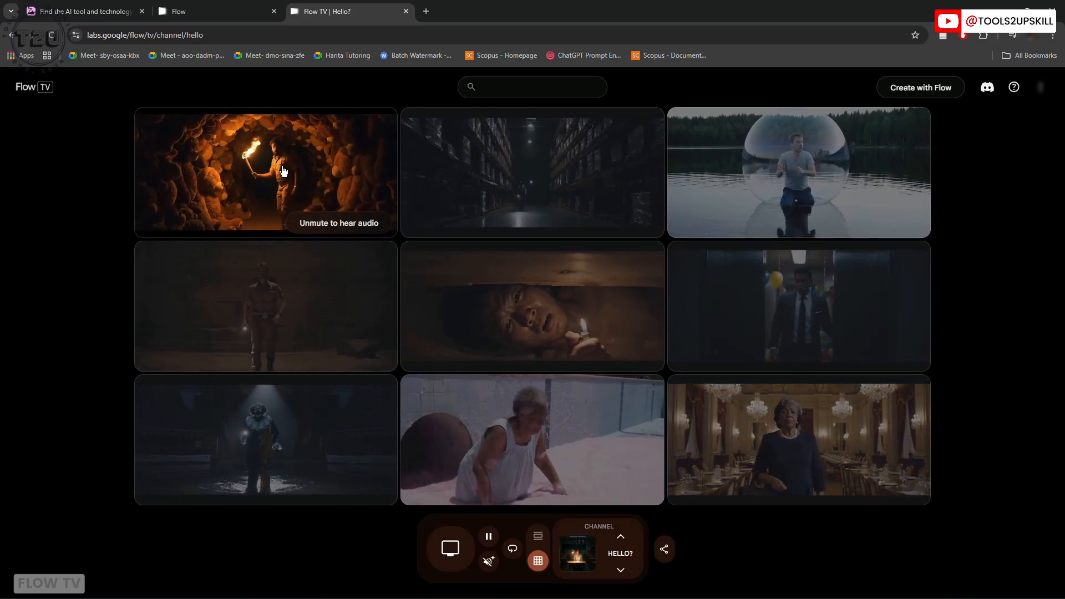
left_click(322, 225)
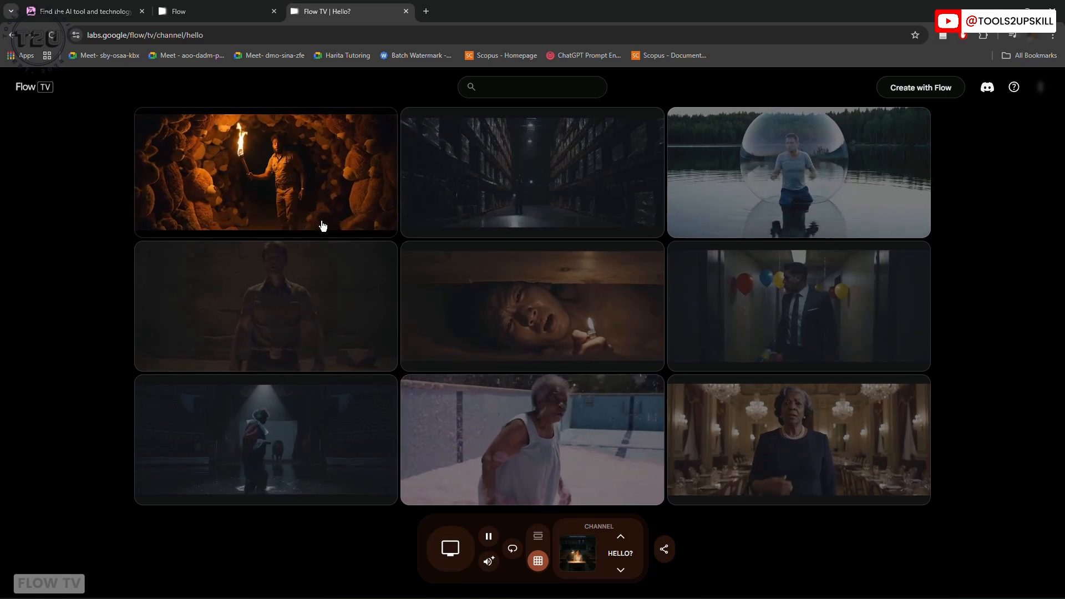
left_click(284, 167)
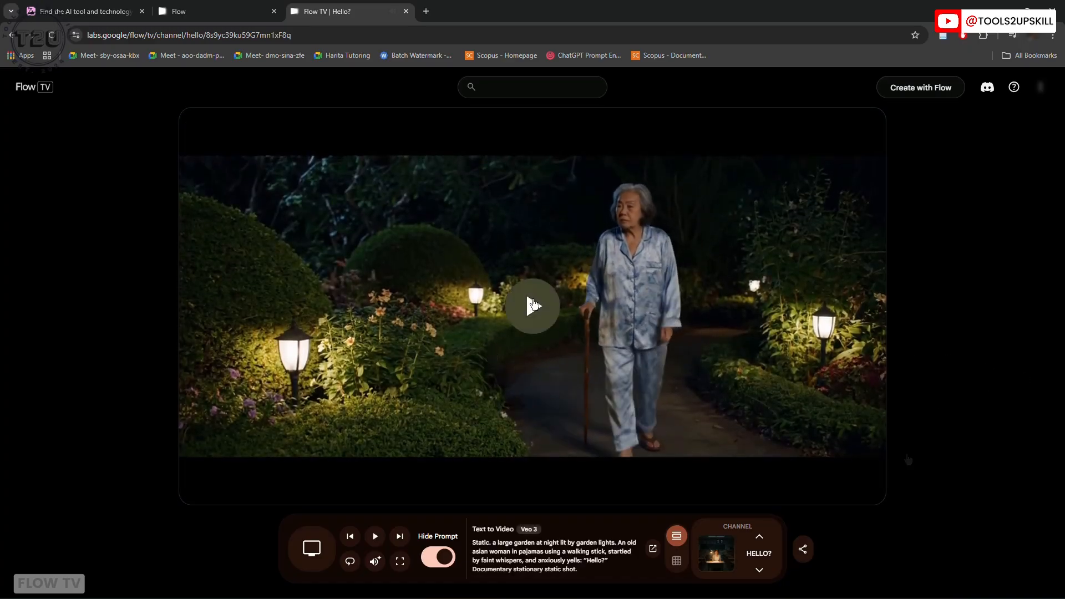
left_click(533, 304)
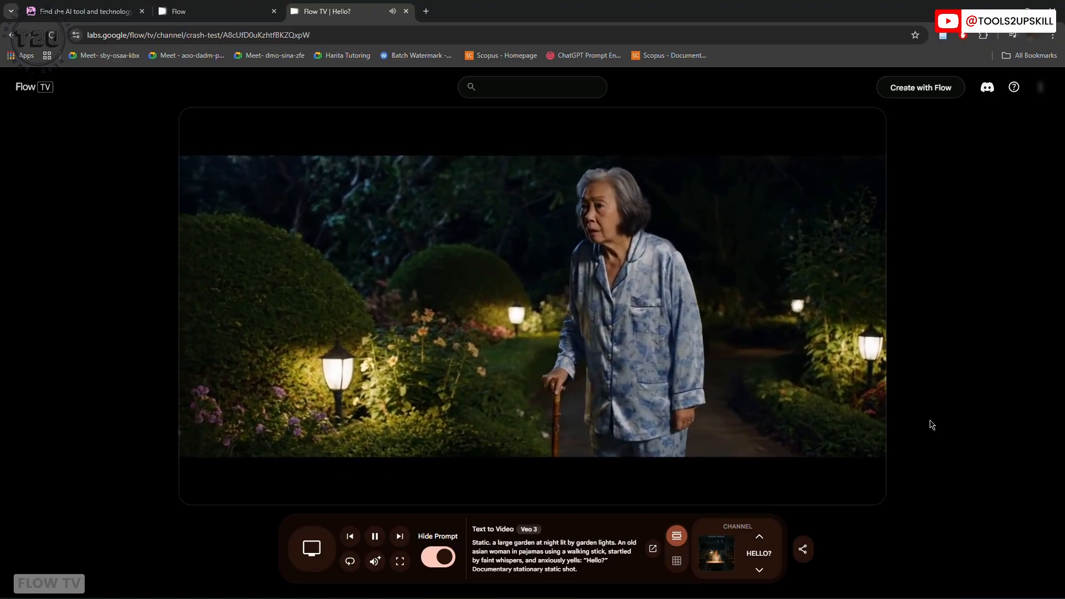
Switch to the Crash Test channel, pause its rhino video and look at the video's sharing options
key("Down")
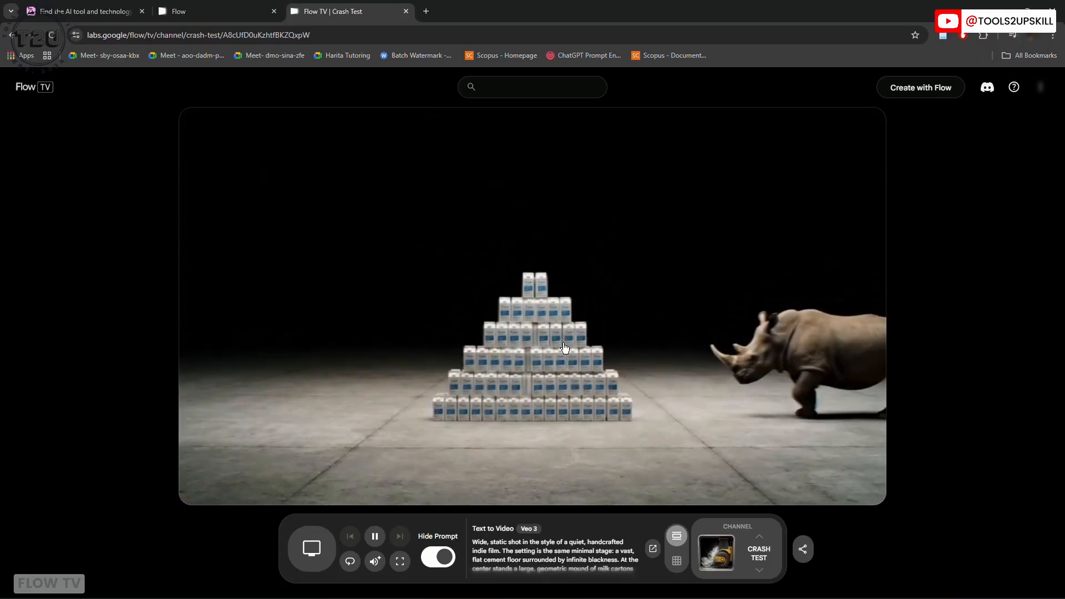
left_click(531, 325)
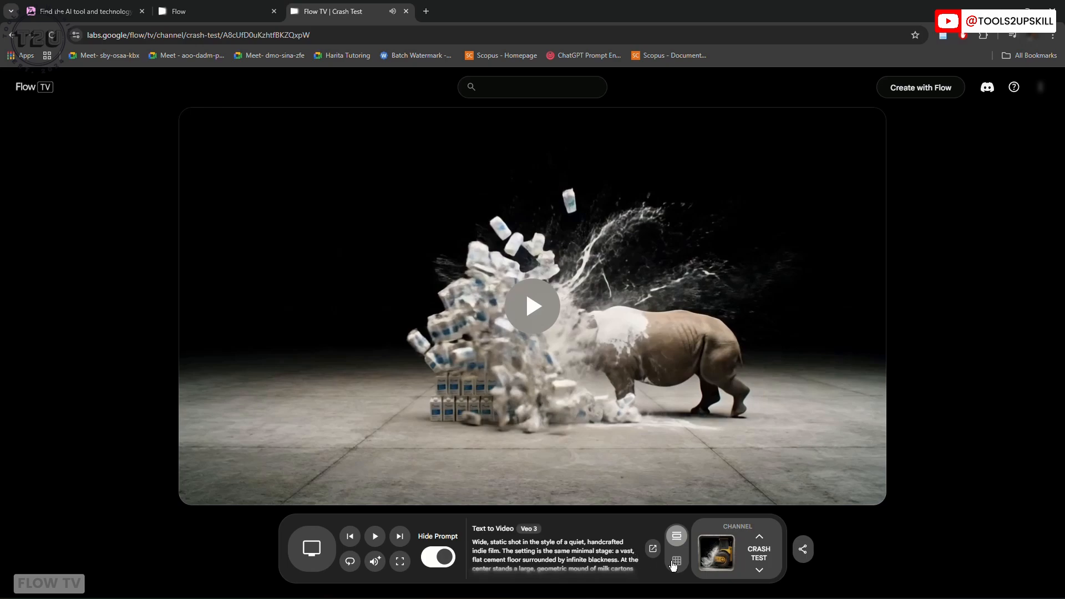
left_click(802, 551)
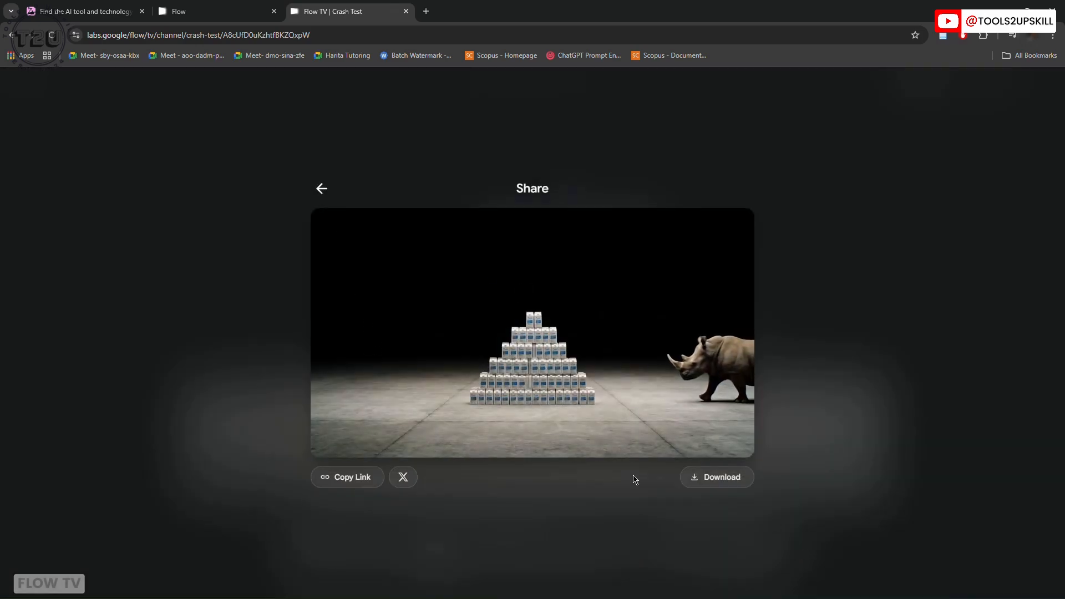
left_click(323, 190)
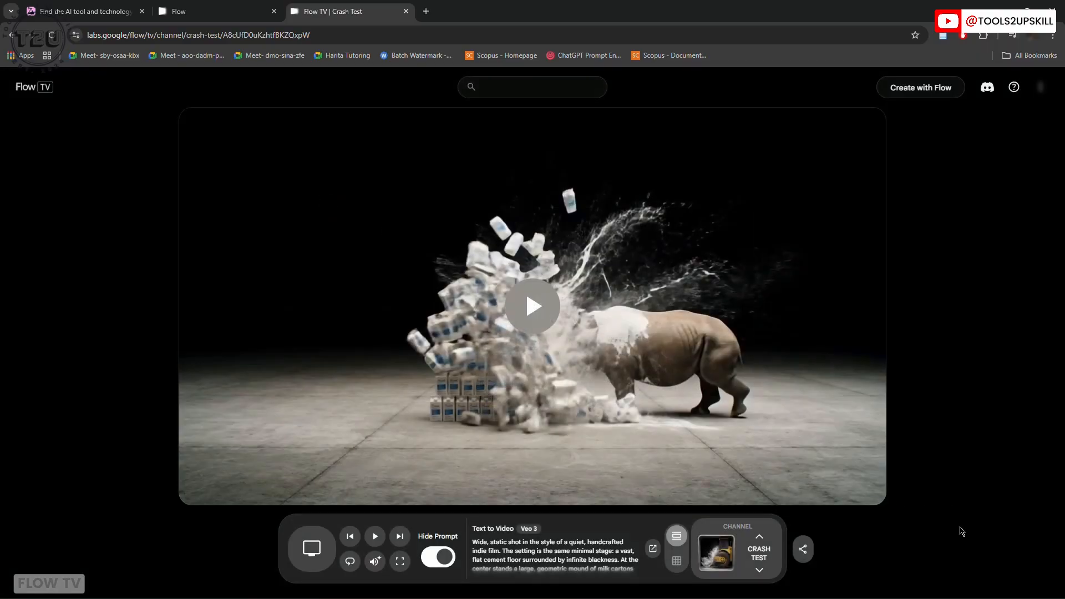
left_click(320, 547)
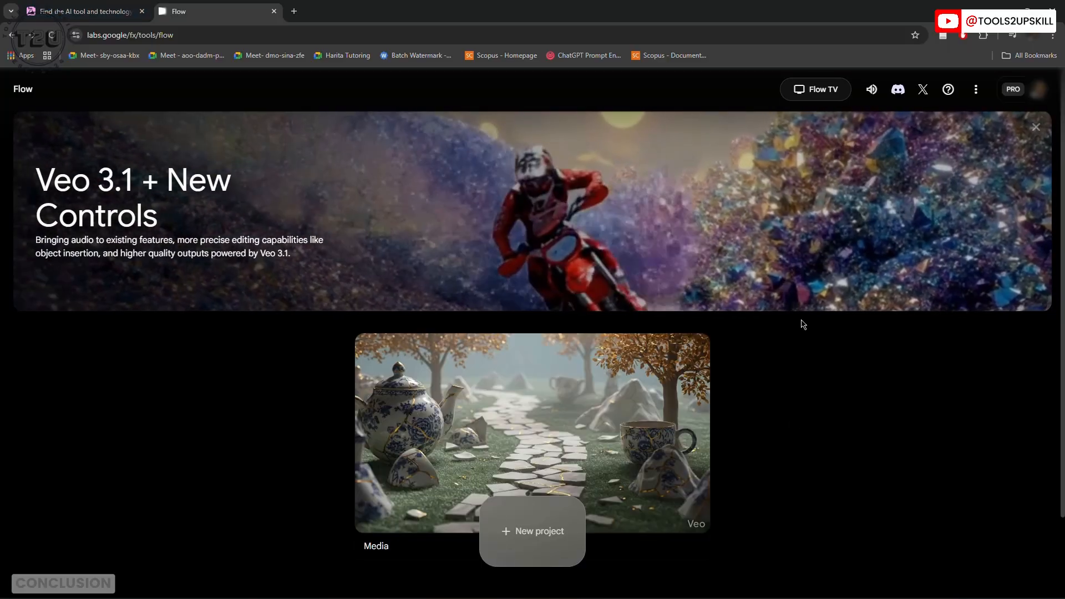
Revisit the Flow card on the Google Labs experiments page, return to Flow and check the AI credits in the account details
left_click(86, 11)
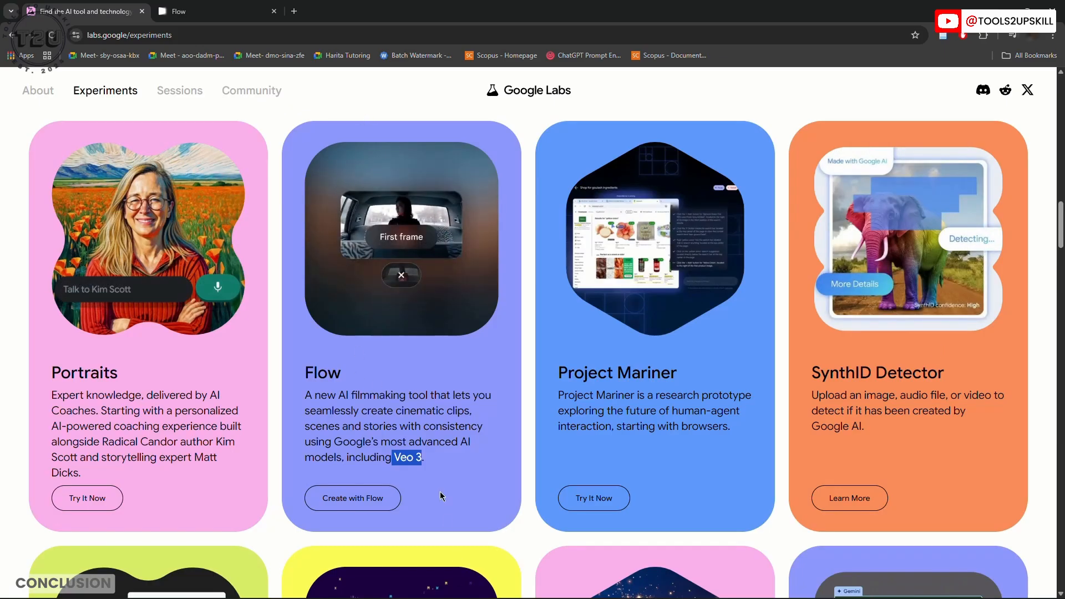
left_click(189, 9)
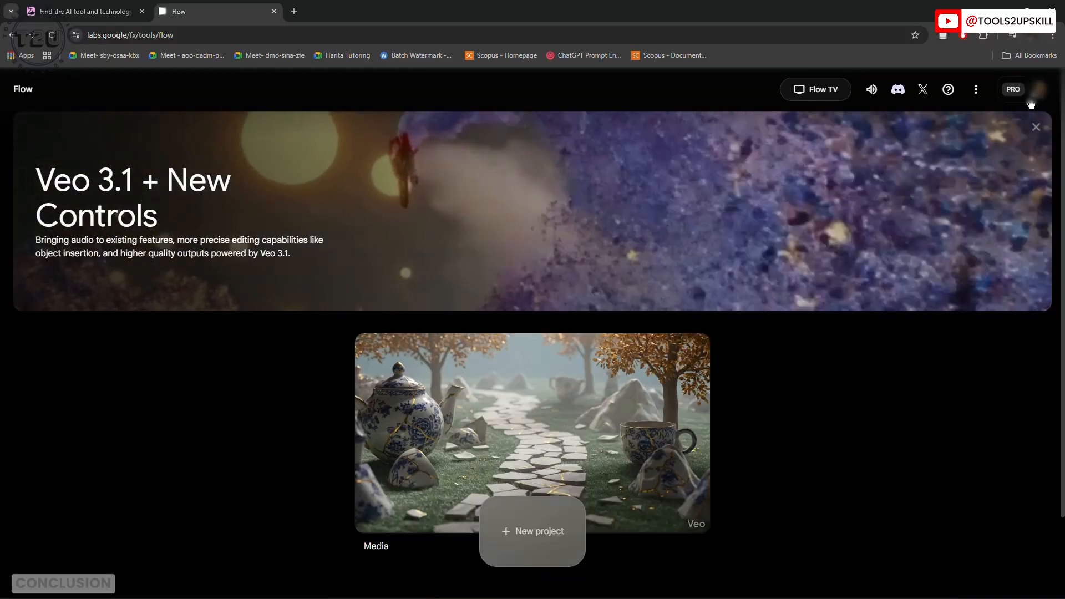
left_click(1035, 90)
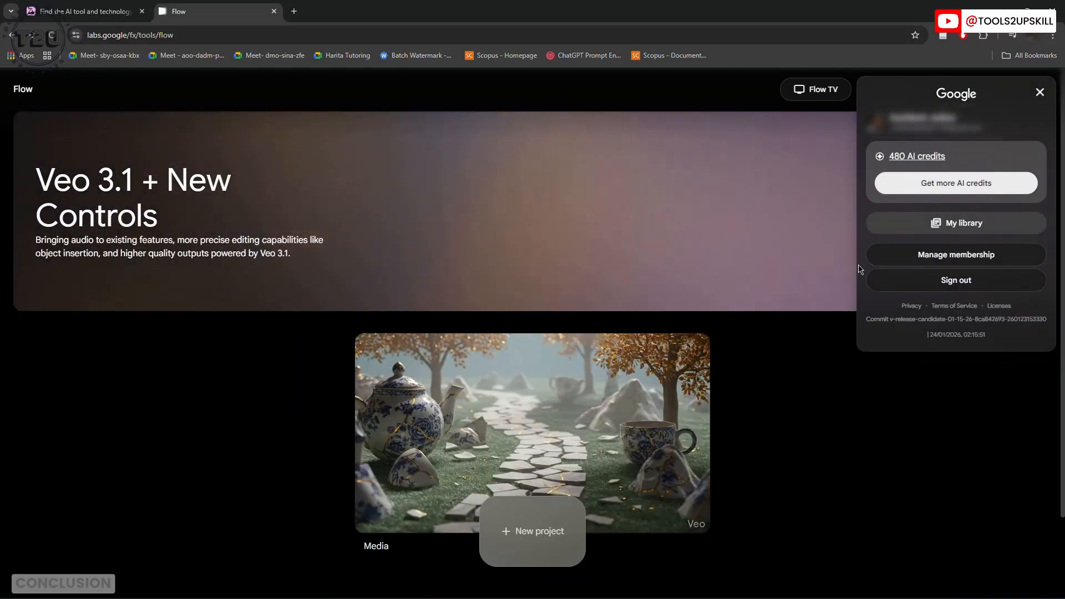